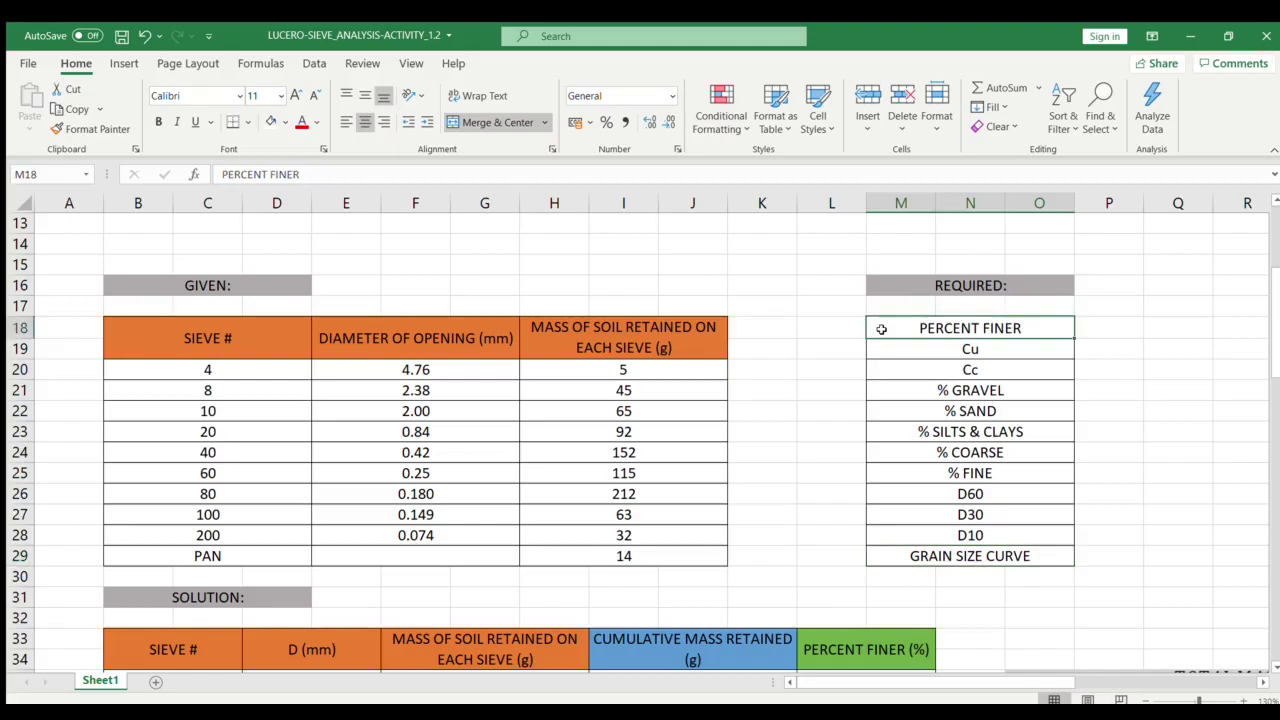
Review the quantities in the REQUIRED list, from percent finer, Cu and Cc through D10 and the grain size curve
{"action": "left_click", "coordinate": [880, 348]}
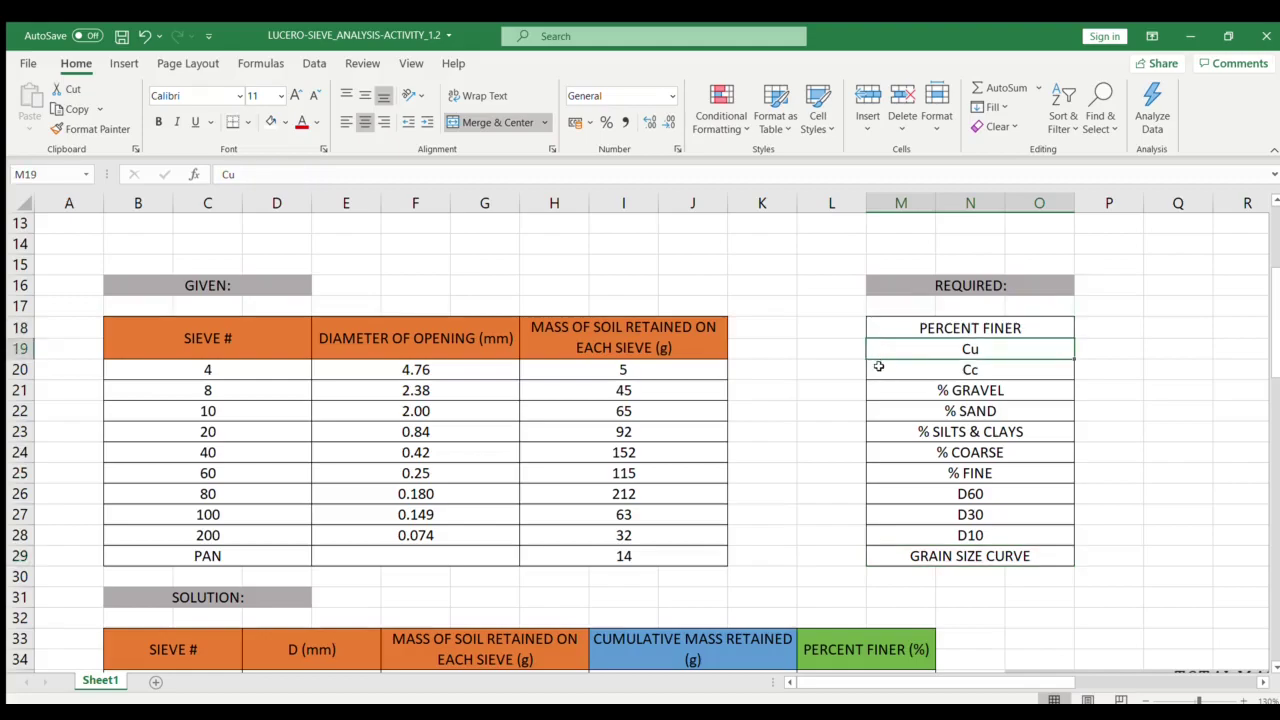
{"action": "left_click", "coordinate": [878, 367]}
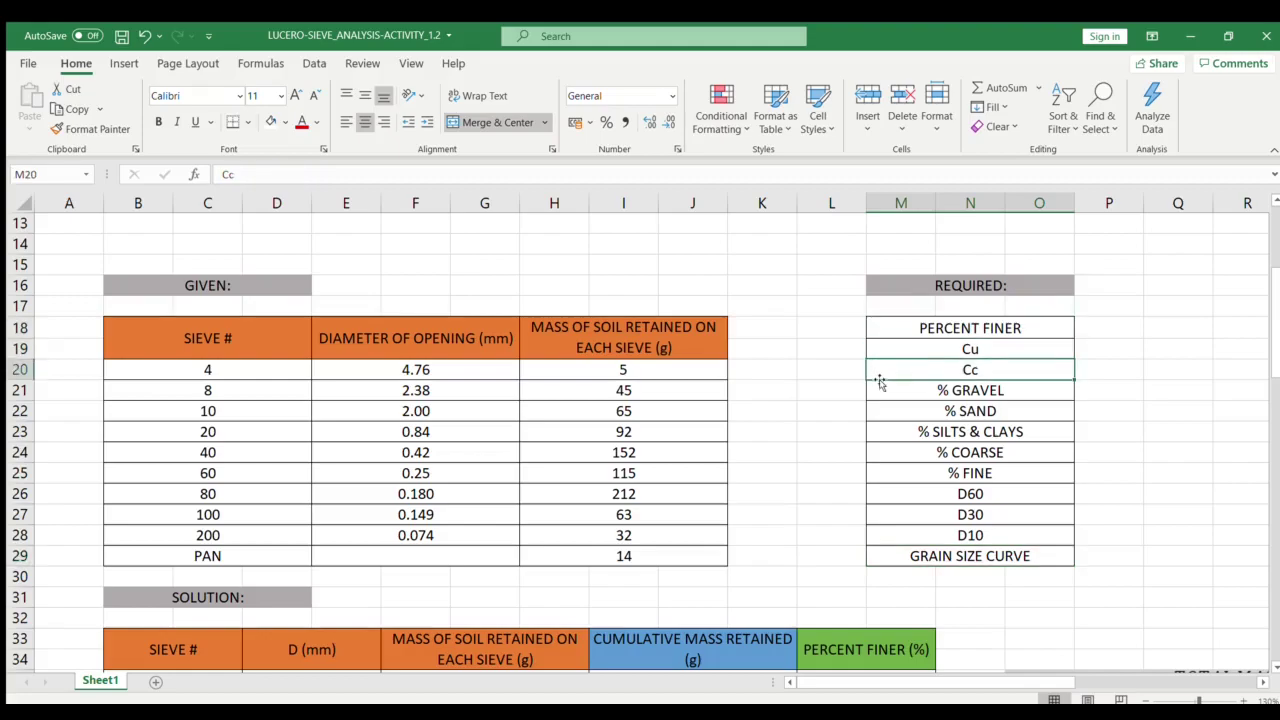
{"action": "left_click", "coordinate": [883, 390]}
{"action": "left_click", "coordinate": [882, 409]}
{"action": "left_click", "coordinate": [882, 430]}
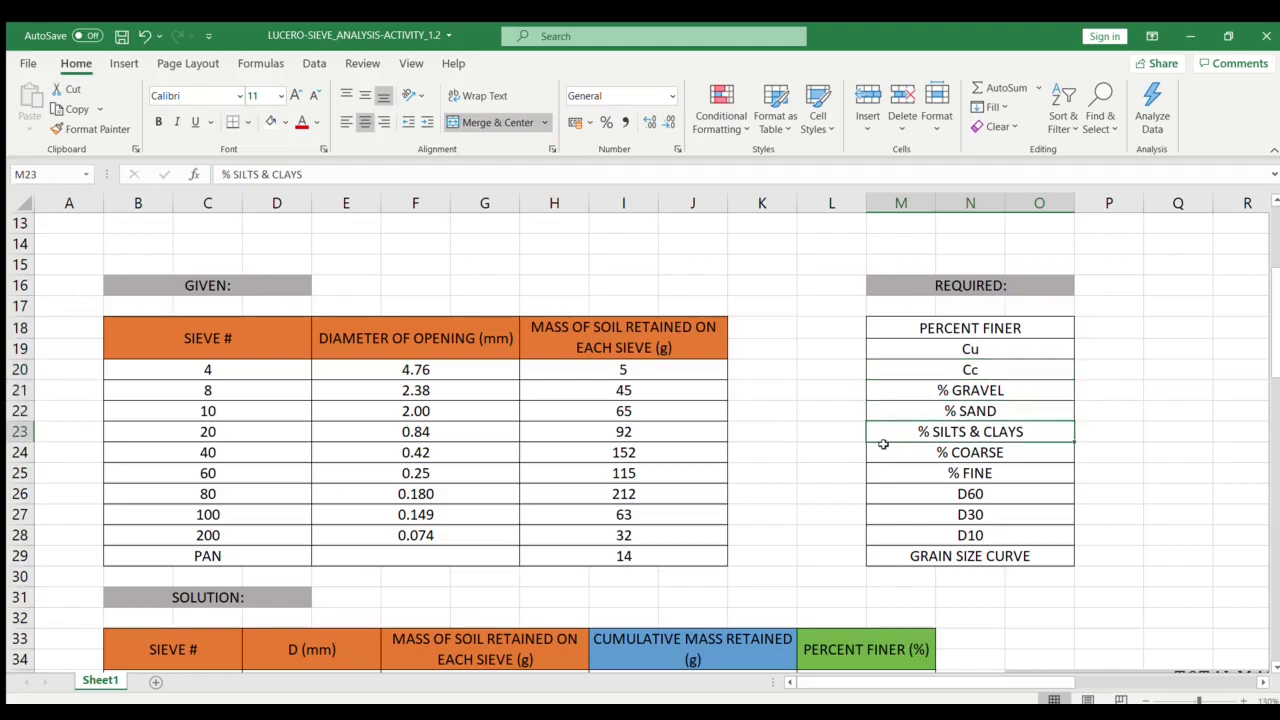
{"action": "left_click", "coordinate": [884, 450]}
{"action": "left_click", "coordinate": [884, 470]}
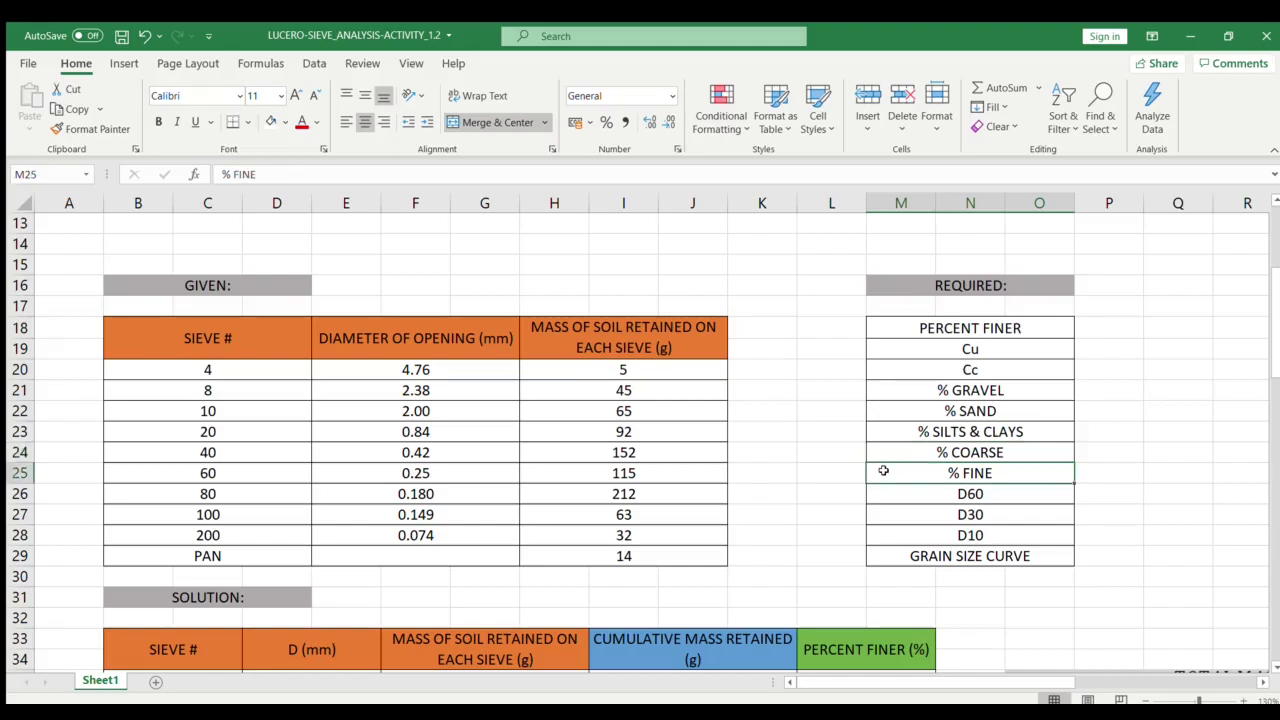
{"action": "left_click", "coordinate": [889, 492]}
{"action": "left_click", "coordinate": [883, 514]}
{"action": "left_click", "coordinate": [882, 534]}
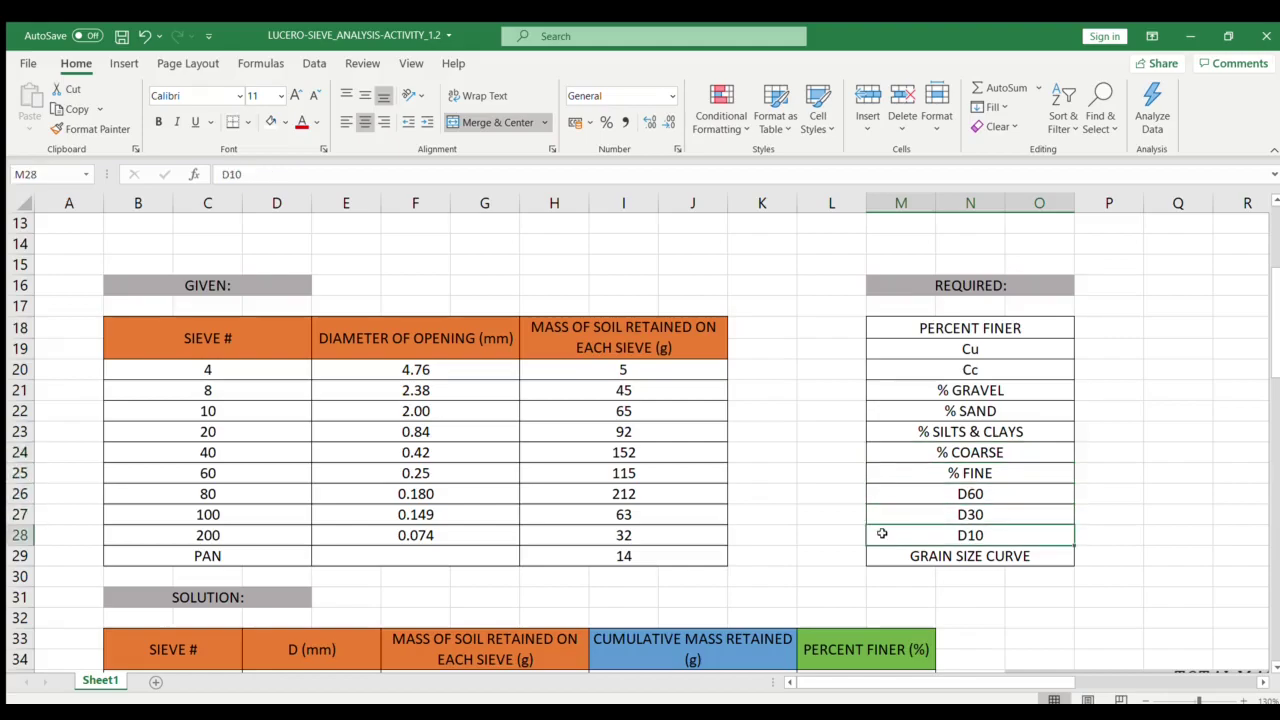
{"action": "left_click", "coordinate": [885, 554]}
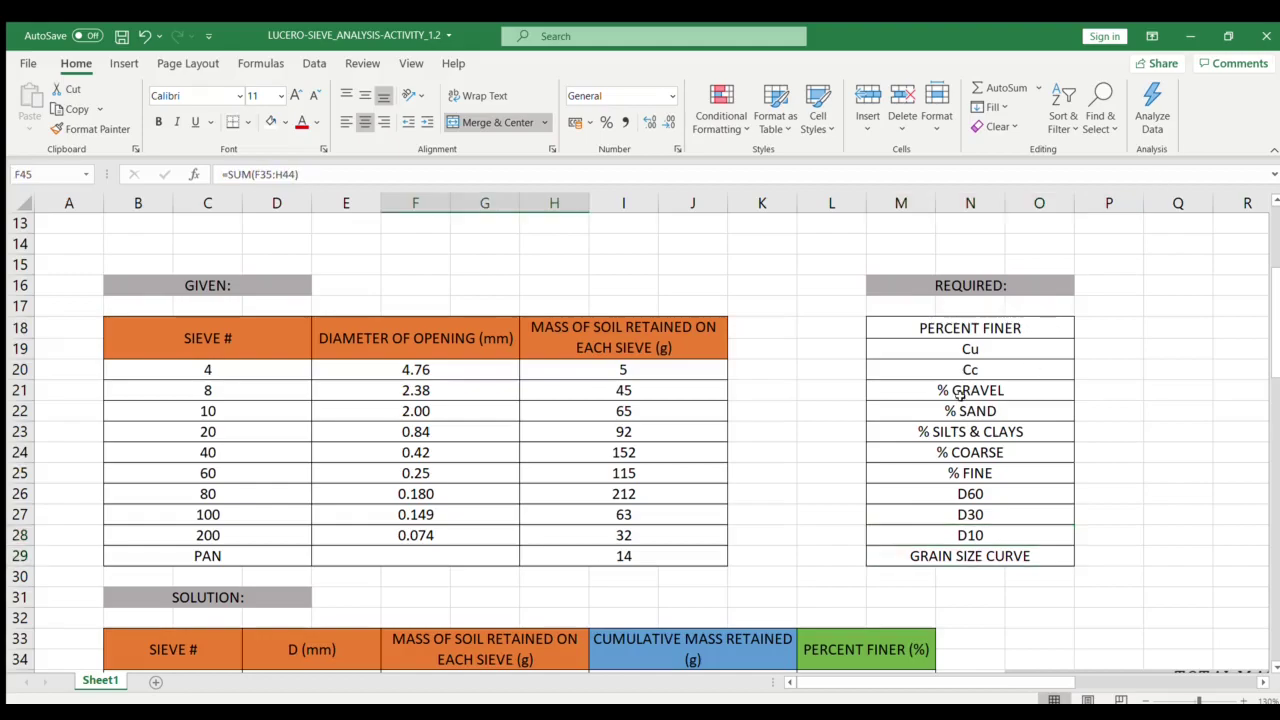
{"action": "left_click", "coordinate": [1036, 330]}
Examine the cumulative mass retained column in the solution table and how sieve 4's value derives from its mass retained
{"action": "scroll", "coordinate": [736, 479], "scroll_direction": "down", "scroll_amount": 3}
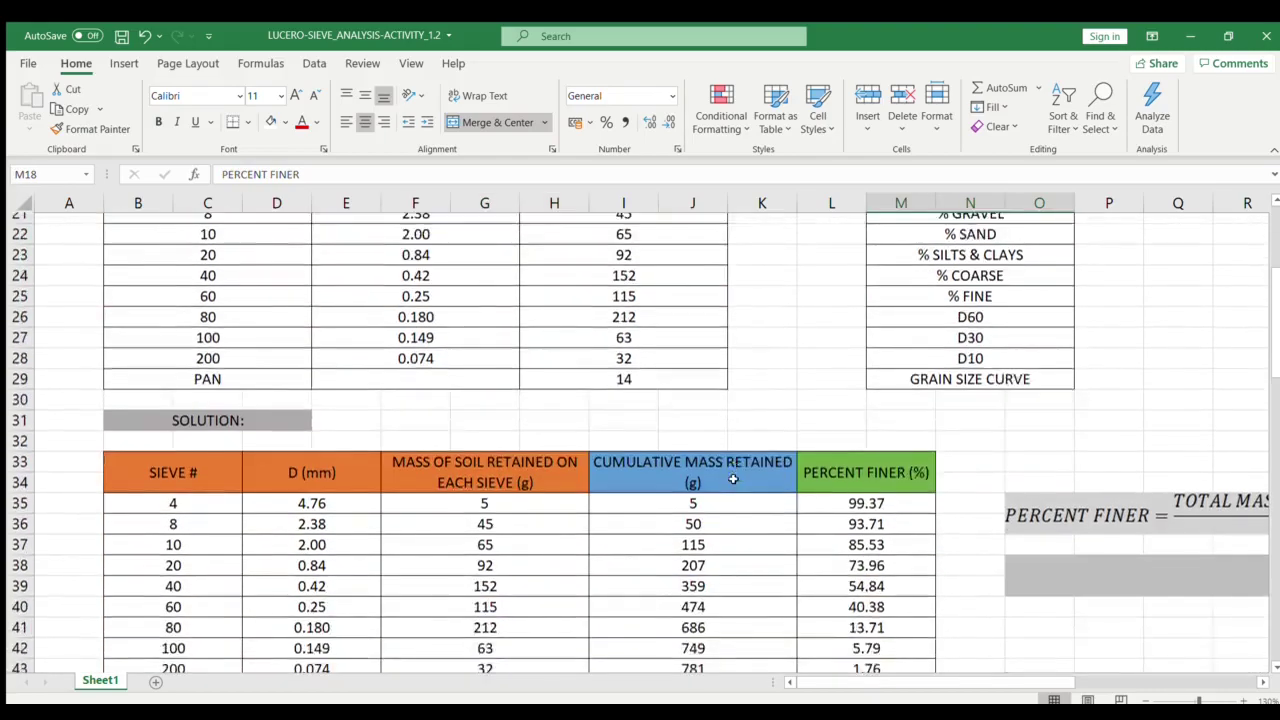
{"action": "scroll", "coordinate": [733, 479], "scroll_direction": "down", "scroll_amount": 1}
{"action": "left_click_drag", "start_coordinate": [770, 396], "coordinate": [750, 616]}
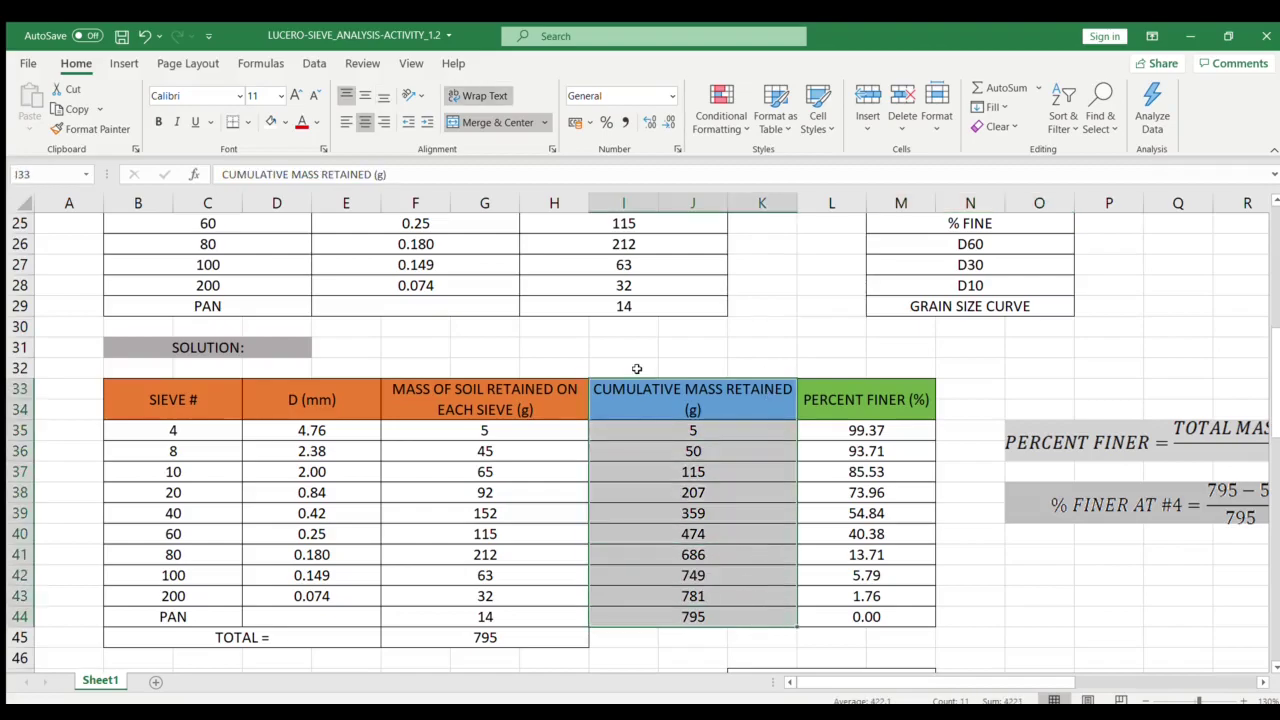
{"action": "left_click", "coordinate": [603, 349]}
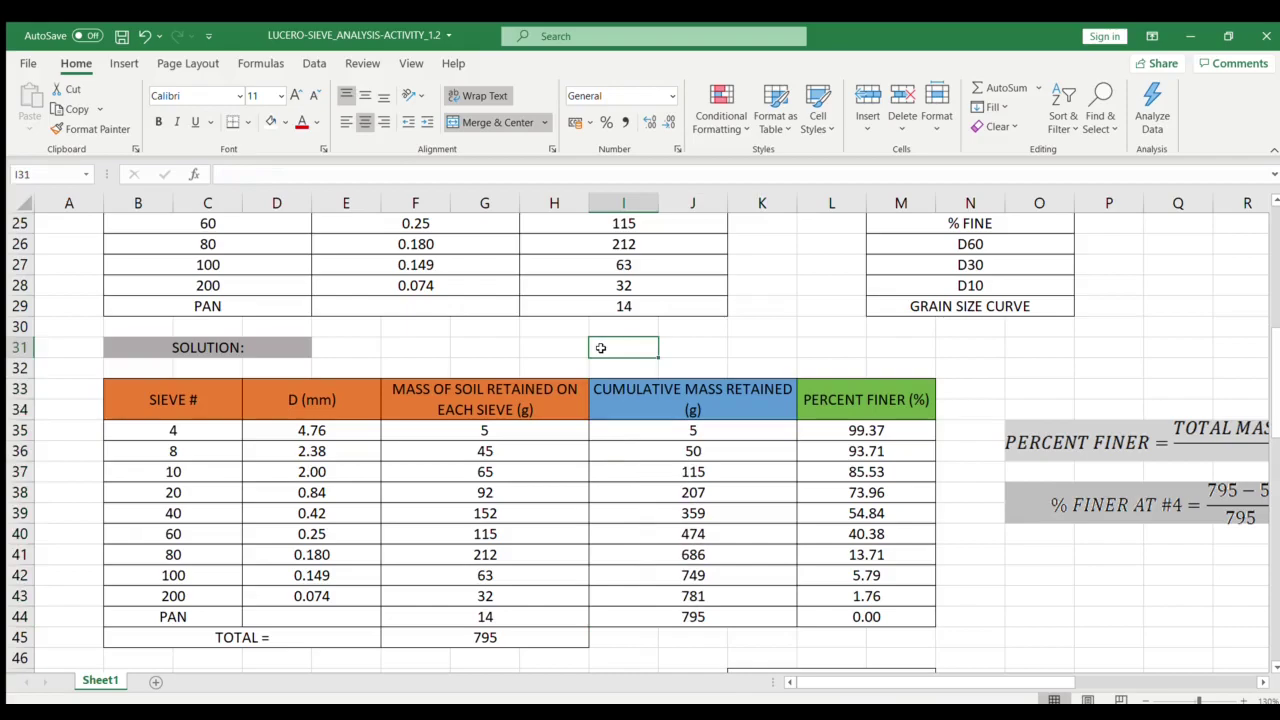
{"action": "left_click", "coordinate": [540, 433]}
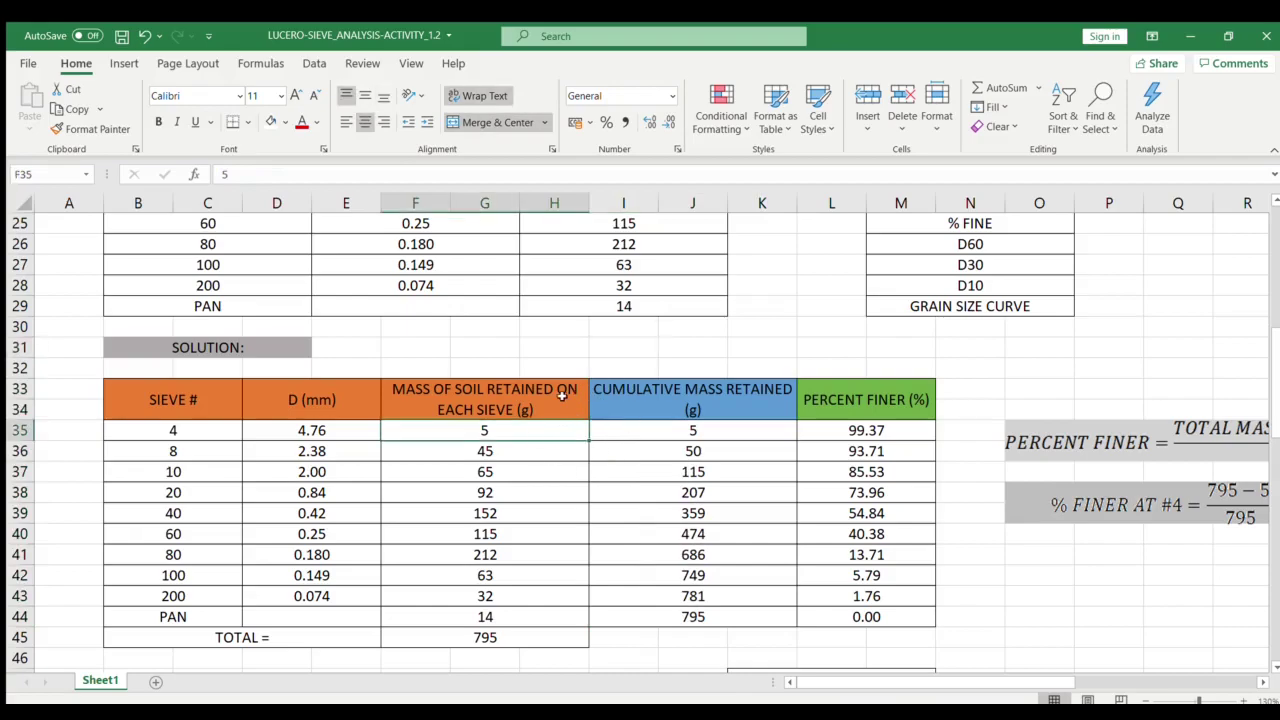
{"action": "left_click", "coordinate": [559, 396]}
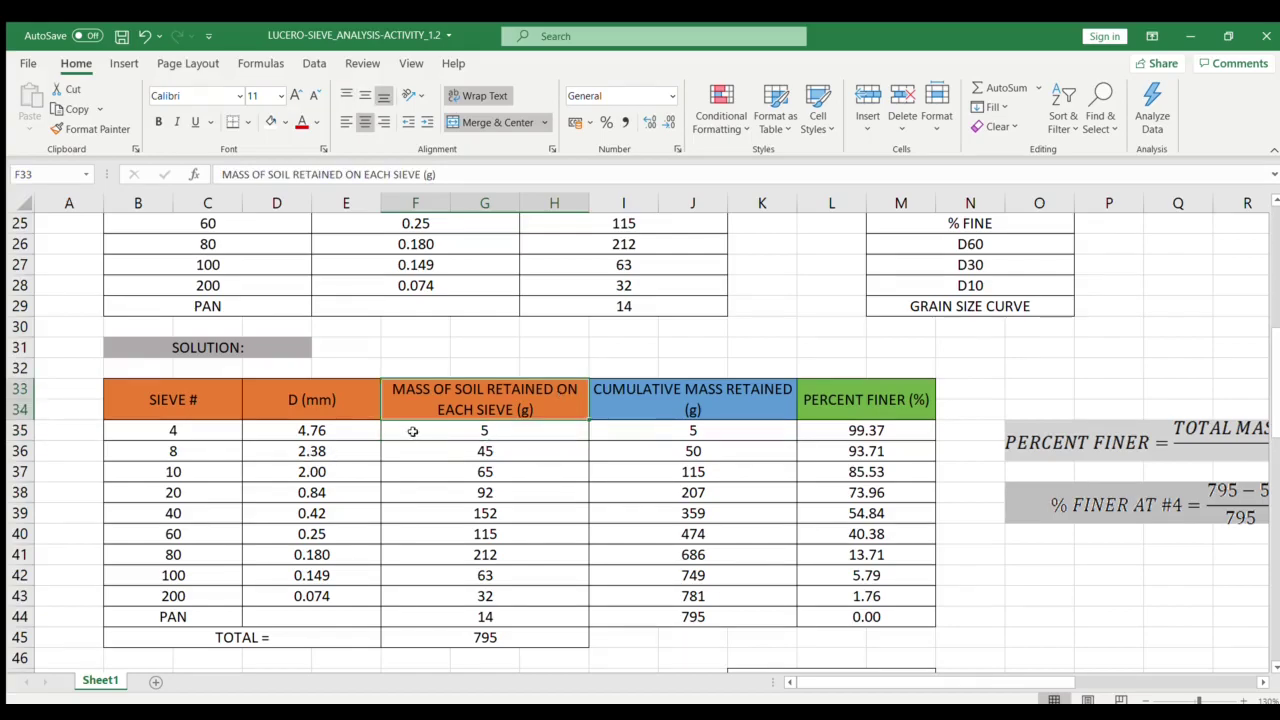
{"action": "left_click", "coordinate": [529, 435]}
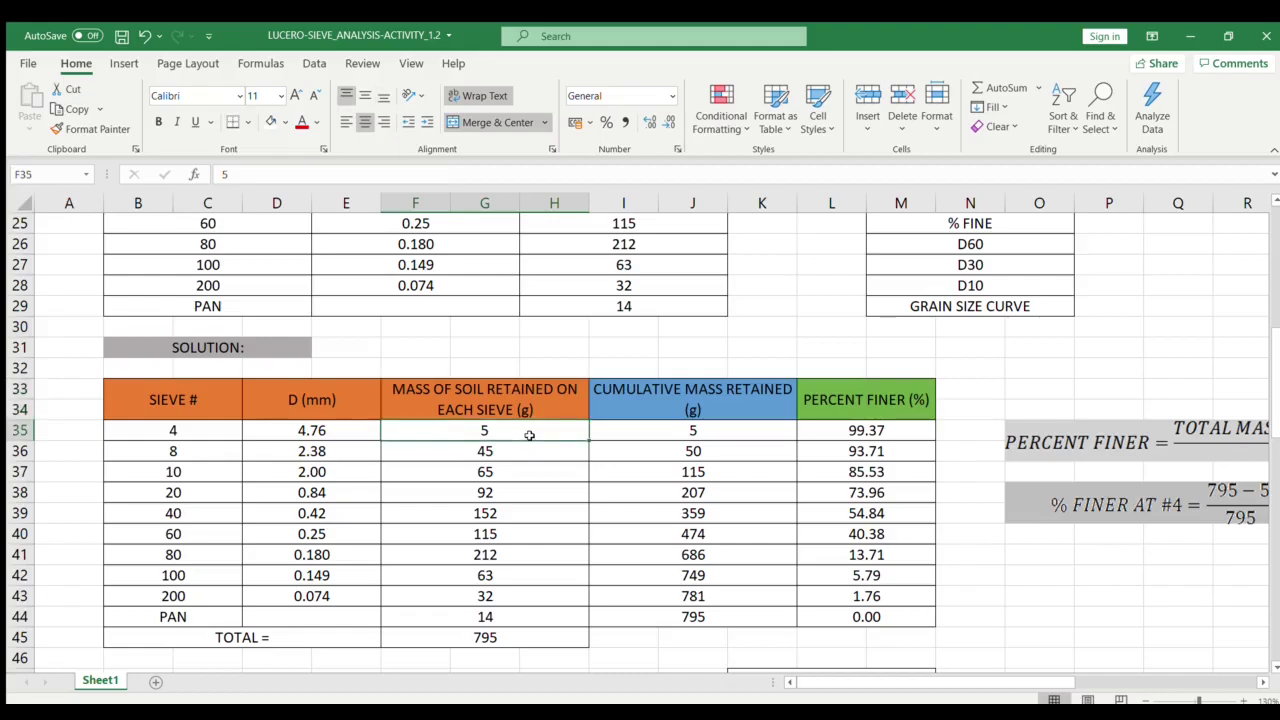
{"action": "left_click", "coordinate": [630, 433]}
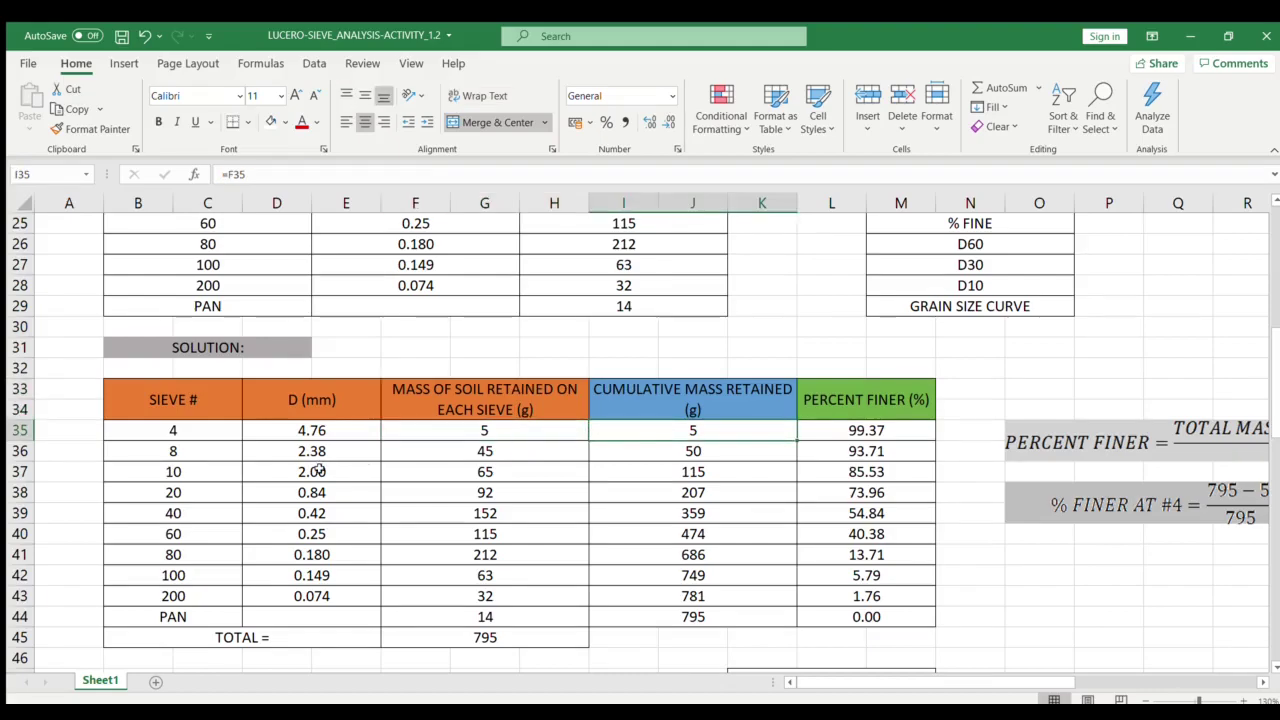
Trace the cumulative mass formulas for sieves 8 and 10, and compare the pan's cumulative mass with the total mass
{"action": "left_click", "coordinate": [459, 445]}
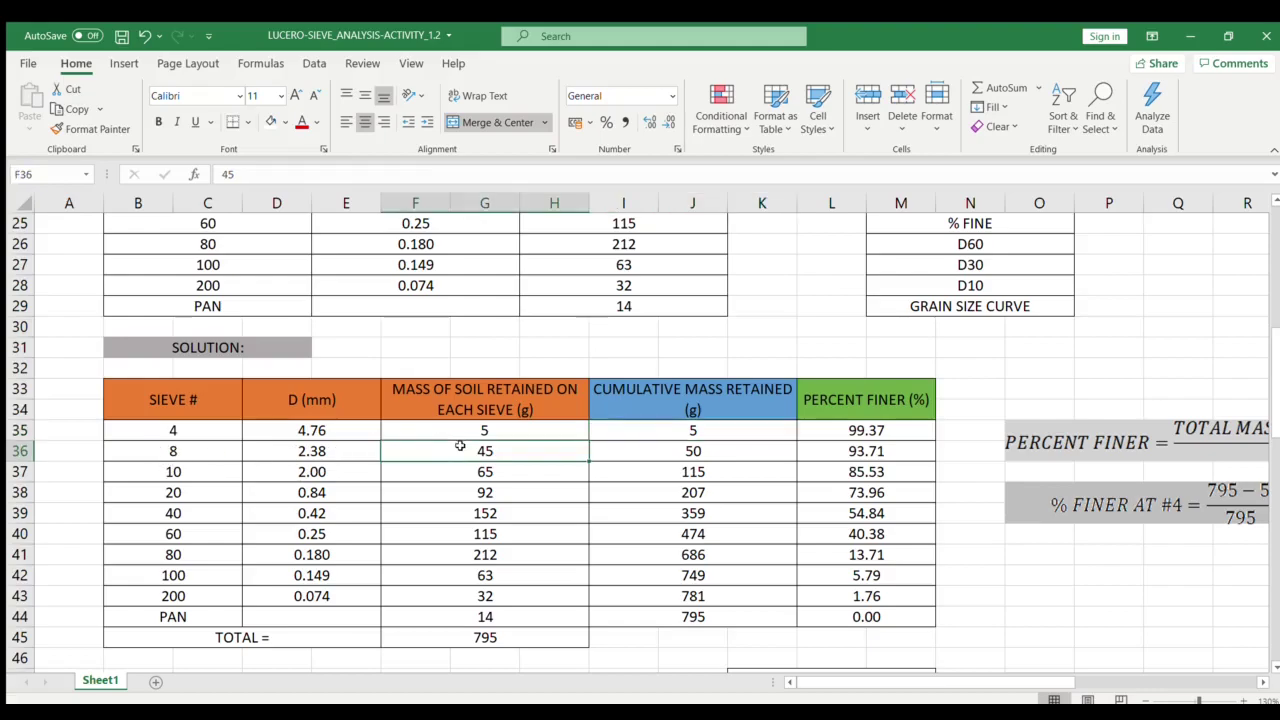
{"action": "left_click", "coordinate": [672, 446]}
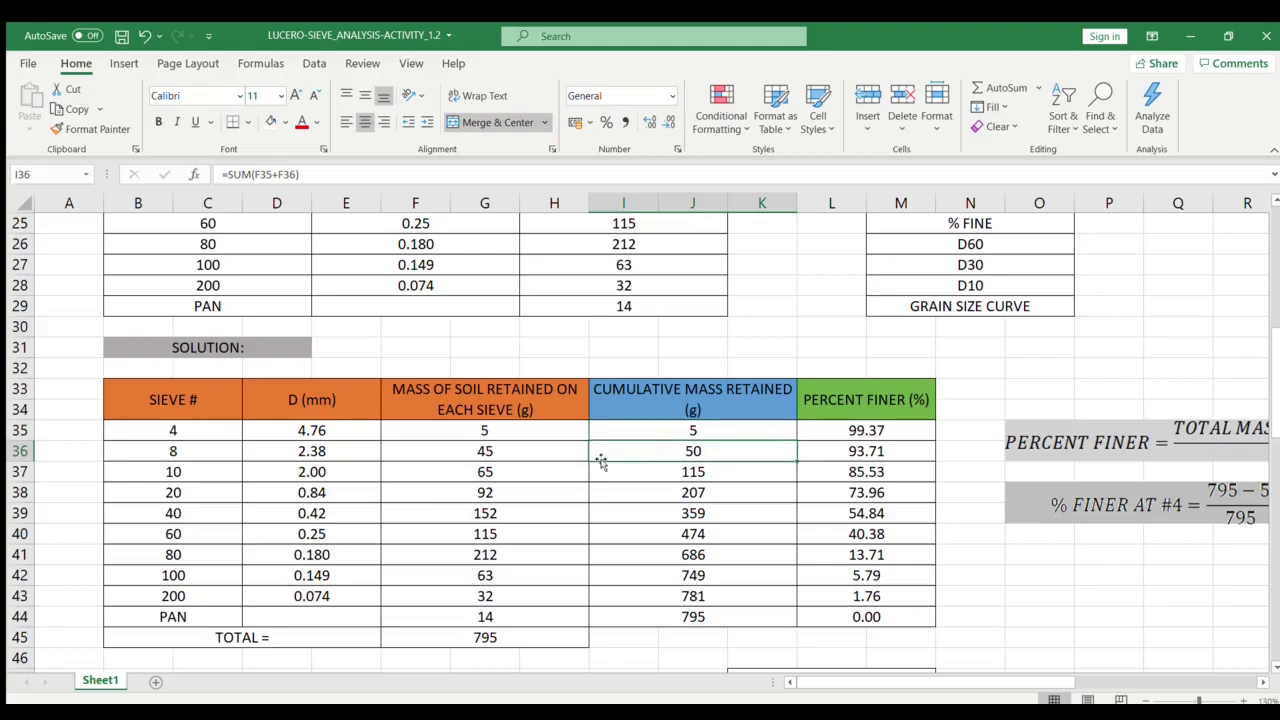
{"action": "left_click", "coordinate": [205, 472]}
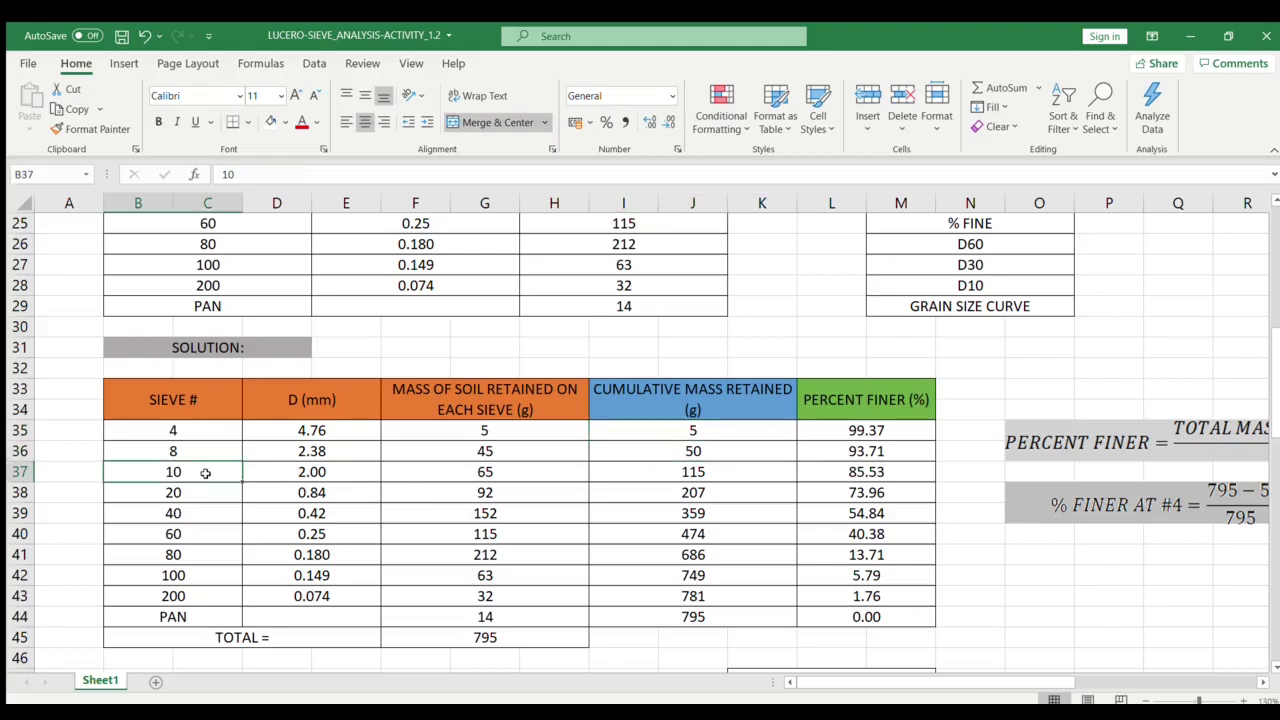
{"action": "left_click", "coordinate": [485, 471]}
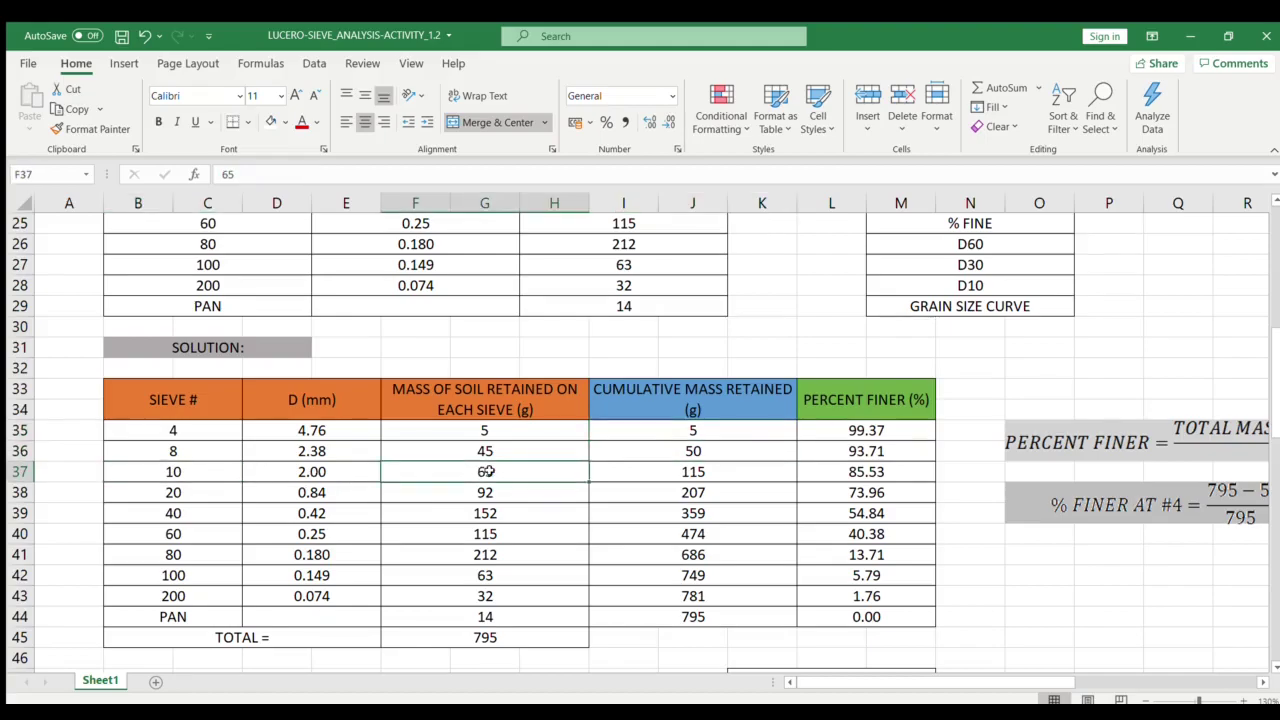
{"action": "left_click", "coordinate": [654, 455]}
{"action": "left_click", "coordinate": [574, 467]}
{"action": "left_click", "coordinate": [568, 450]}
{"action": "left_click", "coordinate": [569, 424]}
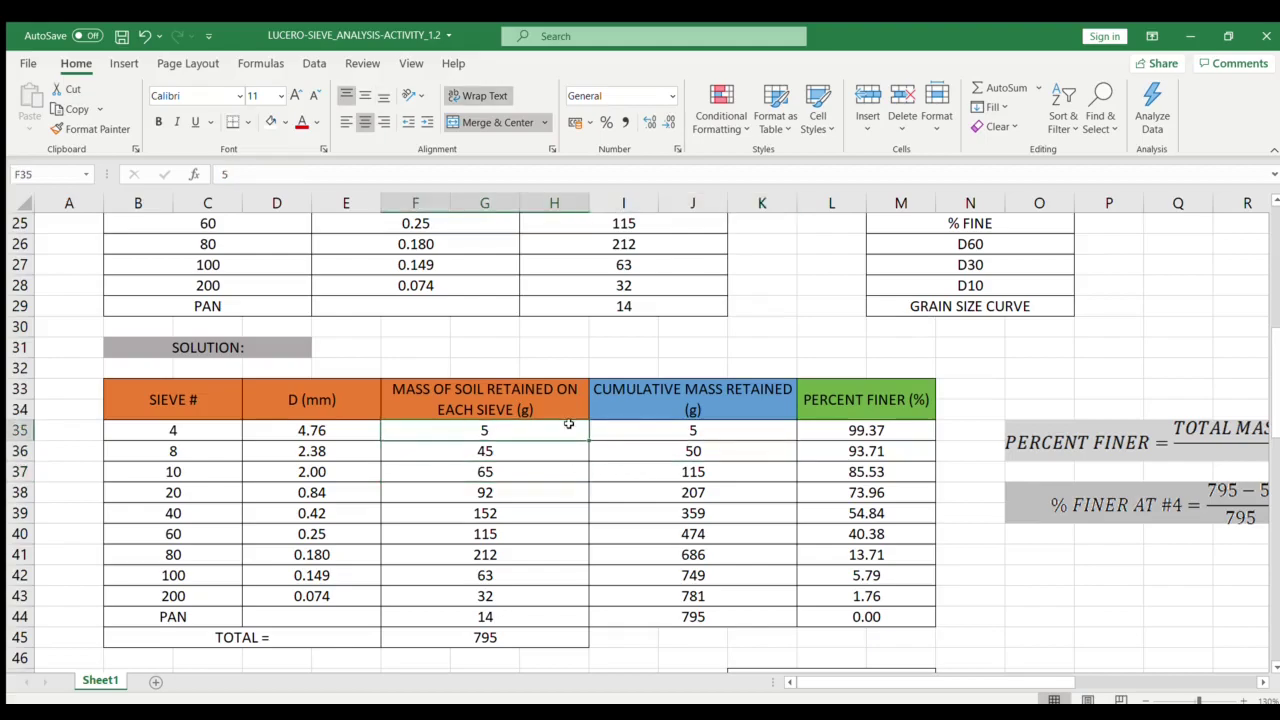
{"action": "left_click", "coordinate": [647, 476]}
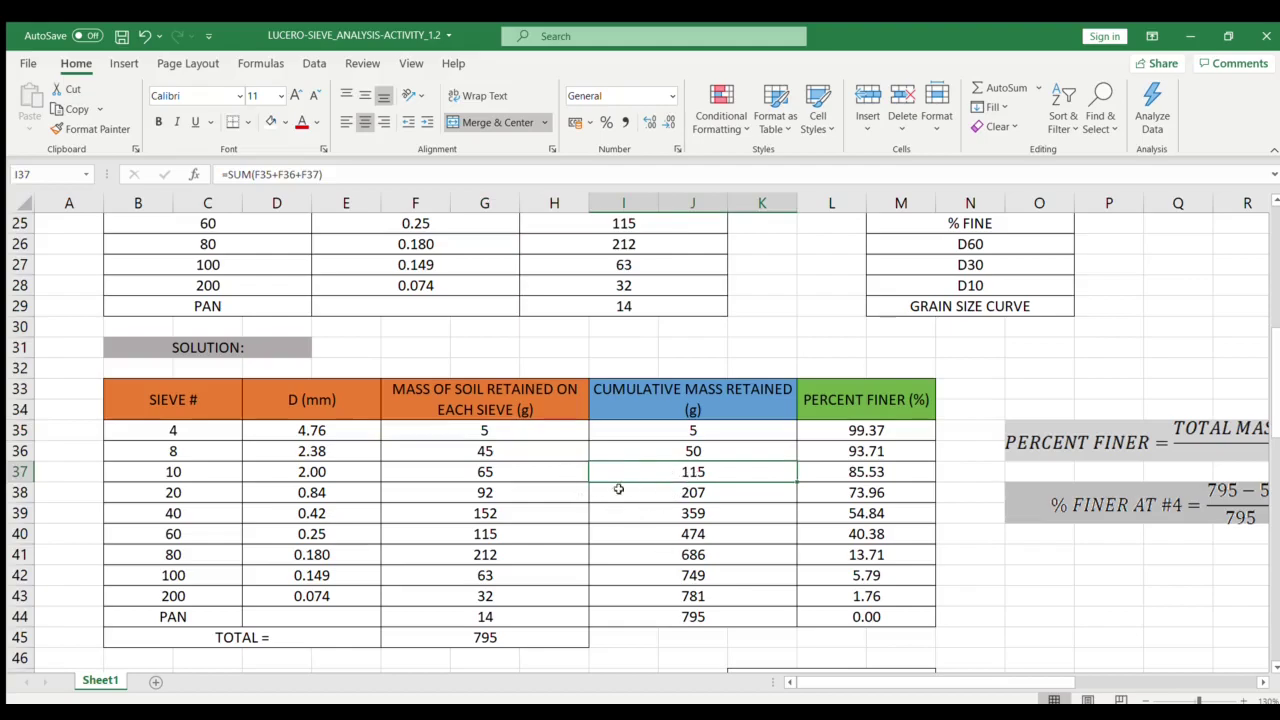
{"action": "left_click", "coordinate": [661, 615]}
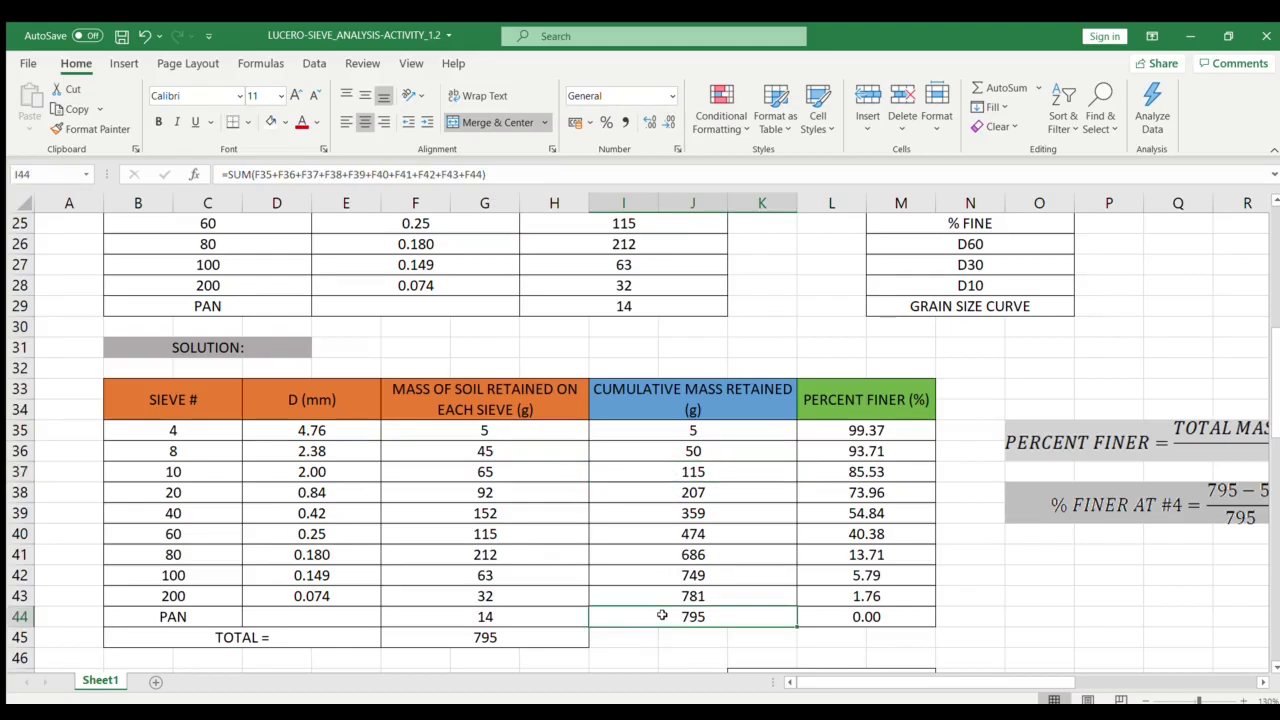
{"action": "left_click", "coordinate": [525, 639]}
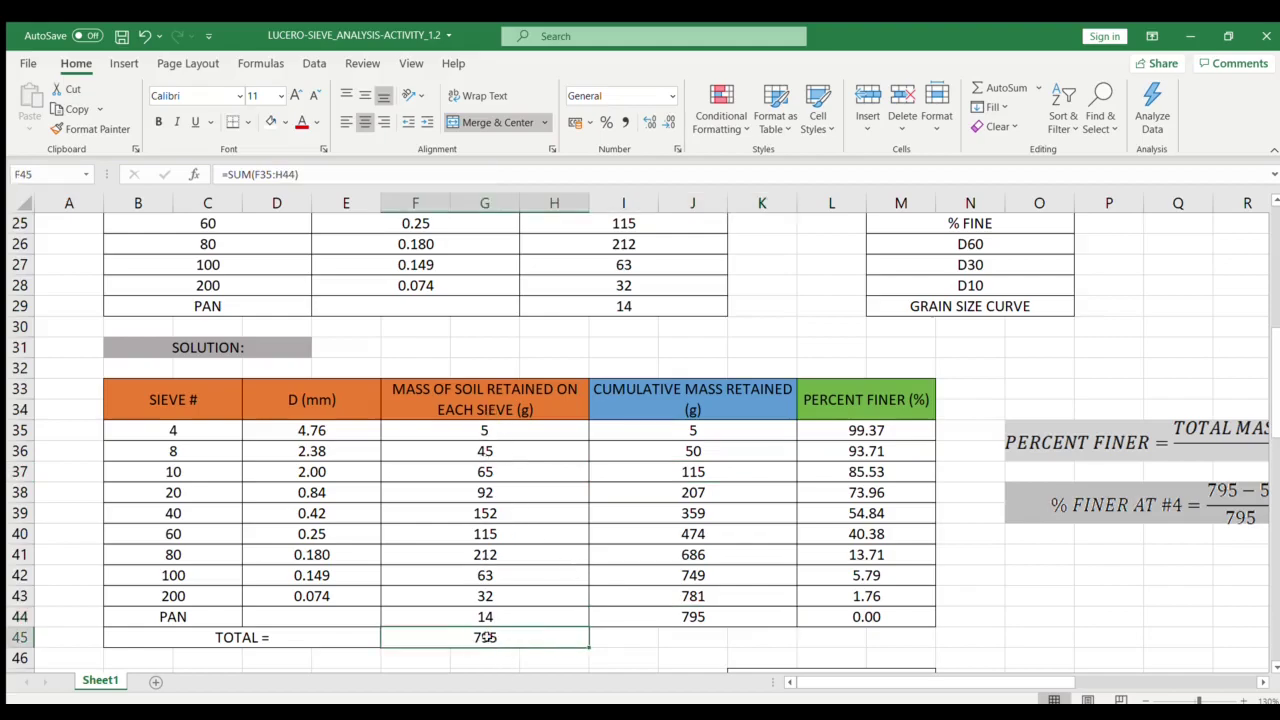
Examine the percent finer equation and its sieve 4 worked example alongside the percent finer cells for sieve 4 and the pan
{"action": "left_click", "coordinate": [831, 368]}
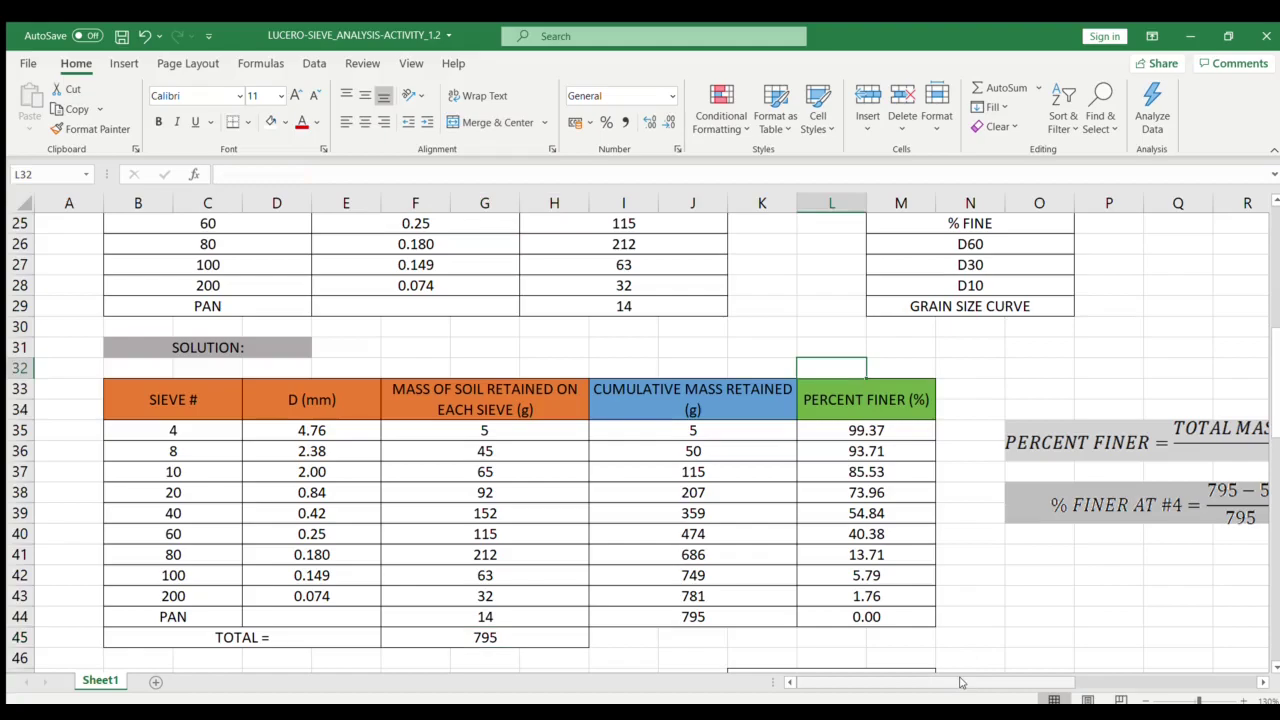
{"action": "left_click_drag", "start_coordinate": [960, 682], "coordinate": [1062, 695]}
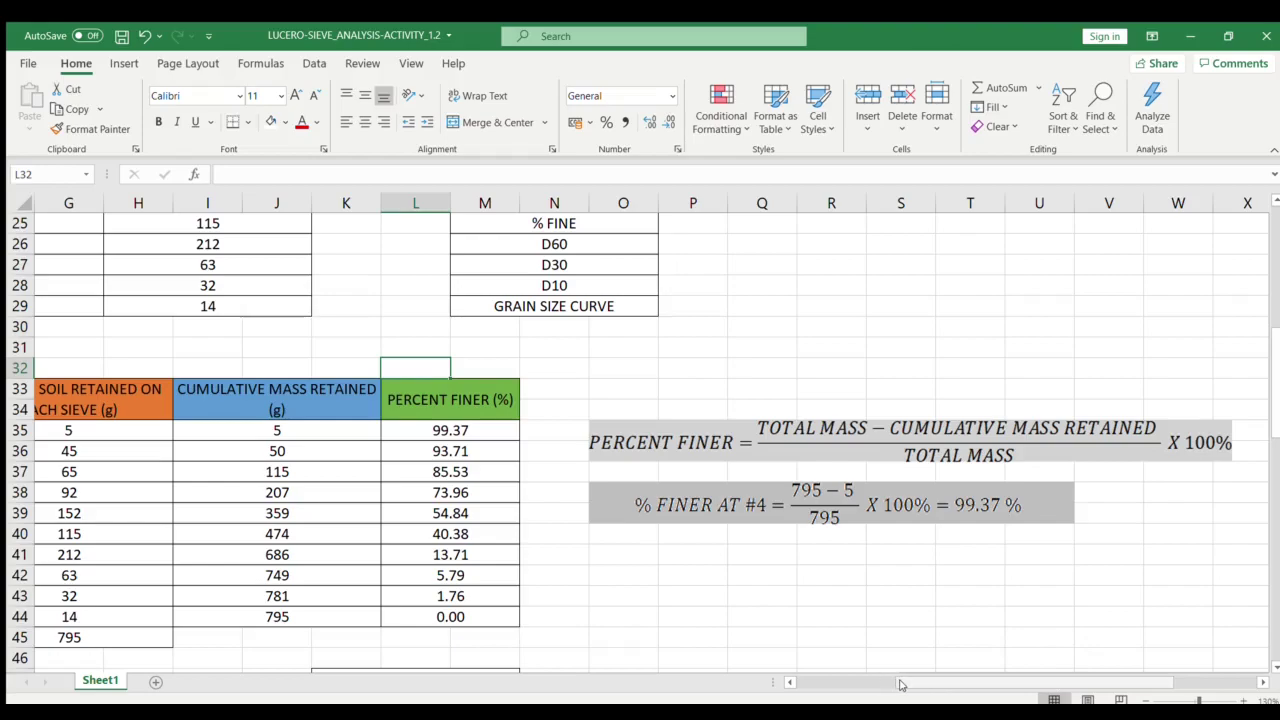
{"action": "scroll", "coordinate": [447, 497], "scroll_direction": "left", "scroll_amount": 3}
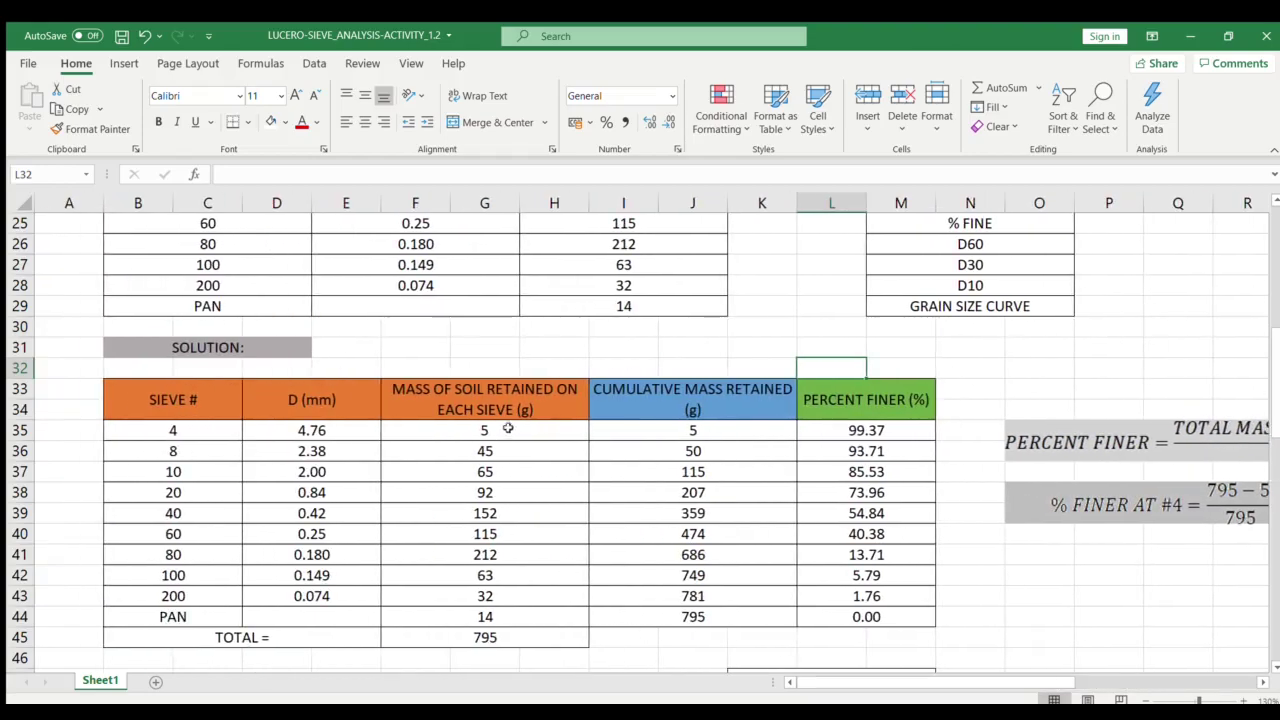
{"action": "left_click", "coordinate": [505, 640]}
{"action": "left_click_drag", "start_coordinate": [847, 683], "coordinate": [951, 681]}
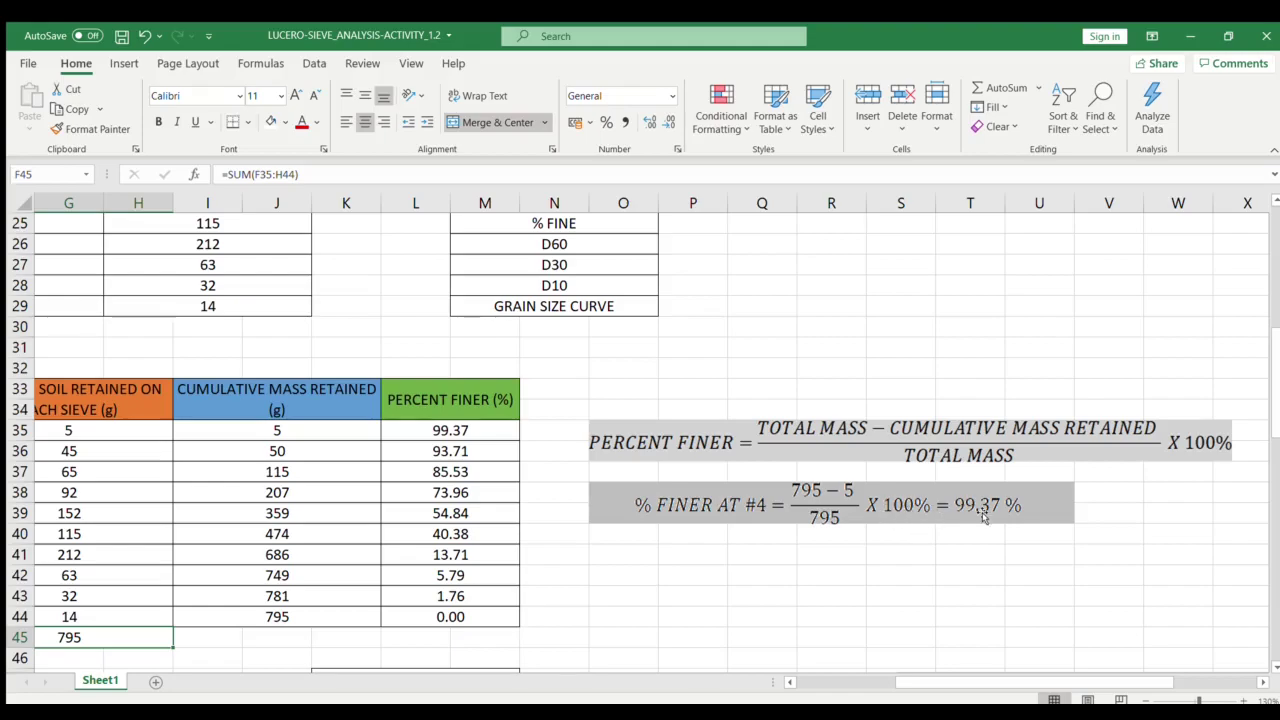
{"action": "left_click", "coordinate": [480, 433]}
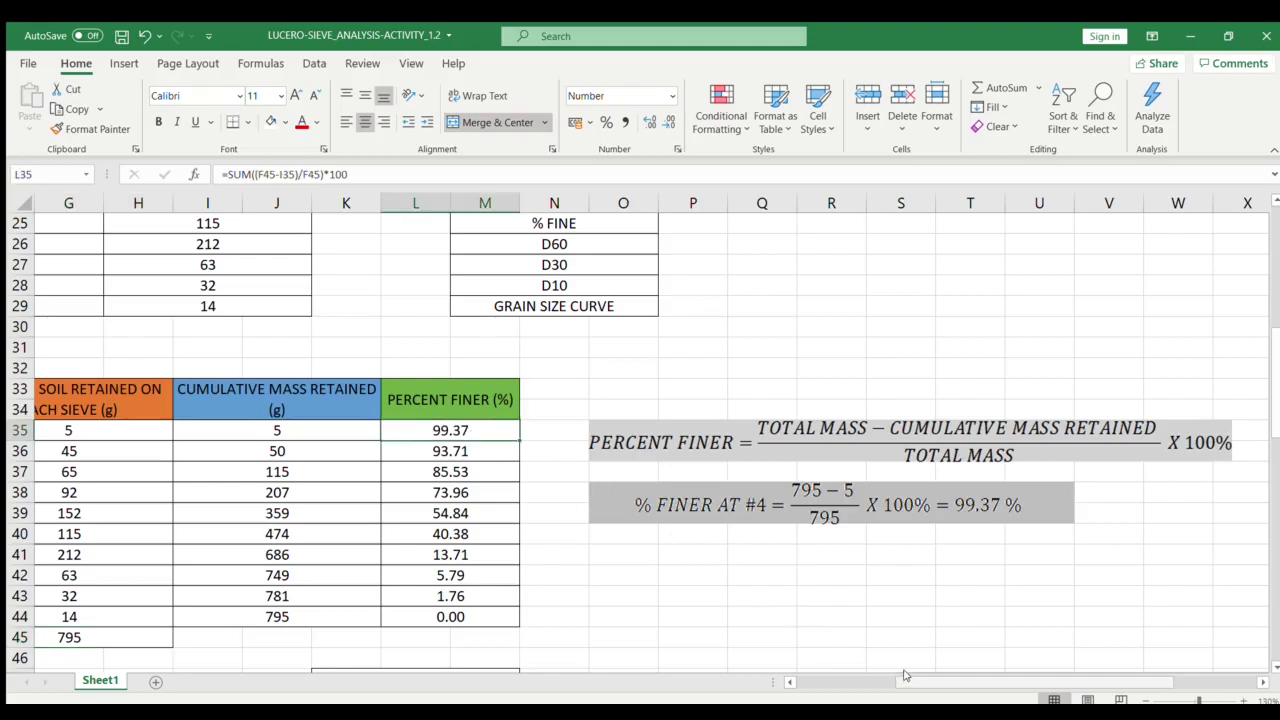
{"action": "left_click_drag", "start_coordinate": [904, 676], "coordinate": [795, 677]}
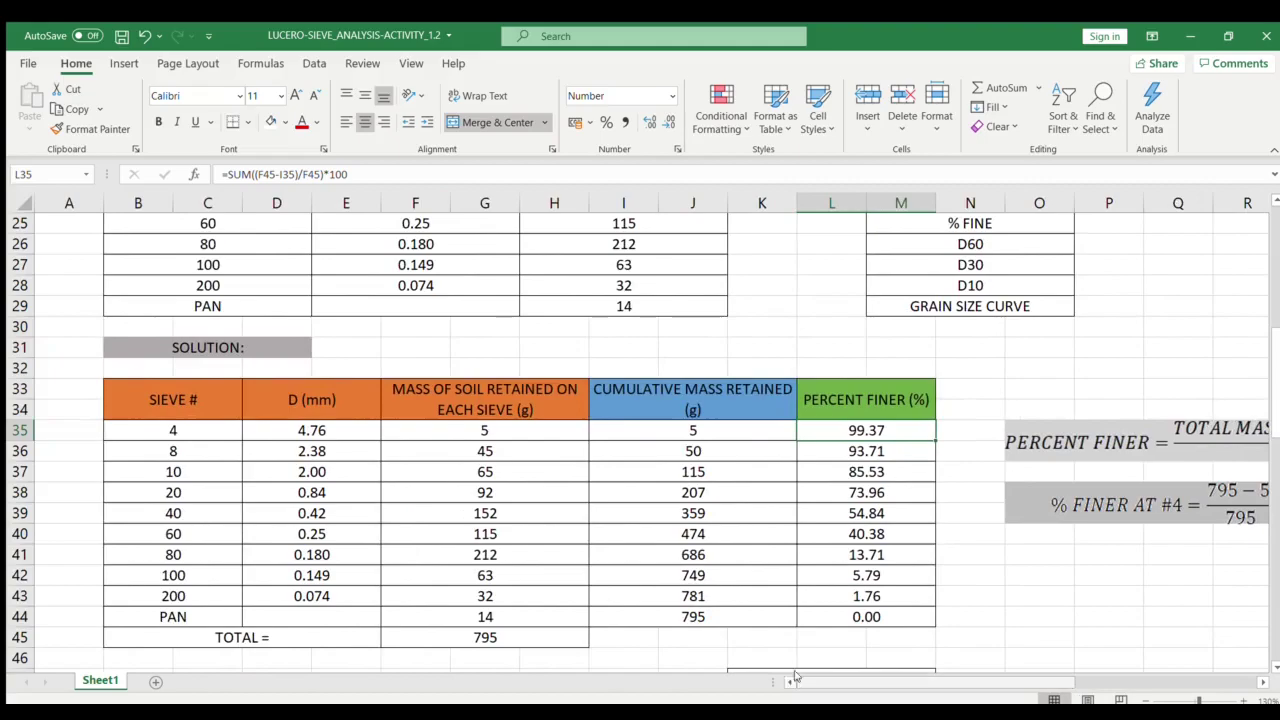
{"action": "left_click", "coordinate": [875, 619]}
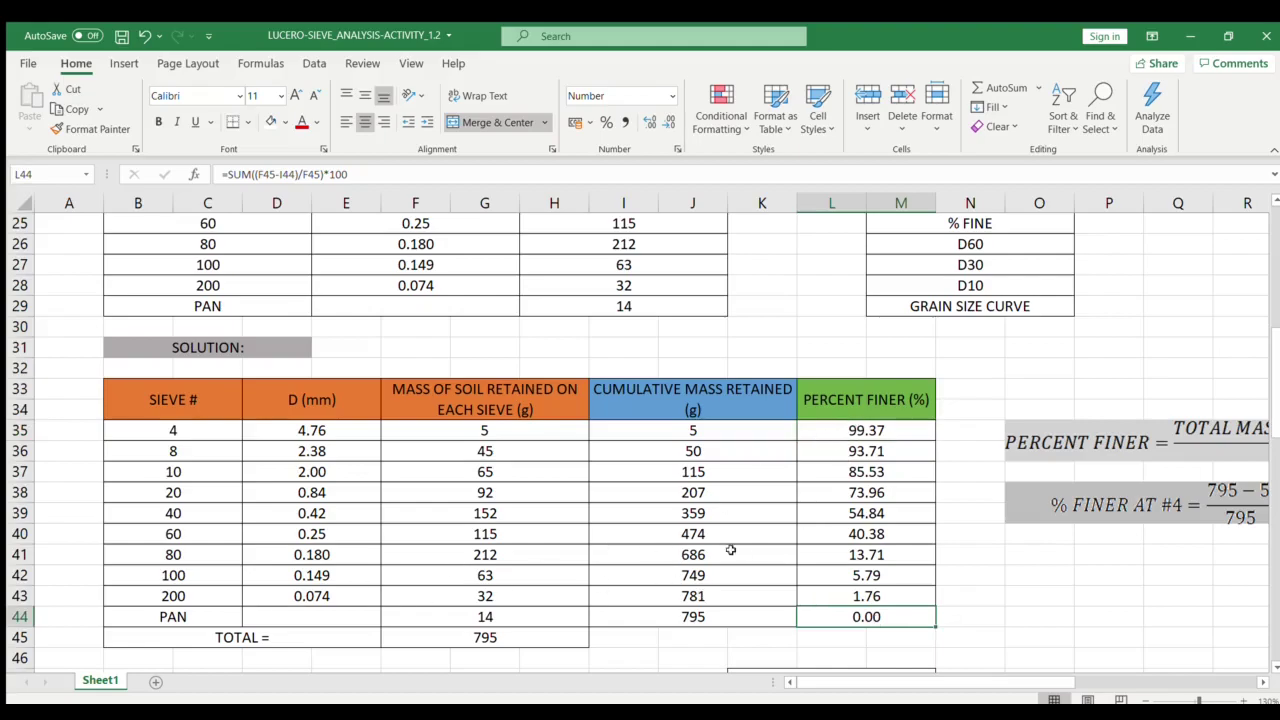
{"action": "left_click", "coordinate": [897, 638]}
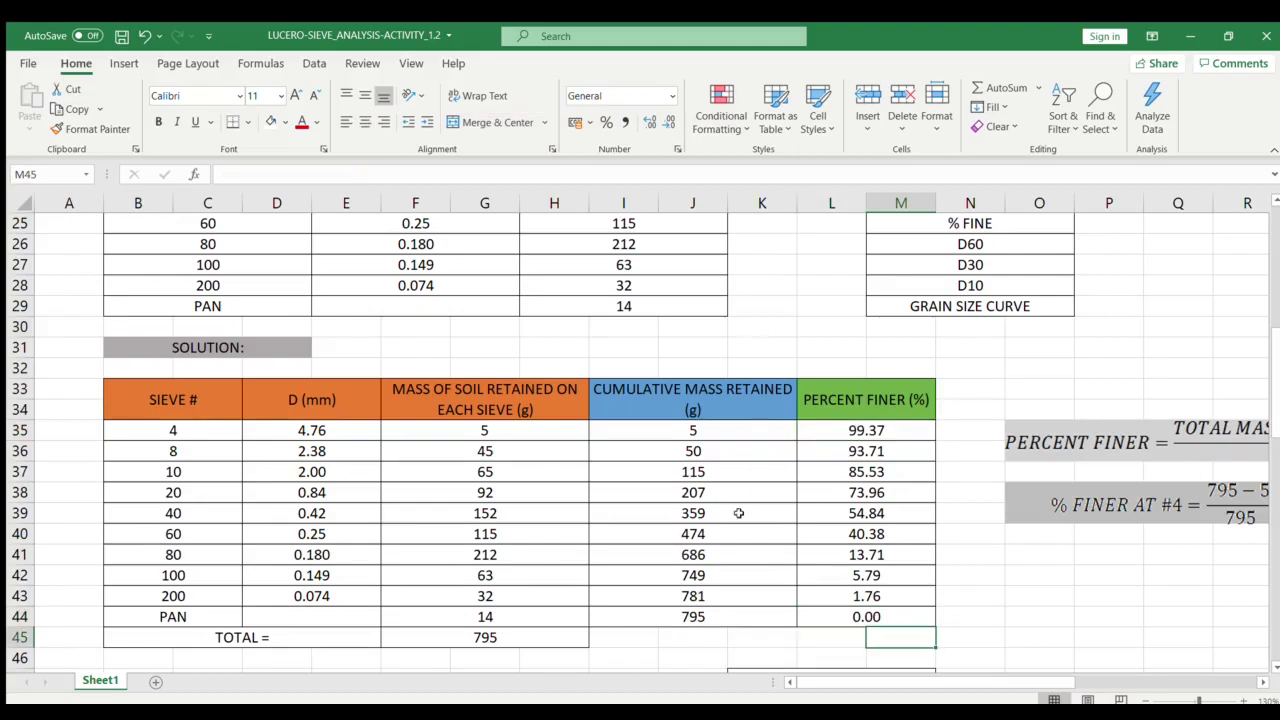
Review the gravel, sand, and silts and clays rows of the soil fraction table below the solution table
{"action": "scroll", "coordinate": [738, 512], "scroll_direction": "down", "scroll_amount": 4}
{"action": "scroll", "coordinate": [738, 512], "scroll_direction": "up", "scroll_amount": 1}
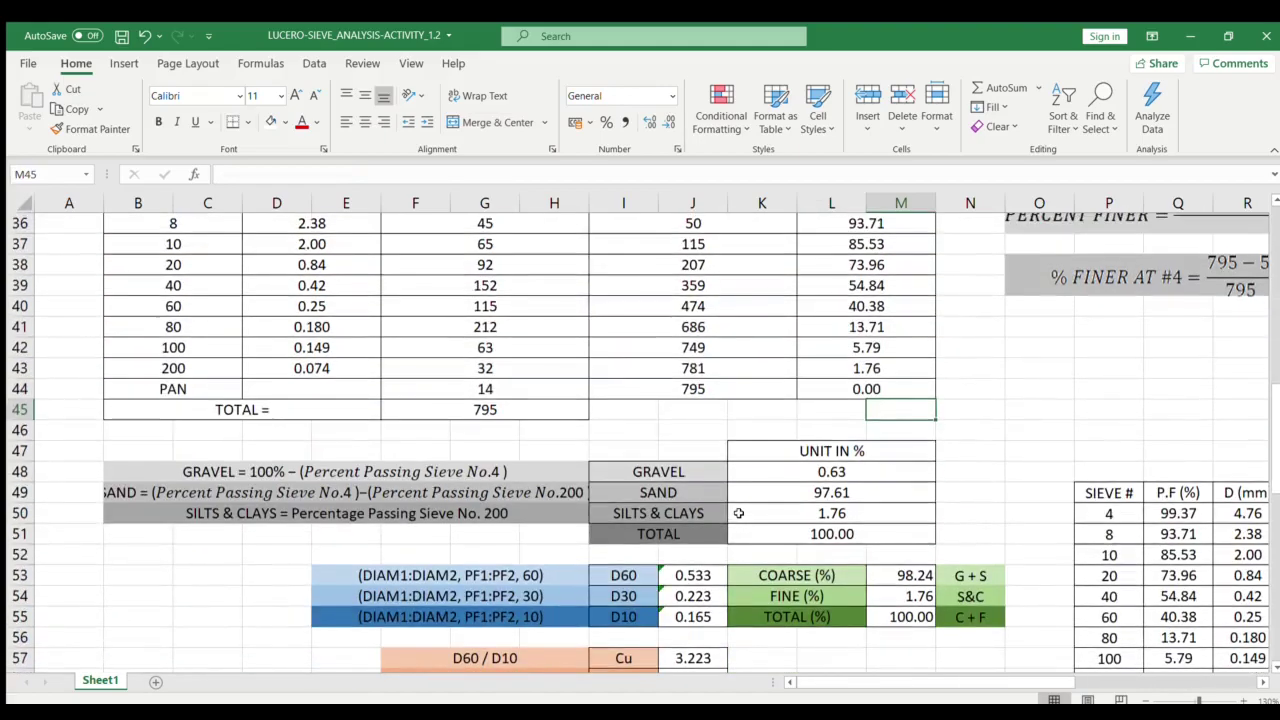
{"action": "left_click", "coordinate": [697, 471]}
{"action": "left_click", "coordinate": [695, 497]}
{"action": "left_click", "coordinate": [695, 512]}
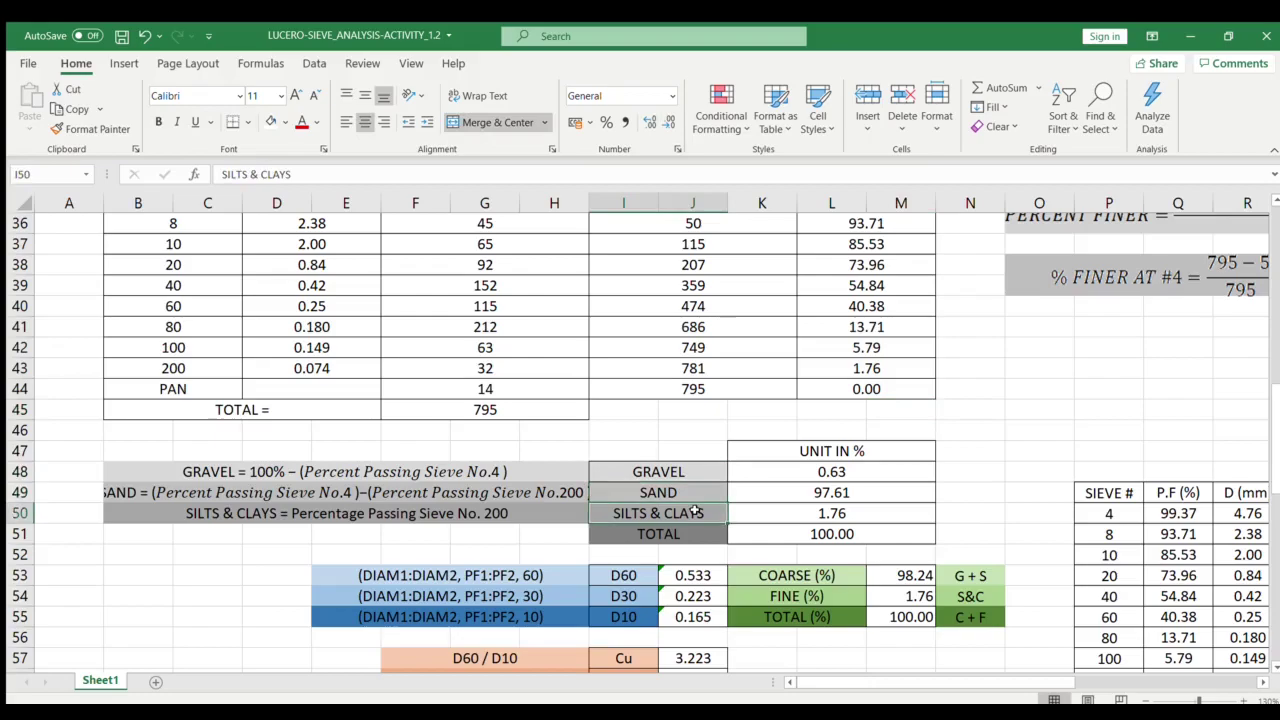
Trace the gravel percentage from its written equation and sieve 4's percent finer to the formula in its result cell
{"action": "left_click", "coordinate": [706, 474]}
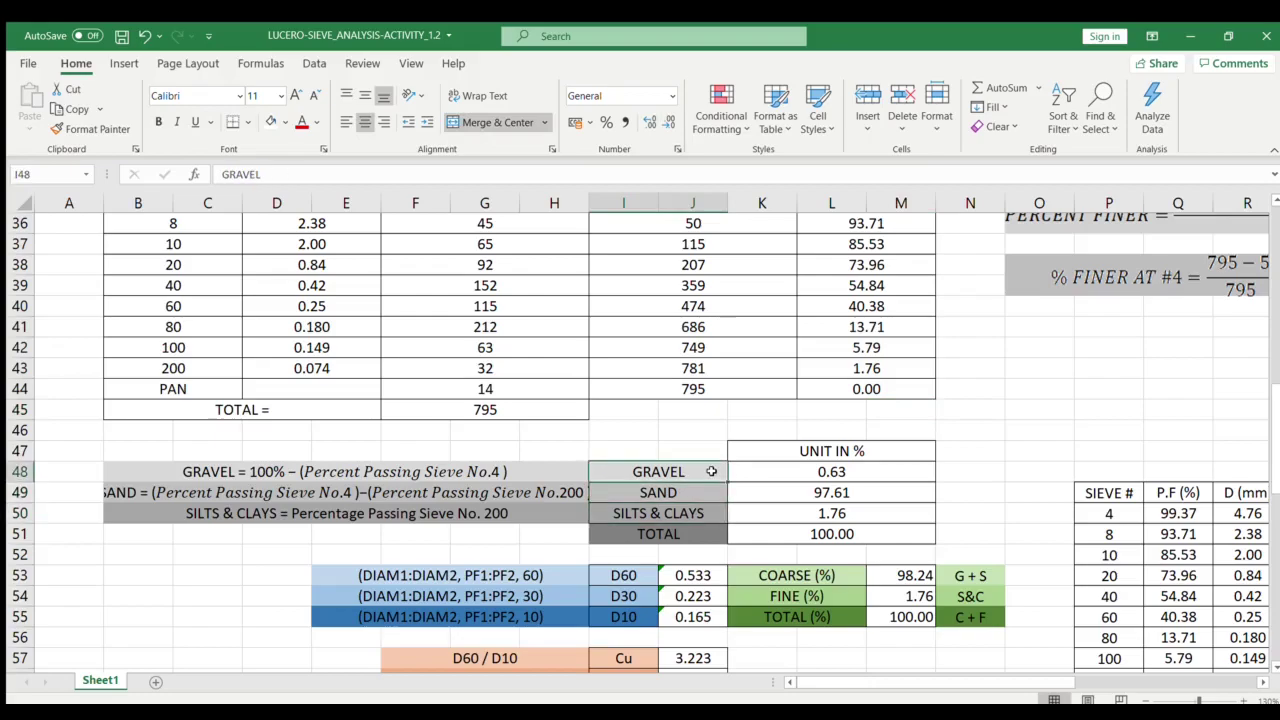
{"action": "left_click", "coordinate": [545, 473]}
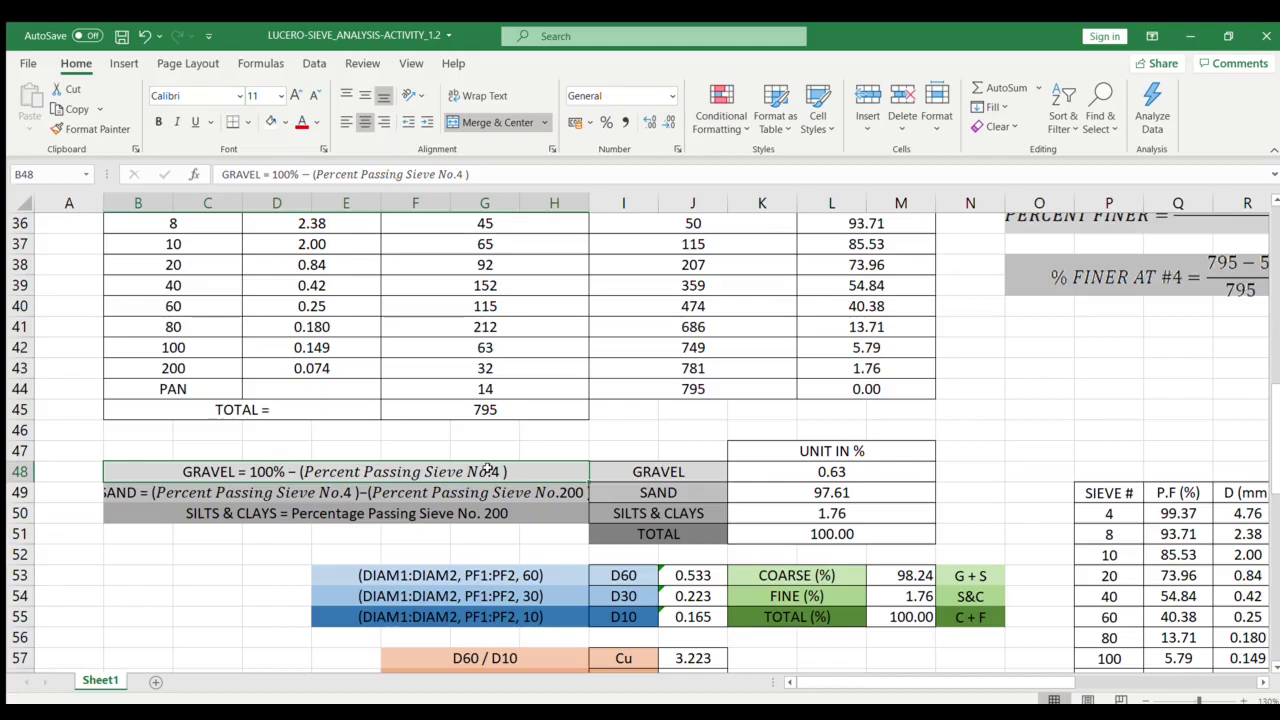
{"action": "scroll", "coordinate": [723, 474], "scroll_direction": "up", "scroll_amount": 1}
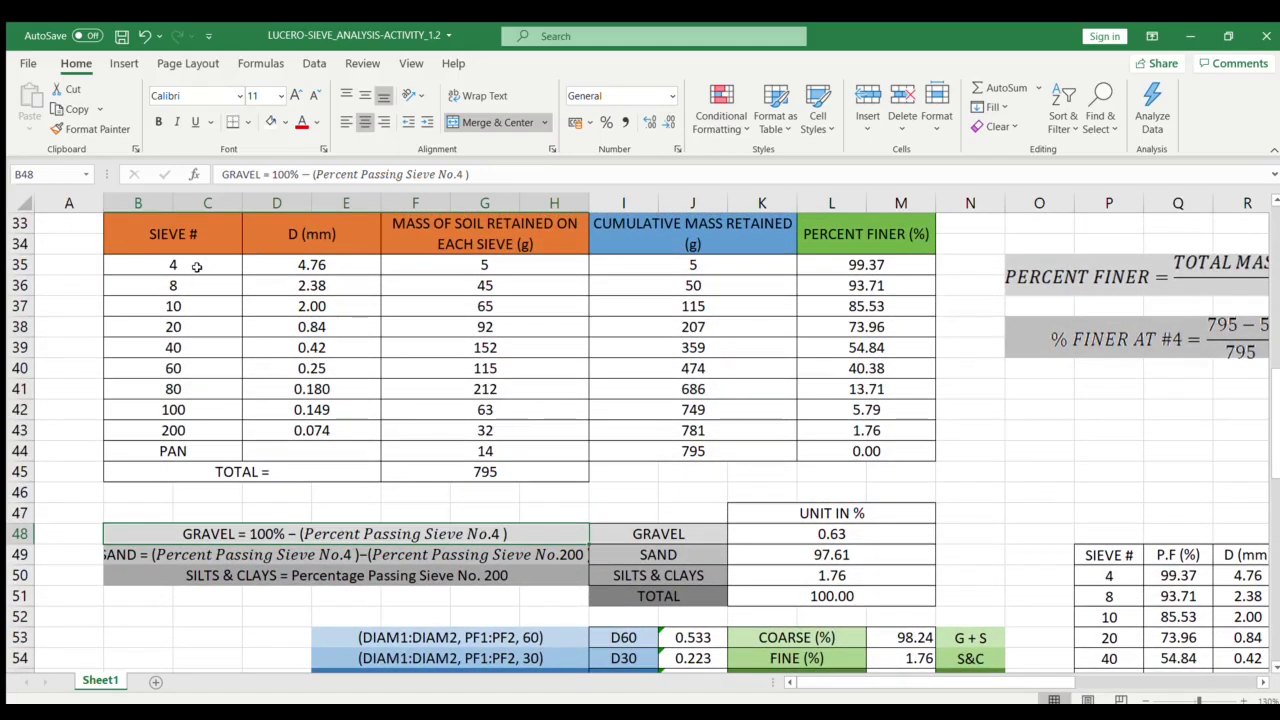
{"action": "left_click", "coordinate": [824, 265]}
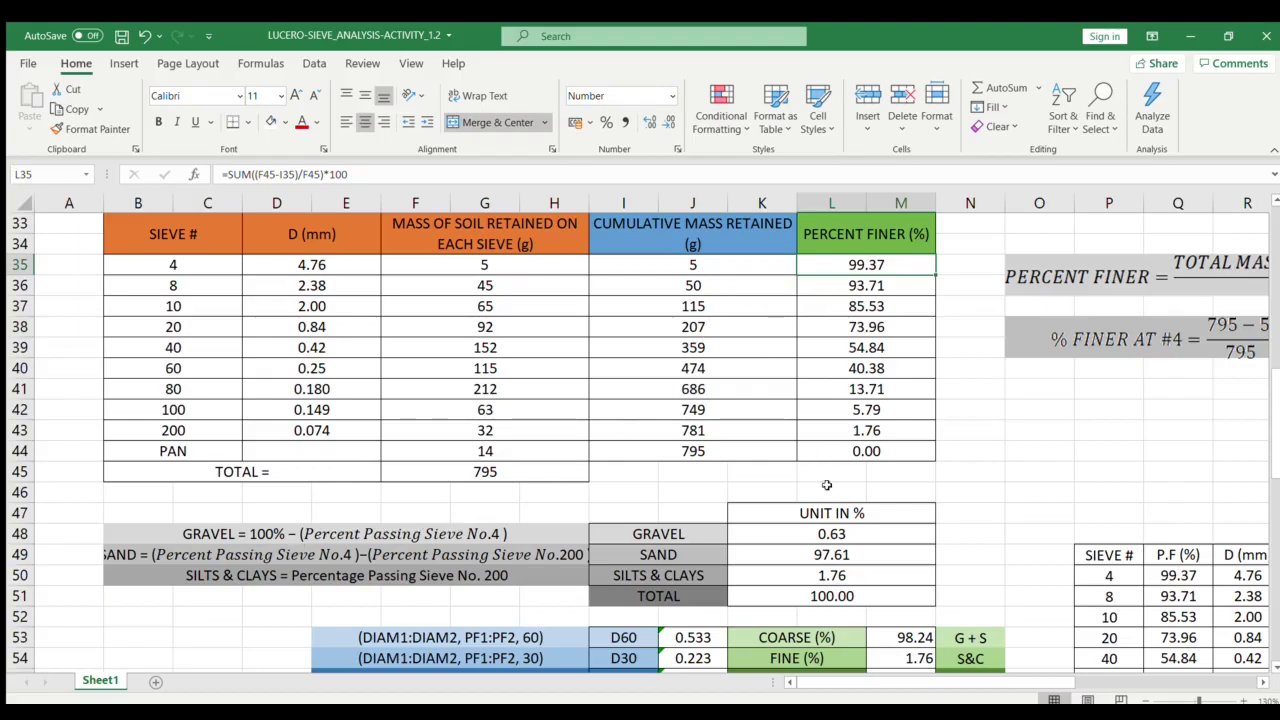
{"action": "left_click", "coordinate": [855, 538]}
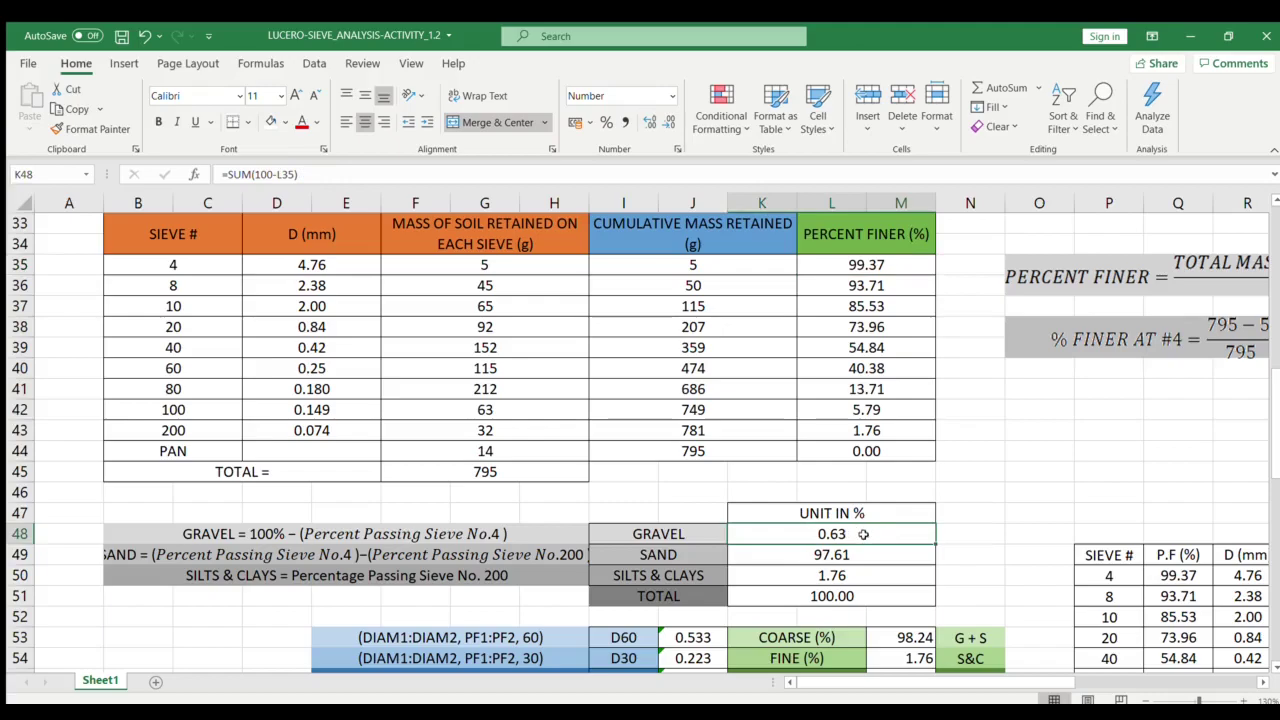
Trace the sand percentage from the percent finer values of sieves 4 and 200 to its result formula
{"action": "left_click", "coordinate": [694, 554]}
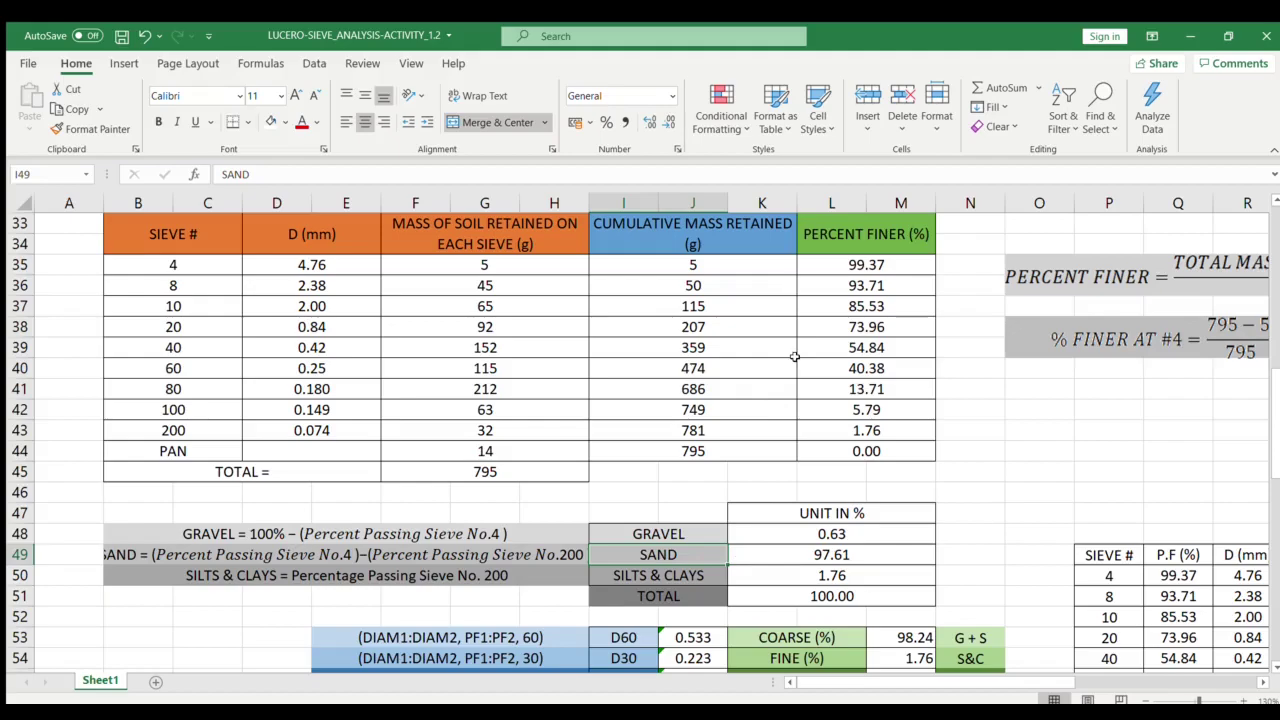
{"action": "left_click", "coordinate": [889, 265]}
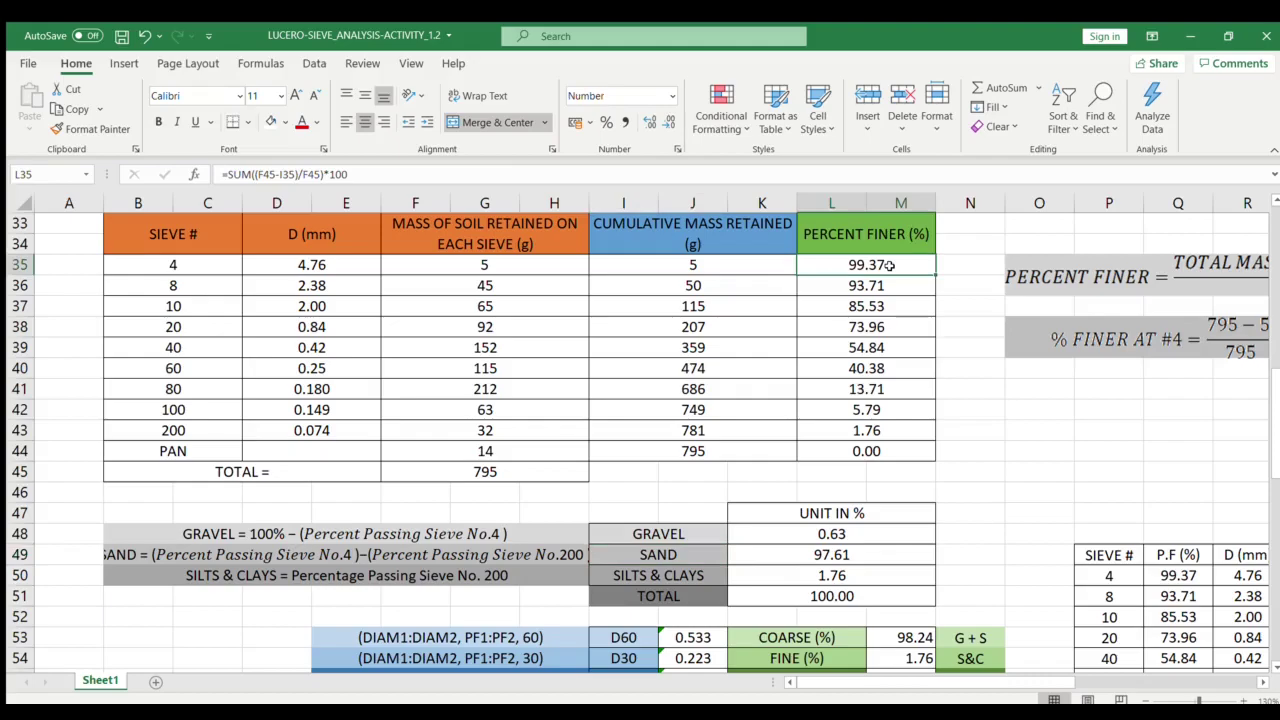
{"action": "left_click", "coordinate": [889, 432]}
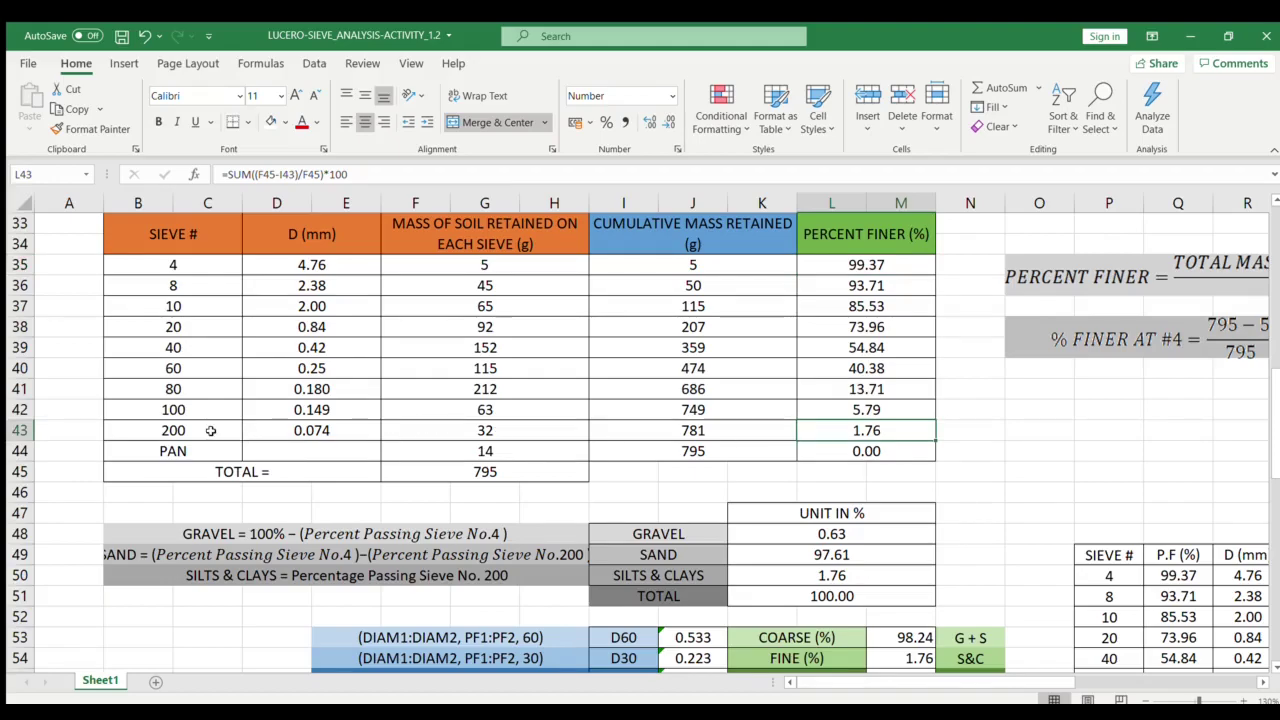
{"action": "left_click", "coordinate": [801, 553]}
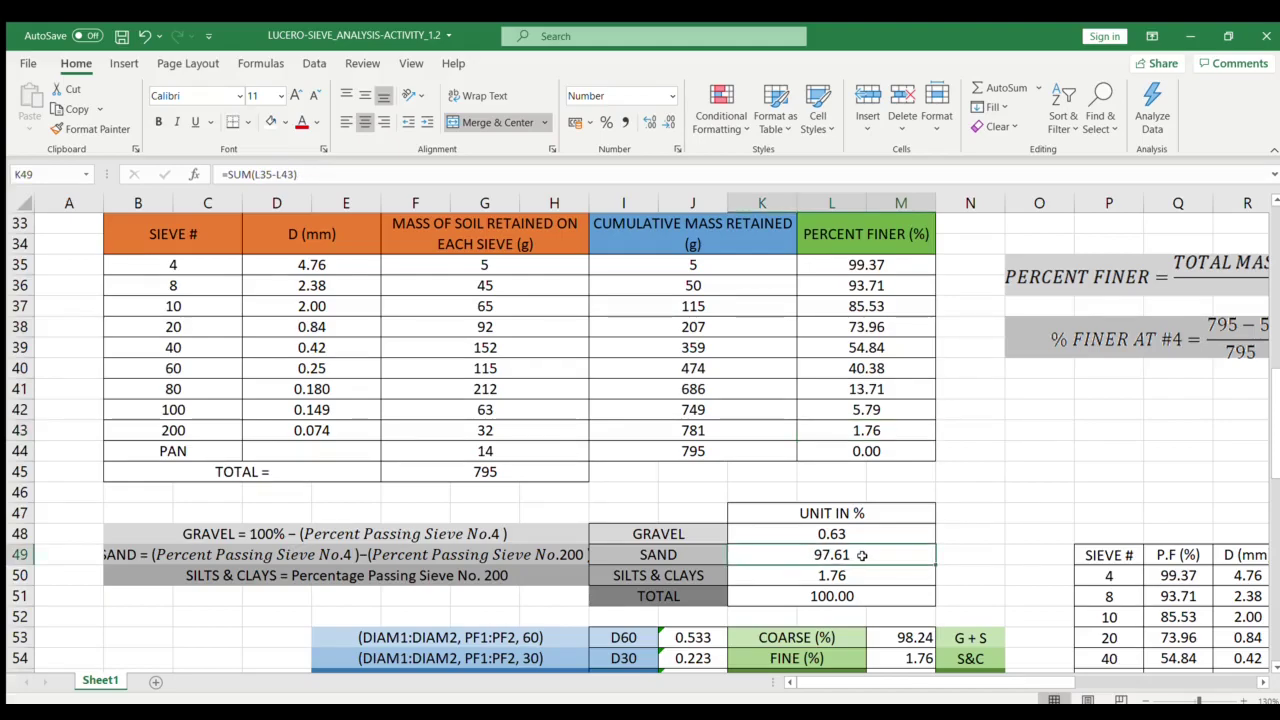
Compare the silts and clays percentage formula with the percent finer of sieve 200
{"action": "left_click", "coordinate": [706, 579]}
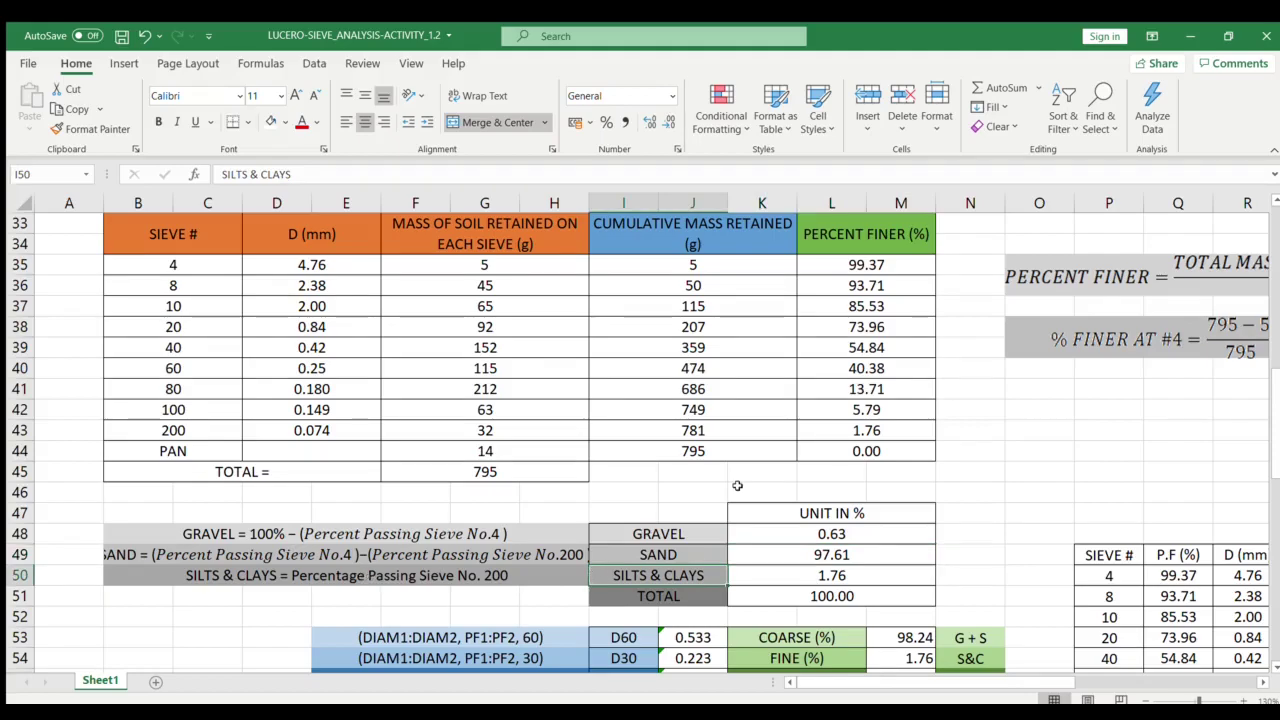
{"action": "left_click", "coordinate": [866, 430]}
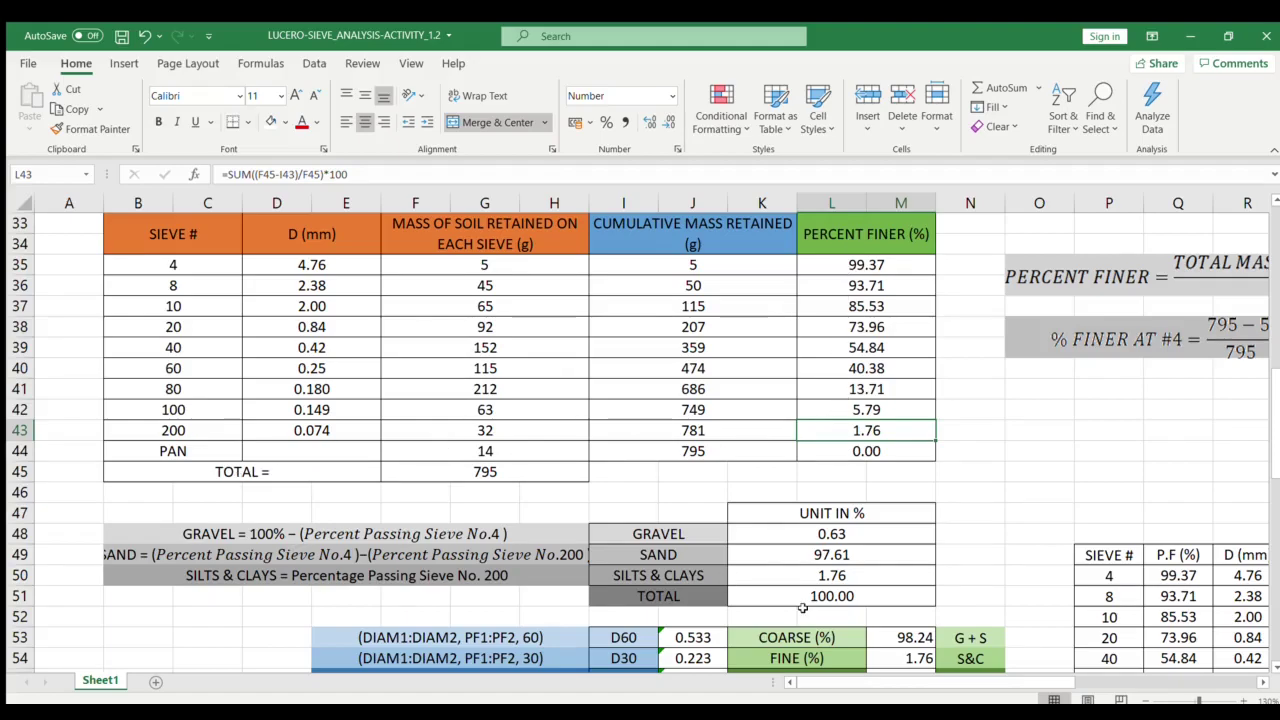
{"action": "left_click", "coordinate": [828, 577]}
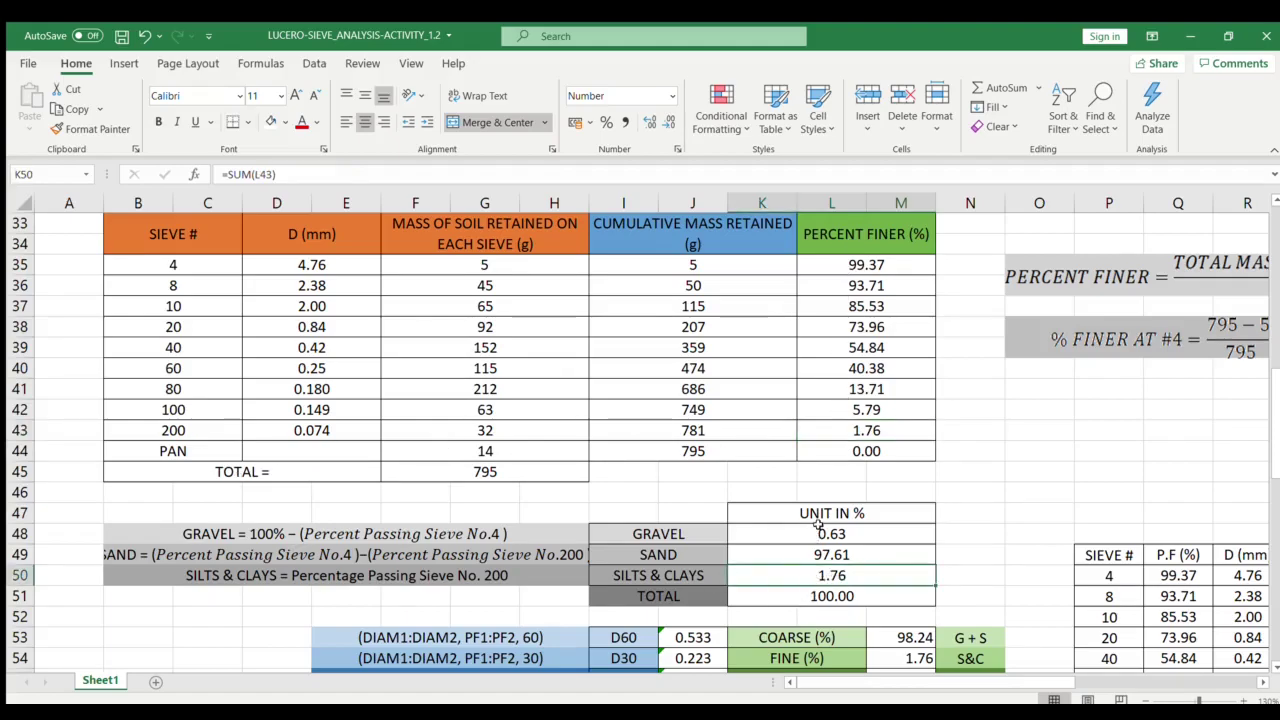
Inspect the SUM formula of the fraction total and the gravel, sand, and silts and clays percentages it adds
{"action": "left_click_drag", "start_coordinate": [813, 534], "coordinate": [826, 577]}
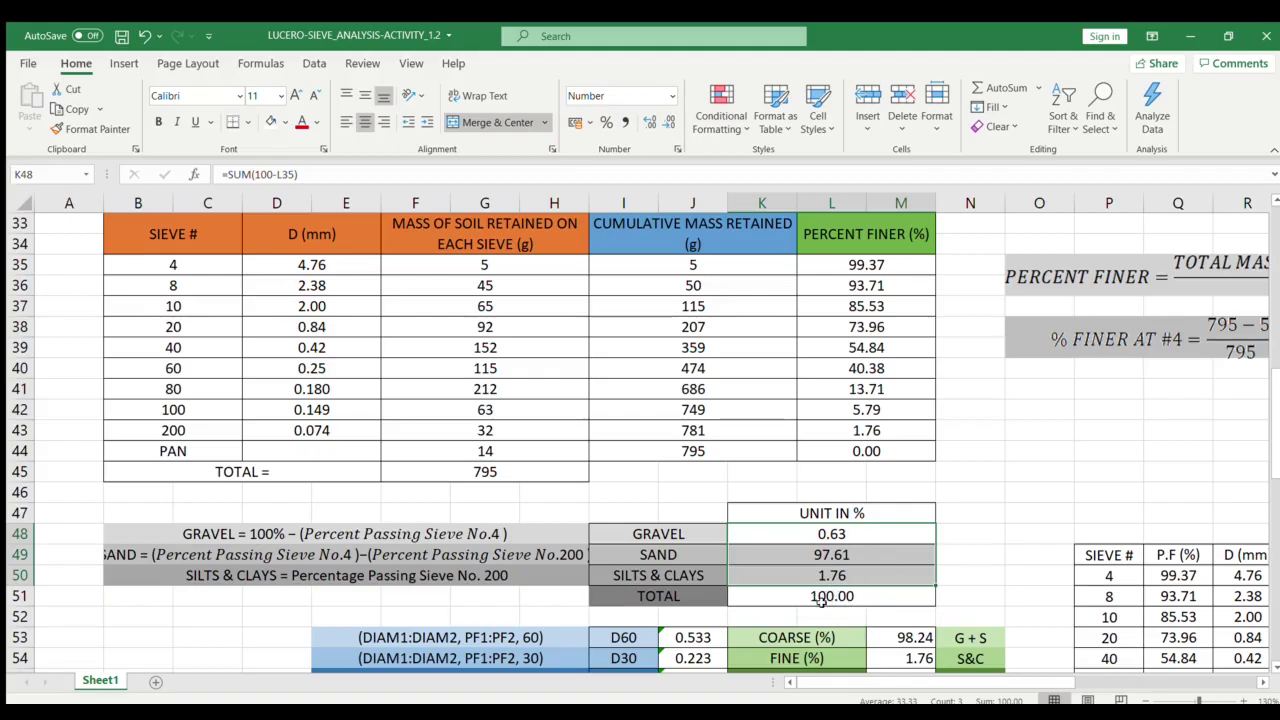
{"action": "left_click", "coordinate": [774, 598]}
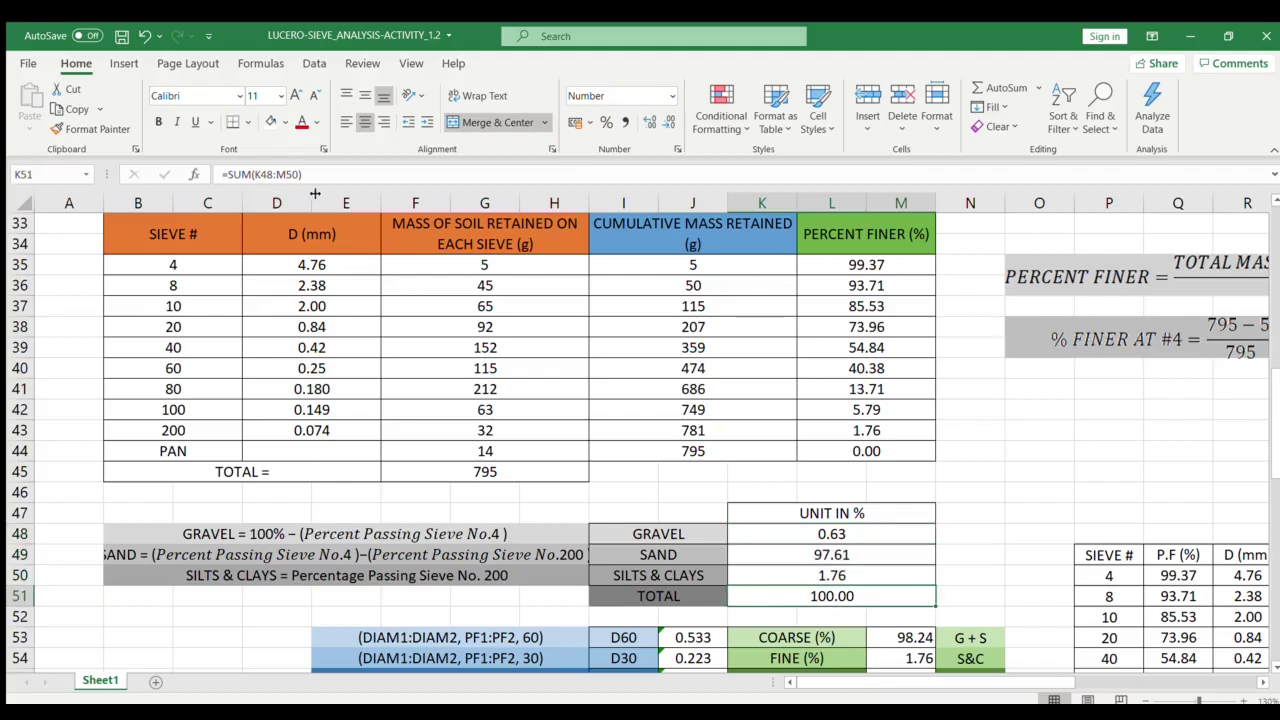
{"action": "triple_click", "coordinate": [310, 176]}
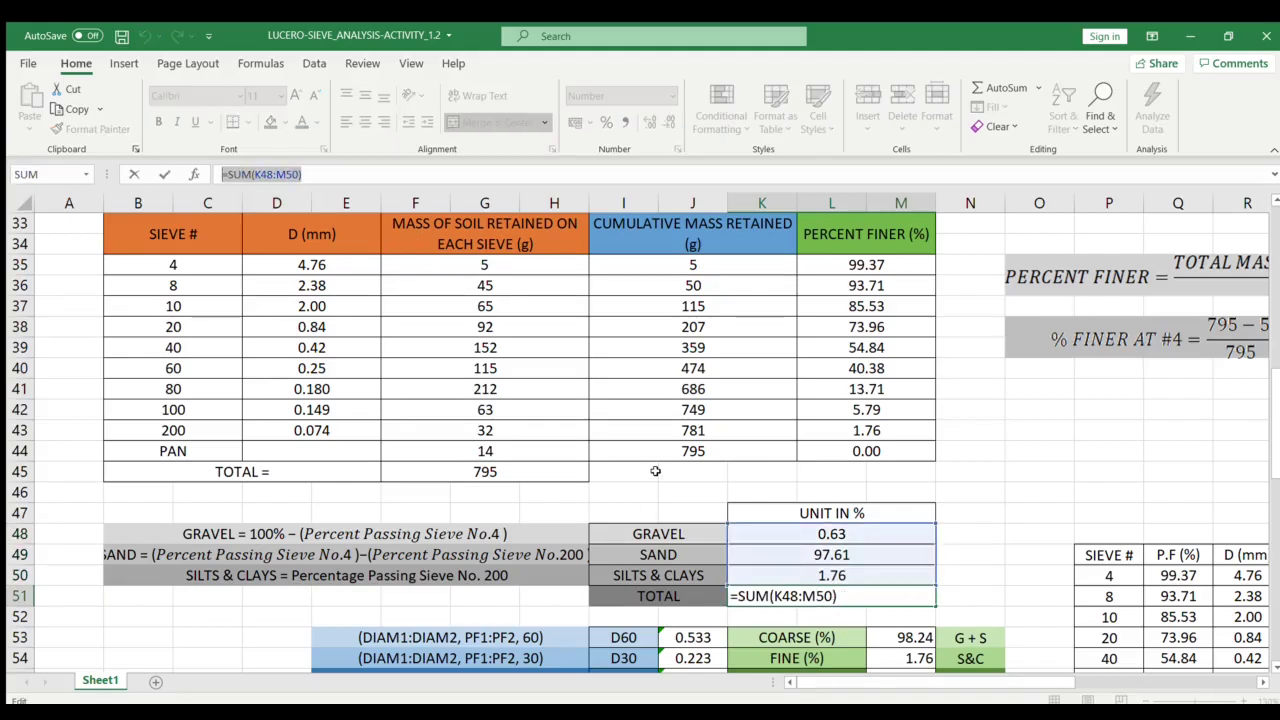
{"action": "key", "text": "Return"}
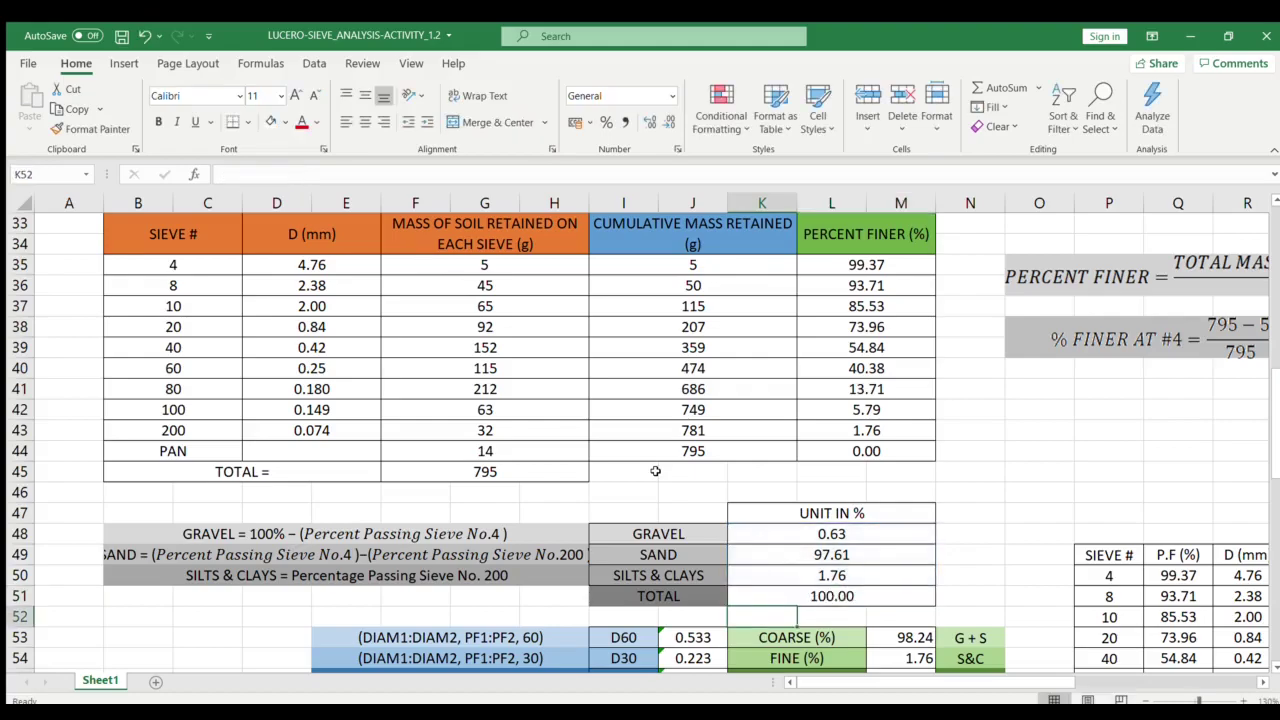
{"action": "left_click_drag", "start_coordinate": [876, 534], "coordinate": [881, 571]}
Review the D60, D30 and D10 rows below the fraction table, including the formula in the D60 result cell
{"action": "scroll", "coordinate": [744, 490], "scroll_direction": "down", "scroll_amount": 2}
{"action": "left_click", "coordinate": [692, 513]}
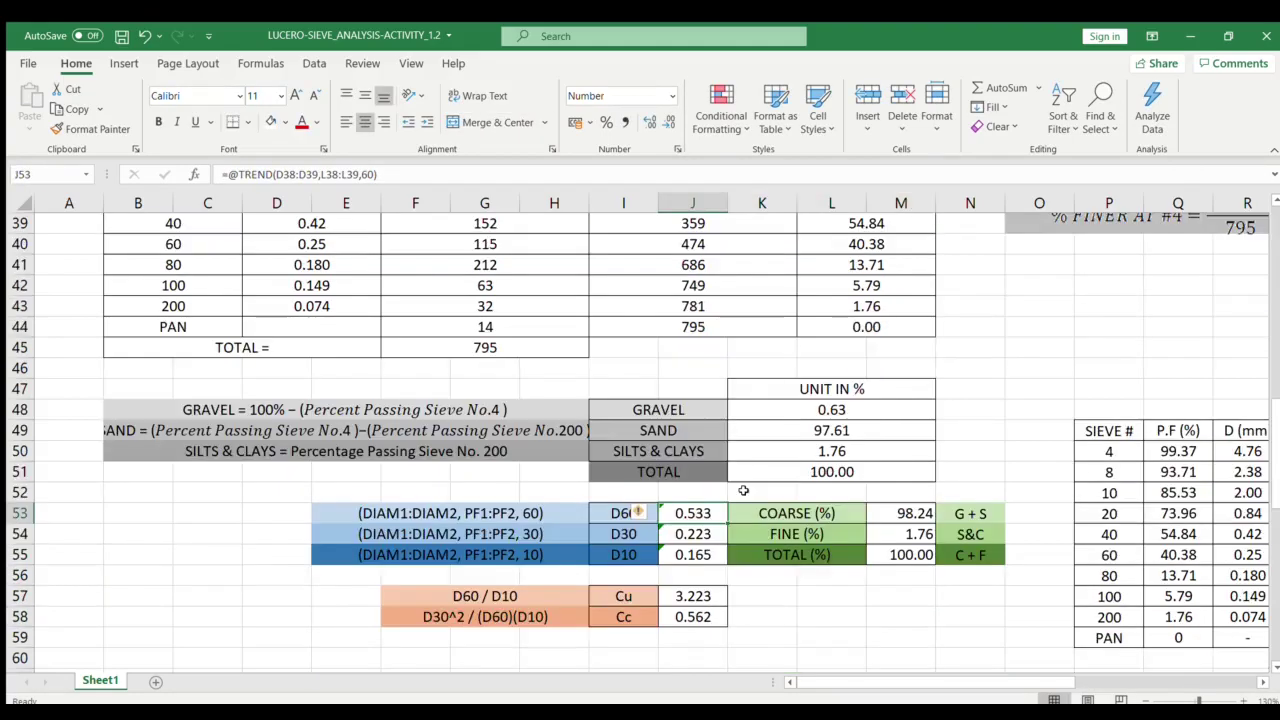
{"action": "left_click", "coordinate": [636, 496]}
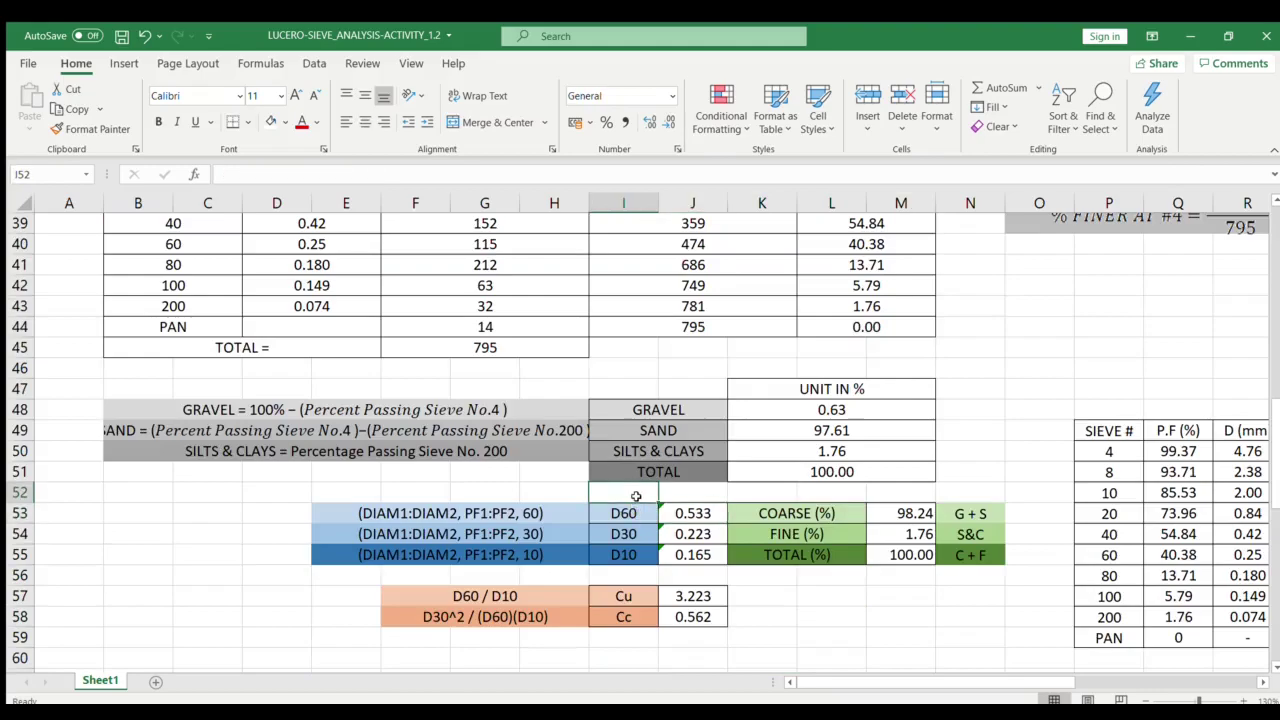
{"action": "left_click", "coordinate": [641, 513]}
{"action": "left_click", "coordinate": [641, 531]}
{"action": "left_click", "coordinate": [641, 557]}
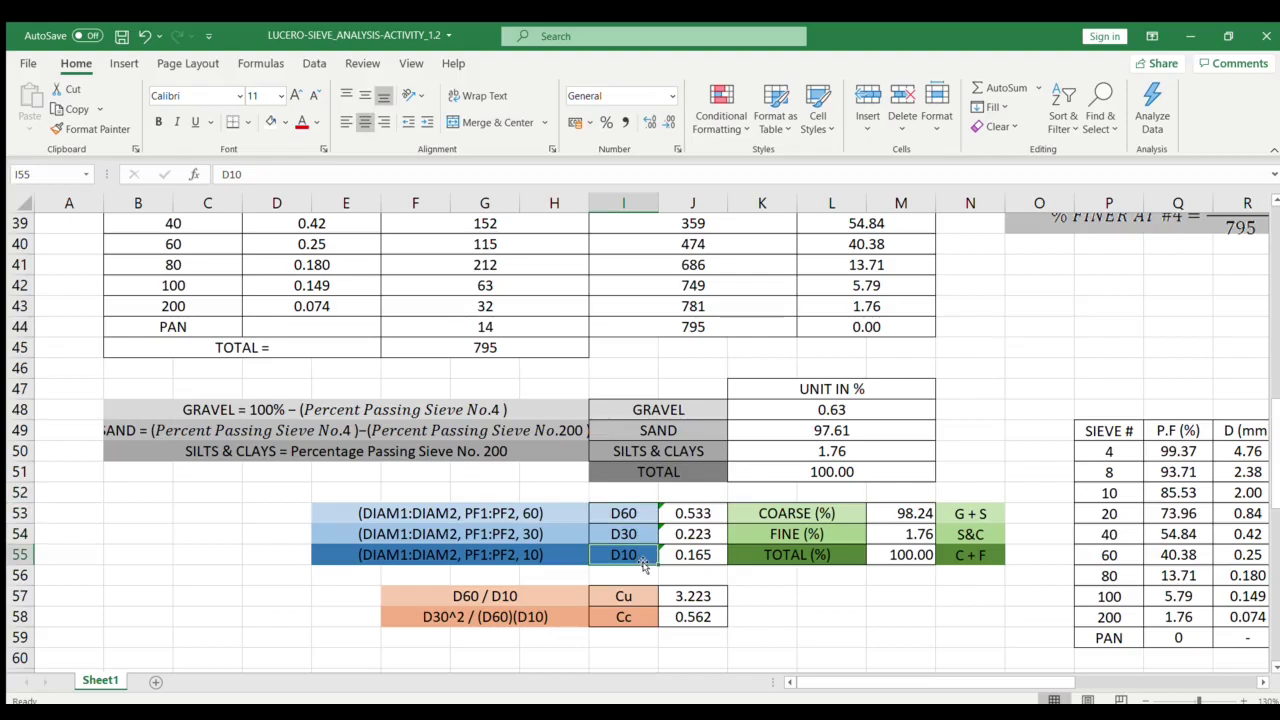
{"action": "left_click", "coordinate": [691, 492]}
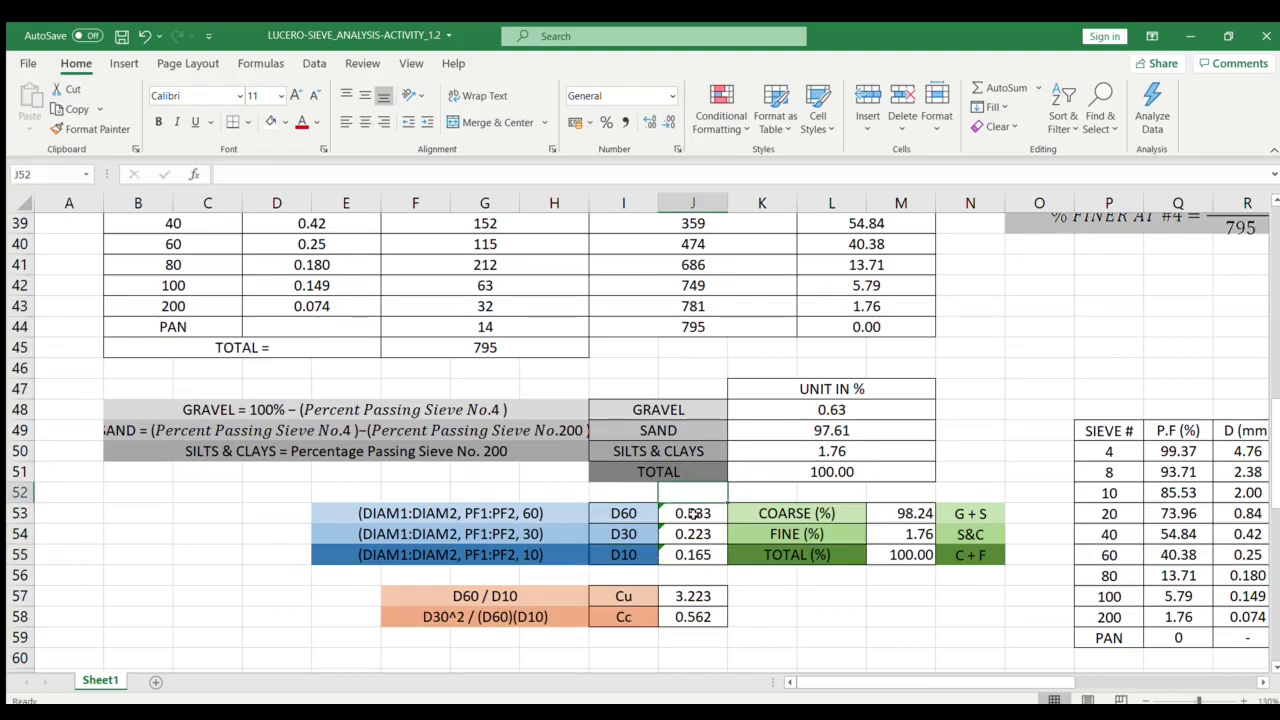
{"action": "left_click", "coordinate": [696, 513]}
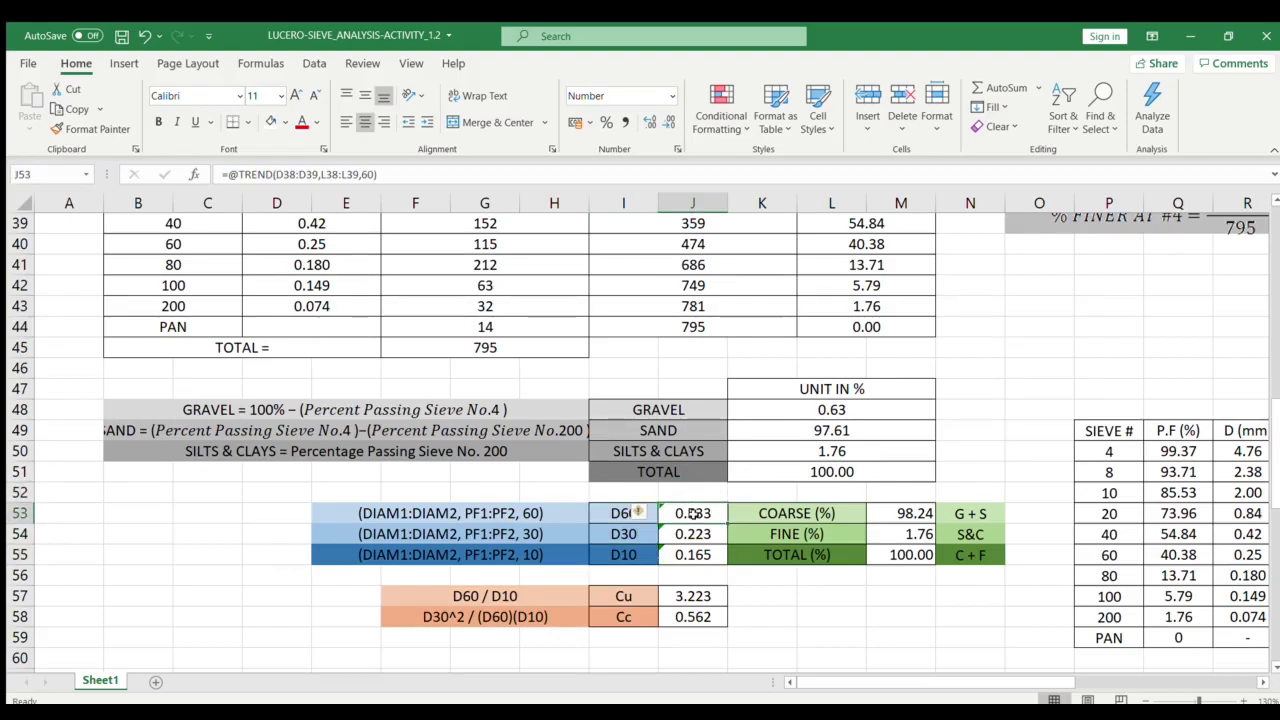
{"action": "left_click", "coordinate": [565, 496]}
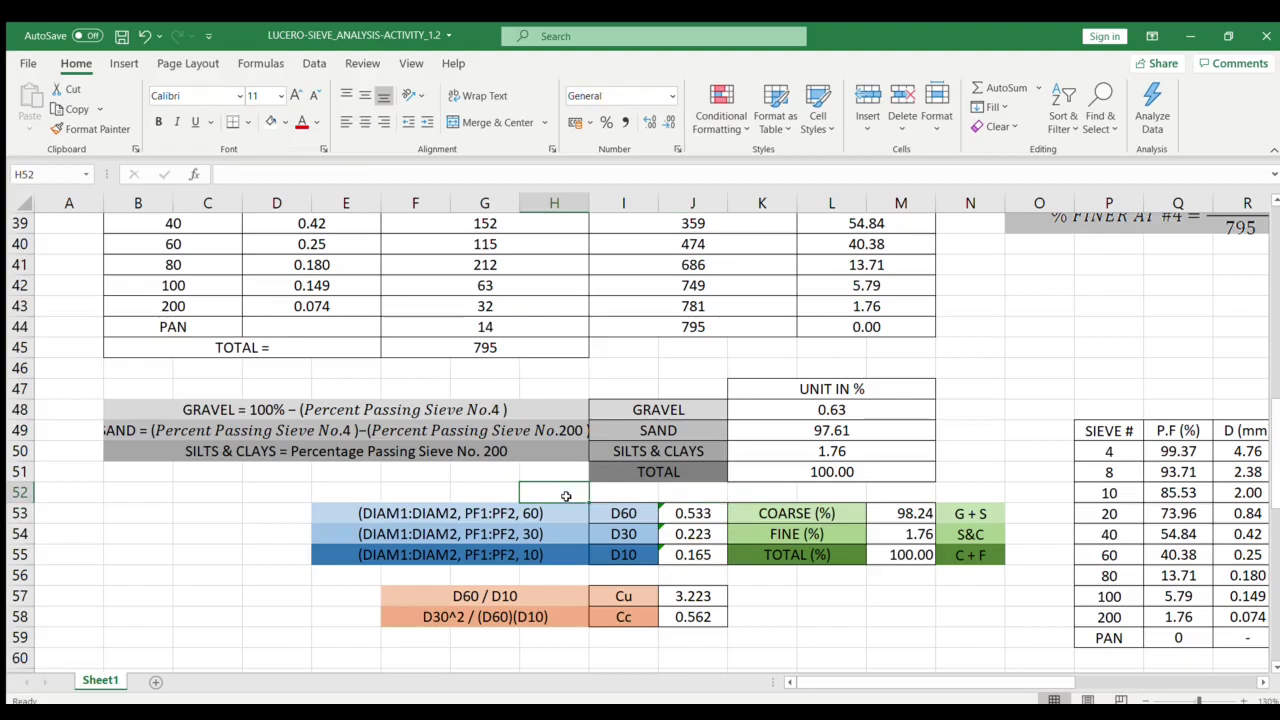
{"action": "left_click", "coordinate": [643, 513]}
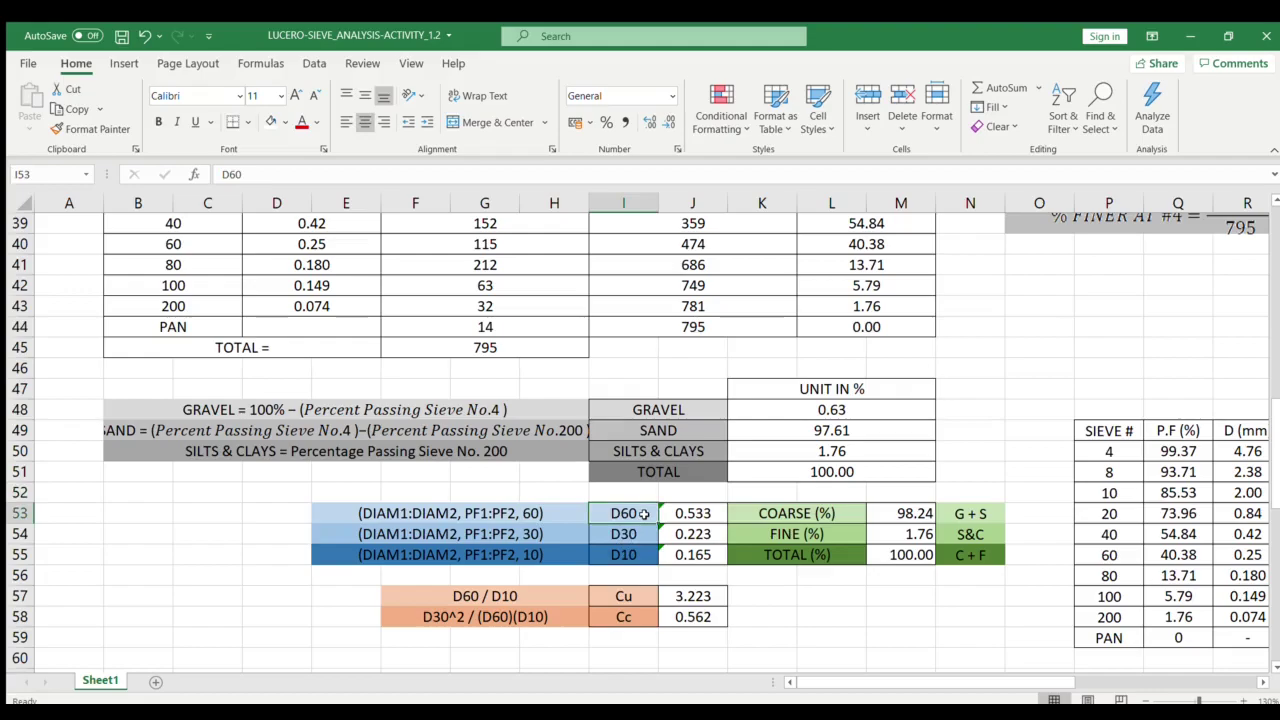
Identify the two percent finer values that bracket 60 for D60, with their matching diameters and sieve numbers
{"action": "scroll", "coordinate": [697, 493], "scroll_direction": "up", "scroll_amount": 1}
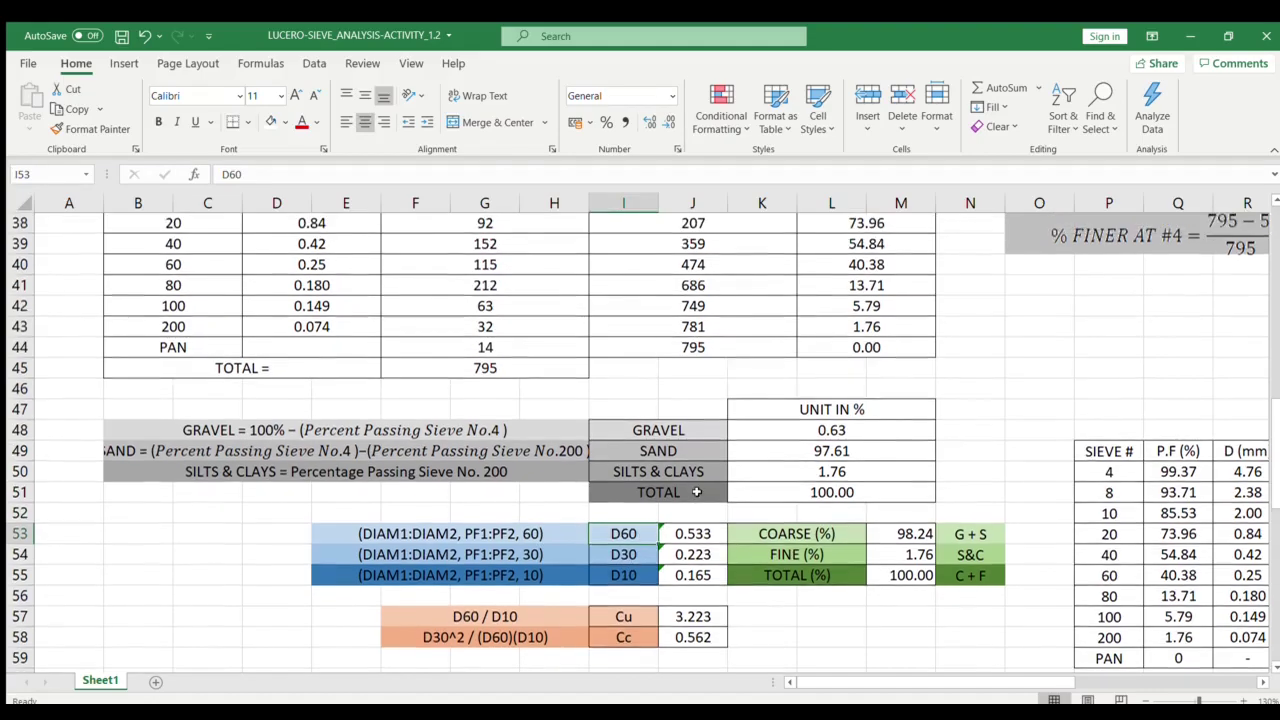
{"action": "scroll", "coordinate": [697, 493], "scroll_direction": "up", "scroll_amount": 1}
{"action": "scroll", "coordinate": [697, 491], "scroll_direction": "up", "scroll_amount": 1}
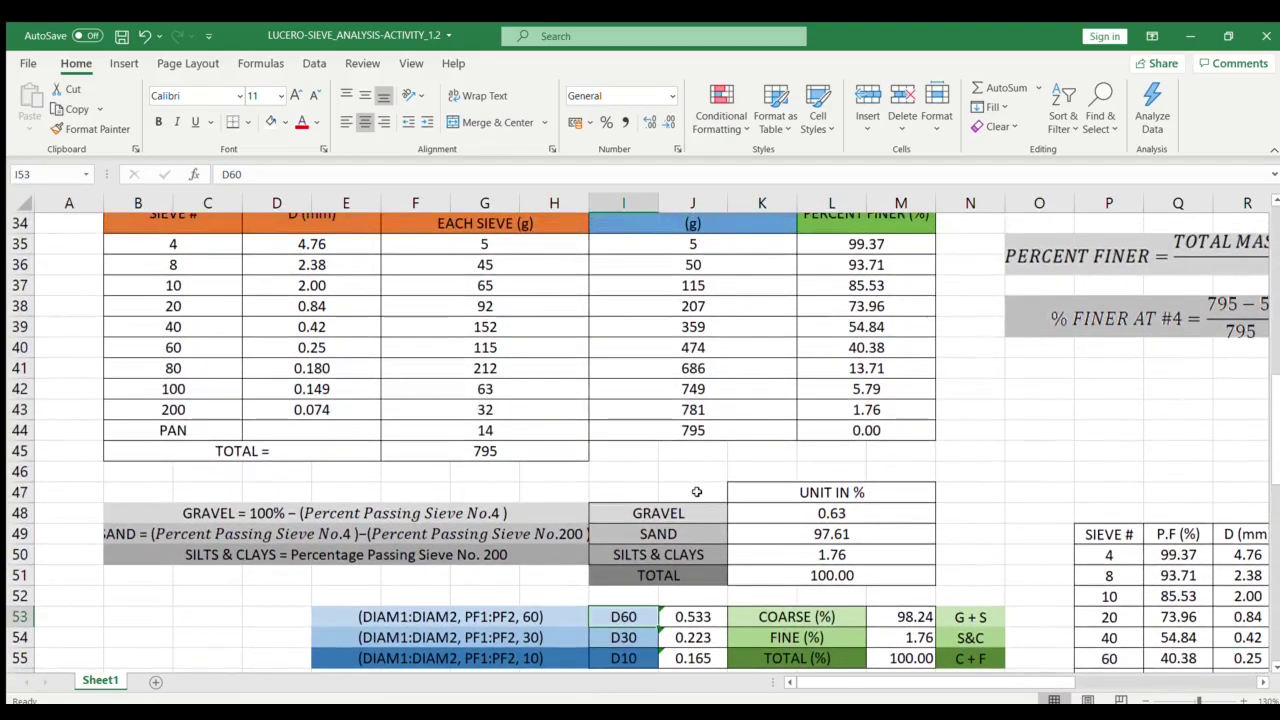
{"action": "scroll", "coordinate": [705, 480], "scroll_direction": "down", "scroll_amount": 1}
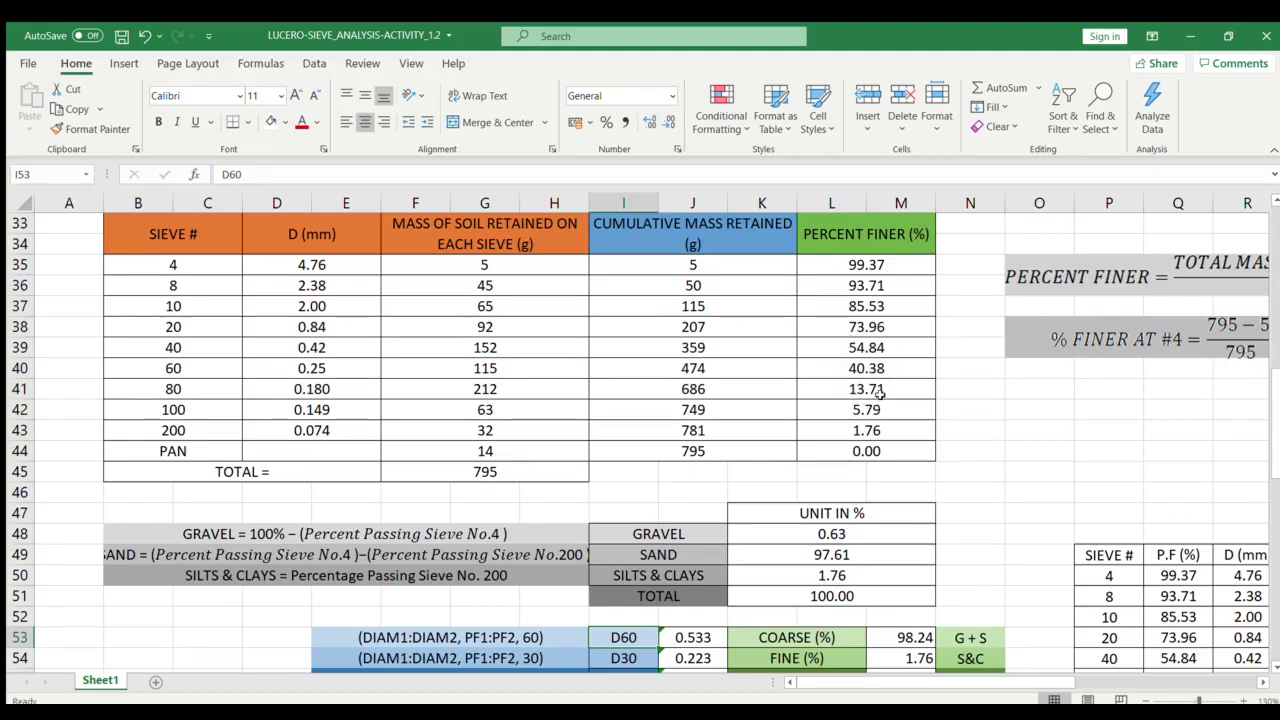
{"action": "left_click", "coordinate": [887, 328]}
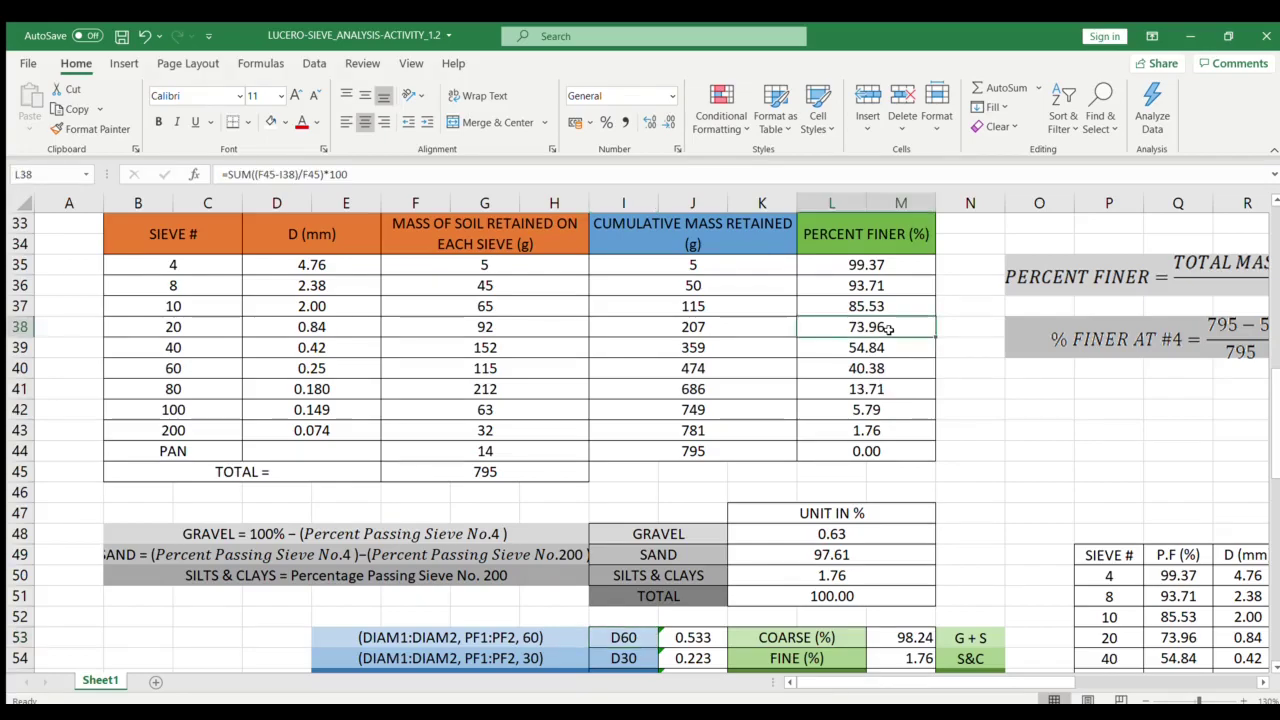
{"action": "left_click", "coordinate": [893, 348]}
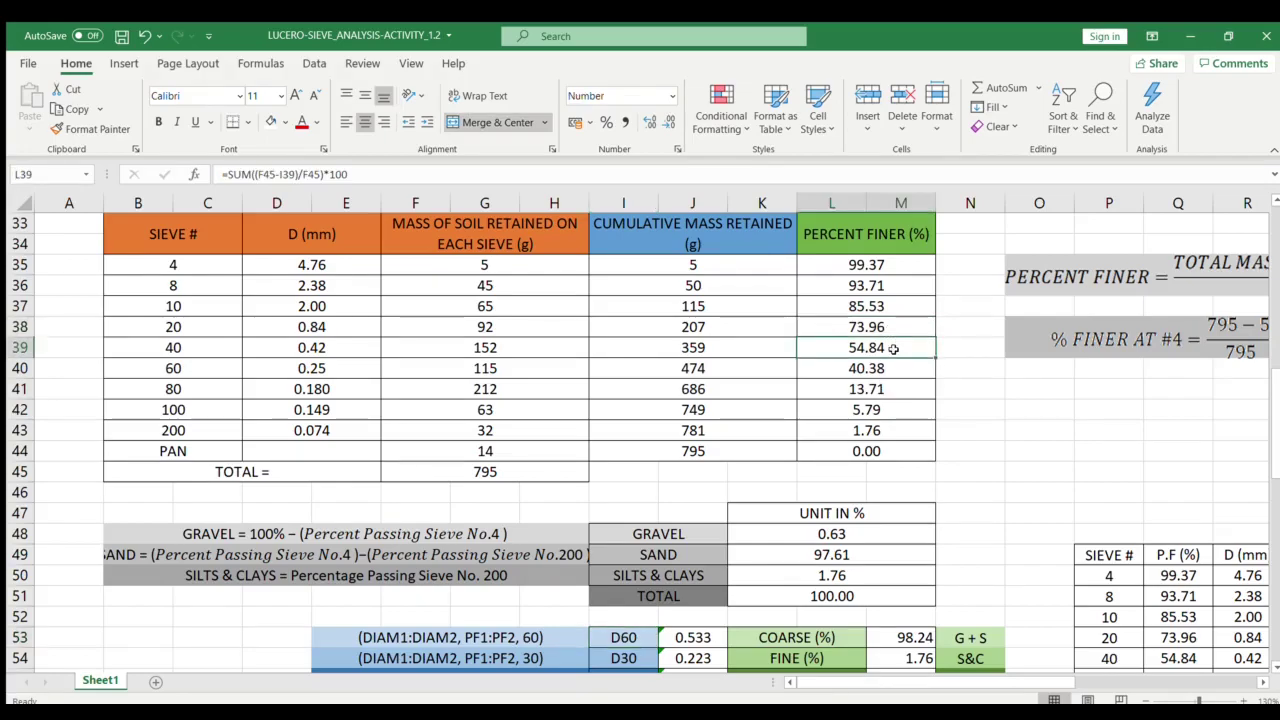
{"action": "left_click_drag", "start_coordinate": [909, 328], "coordinate": [911, 348]}
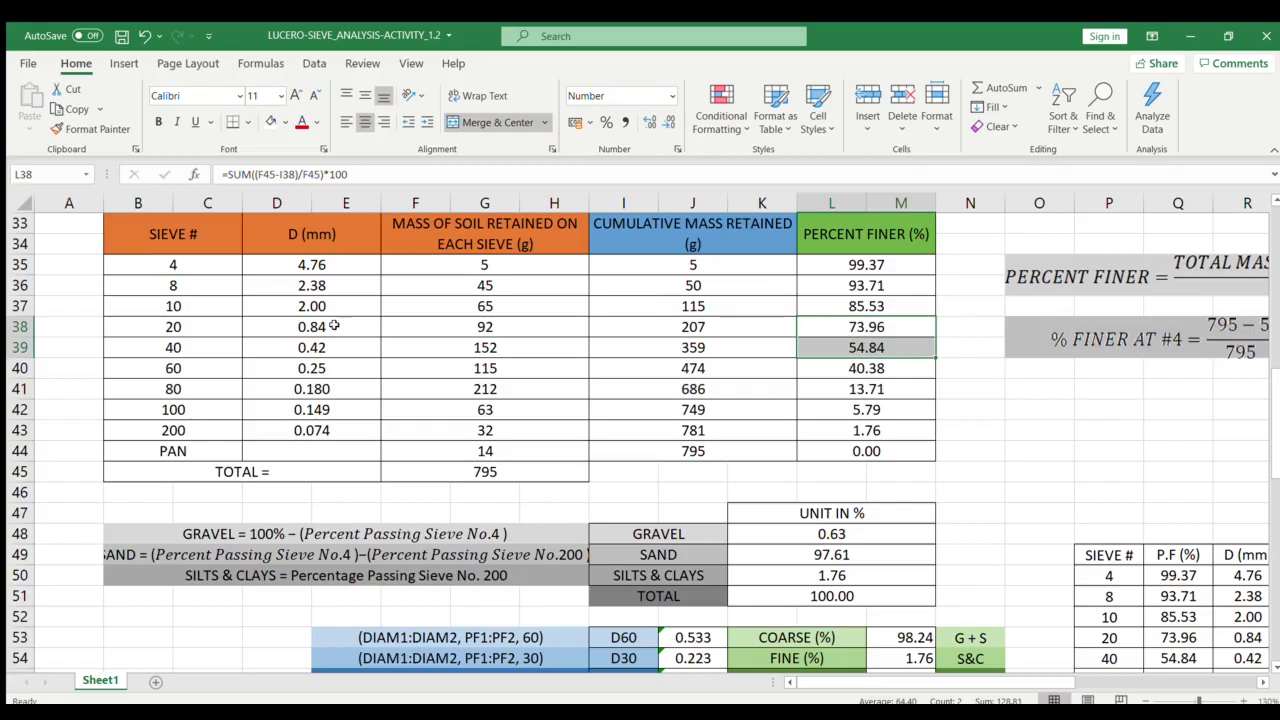
{"action": "left_click_drag", "start_coordinate": [335, 326], "coordinate": [338, 346]}
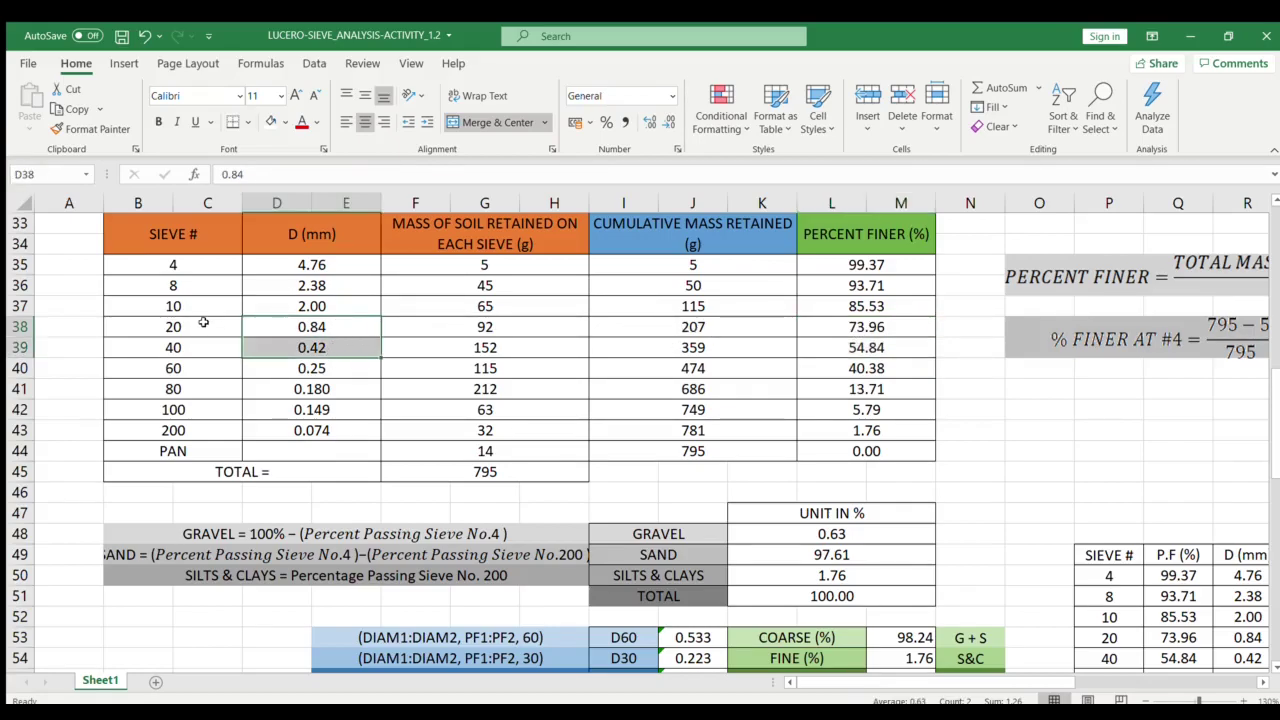
{"action": "left_click_drag", "start_coordinate": [202, 326], "coordinate": [204, 346]}
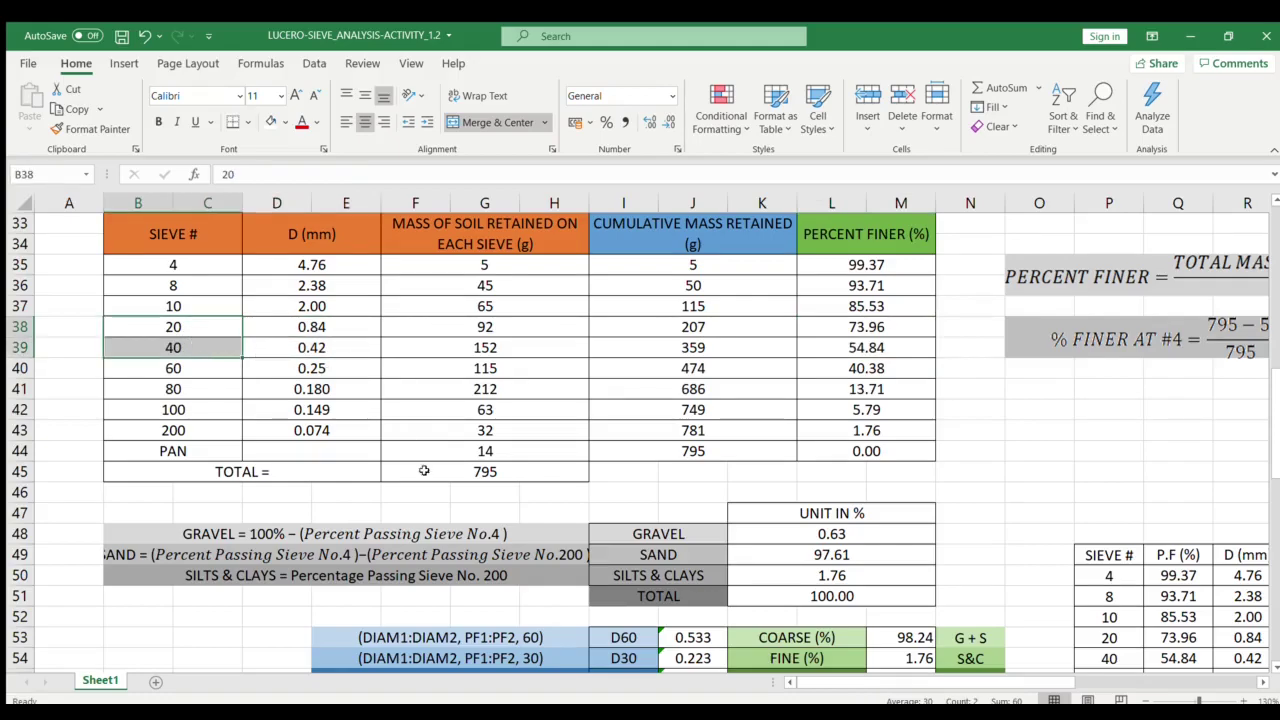
Inspect the TREND formula behind the D60 result and the diameter and percent finer ranges it references
{"action": "left_click", "coordinate": [504, 612]}
{"action": "scroll", "coordinate": [490, 605], "scroll_direction": "down", "scroll_amount": 1}
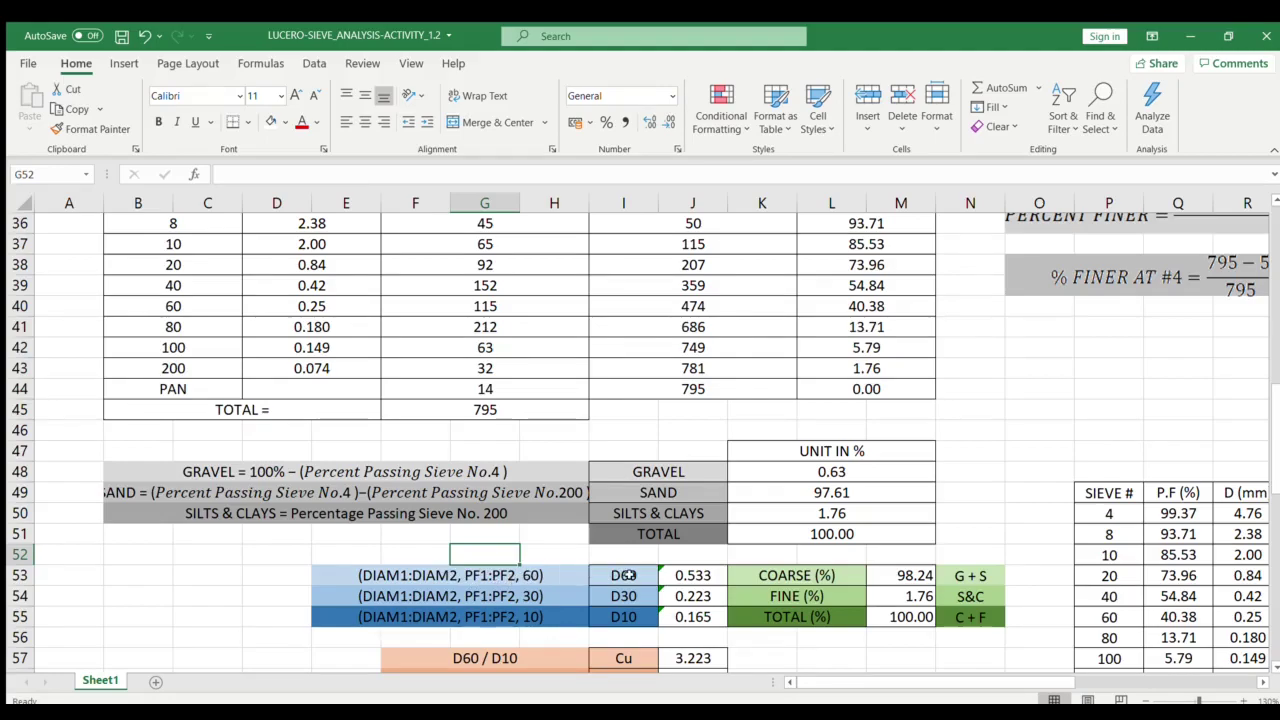
{"action": "left_click", "coordinate": [678, 575]}
{"action": "triple_click", "coordinate": [325, 175]}
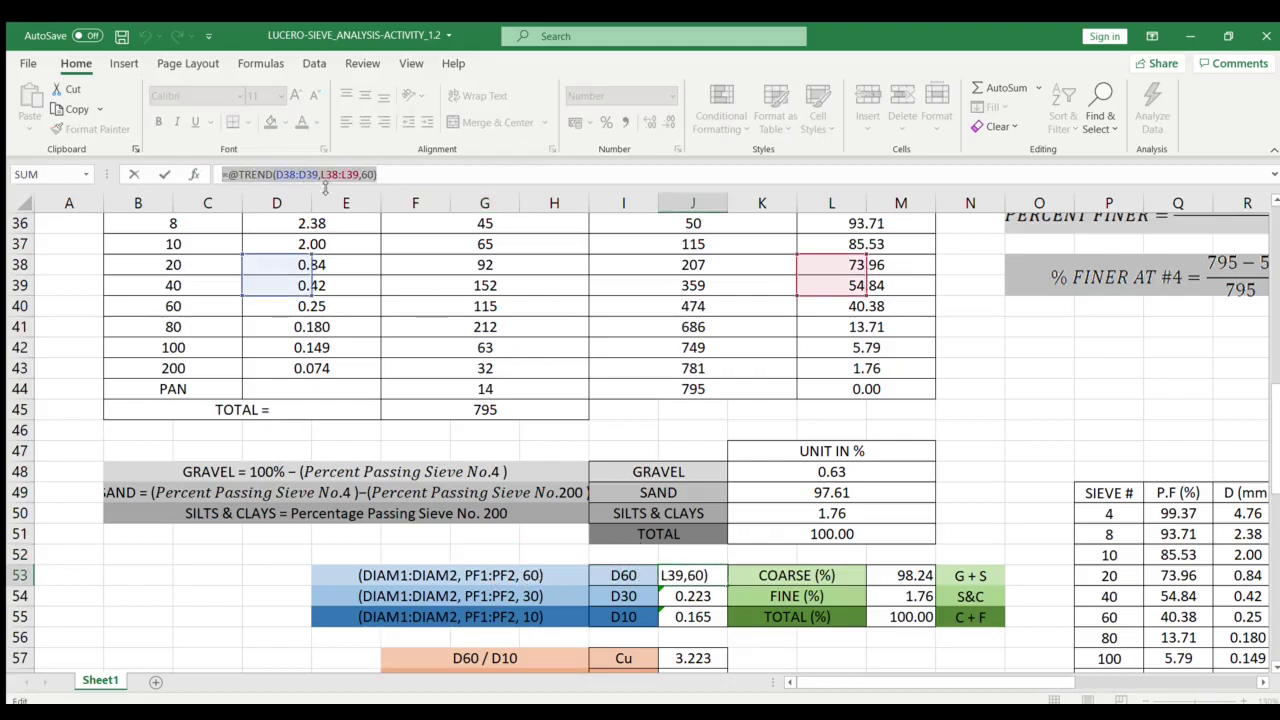
{"action": "key", "text": "Return"}
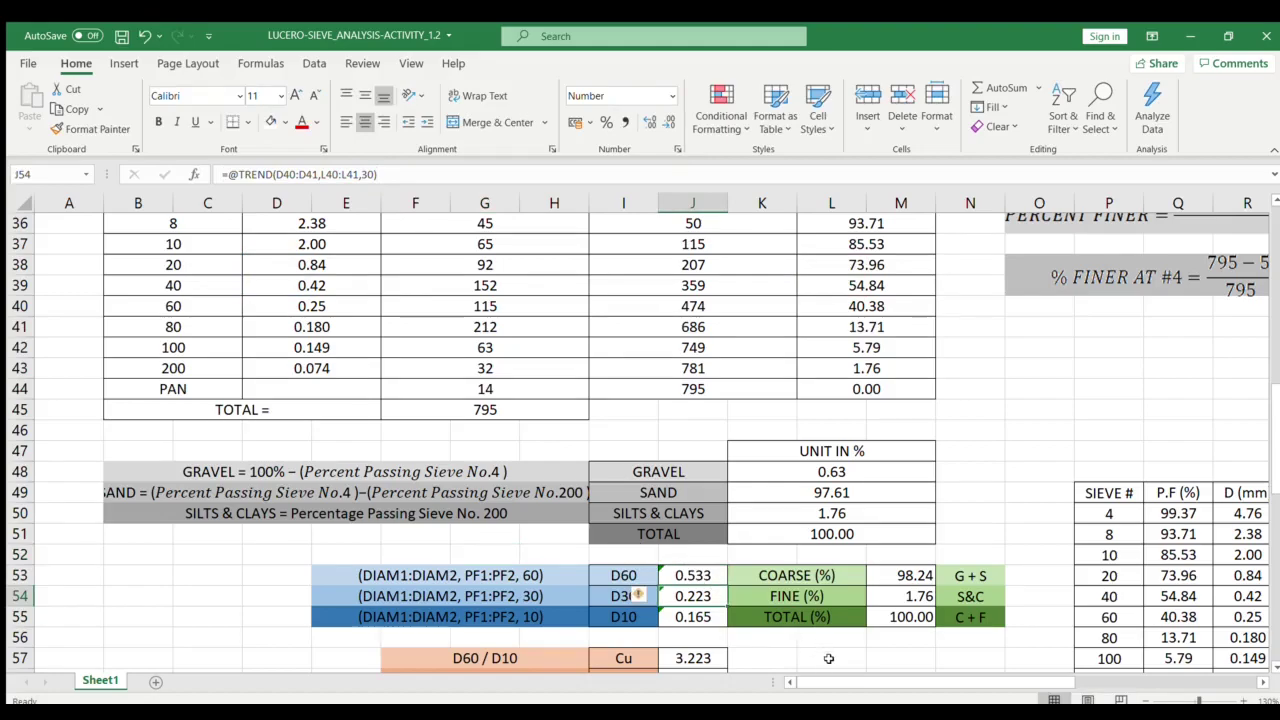
Examine the grain size curve and the table of sieve number, percent finer and diameter beside it
{"action": "left_click_drag", "start_coordinate": [834, 682], "coordinate": [966, 698]}
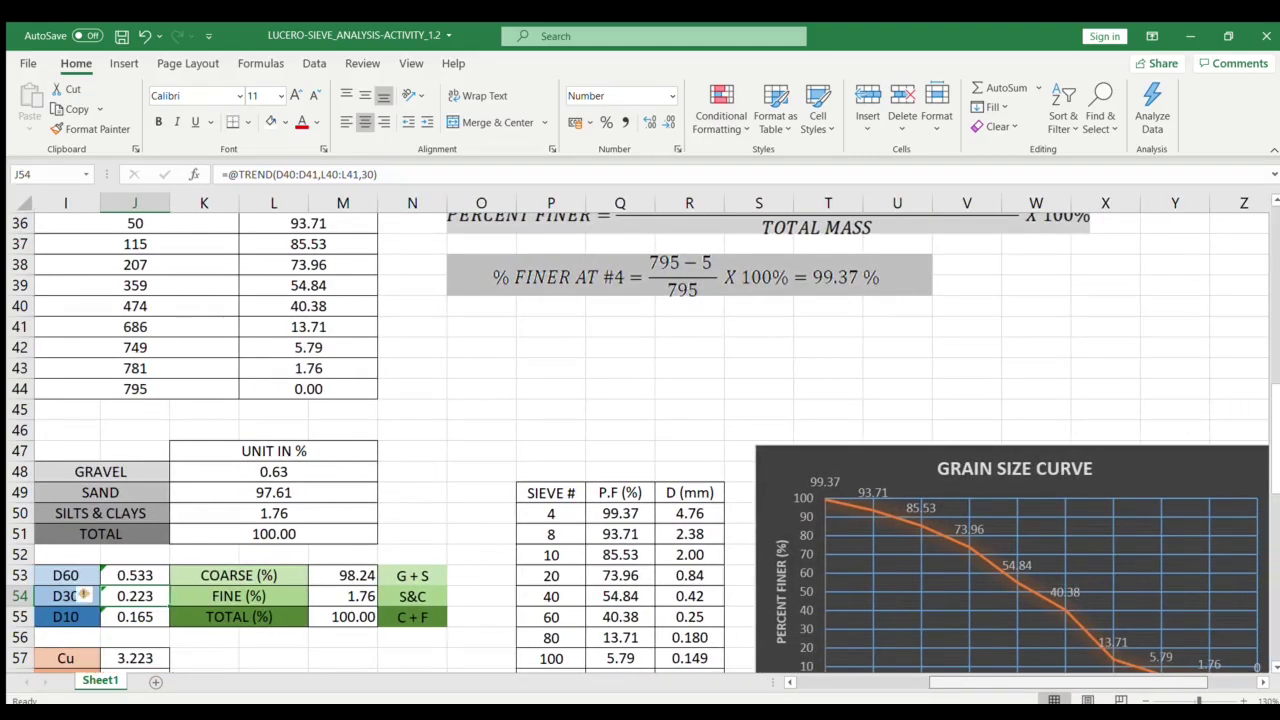
{"action": "scroll", "coordinate": [813, 481], "scroll_direction": "down", "scroll_amount": 3}
{"action": "scroll", "coordinate": [813, 481], "scroll_direction": "up", "scroll_amount": 1}
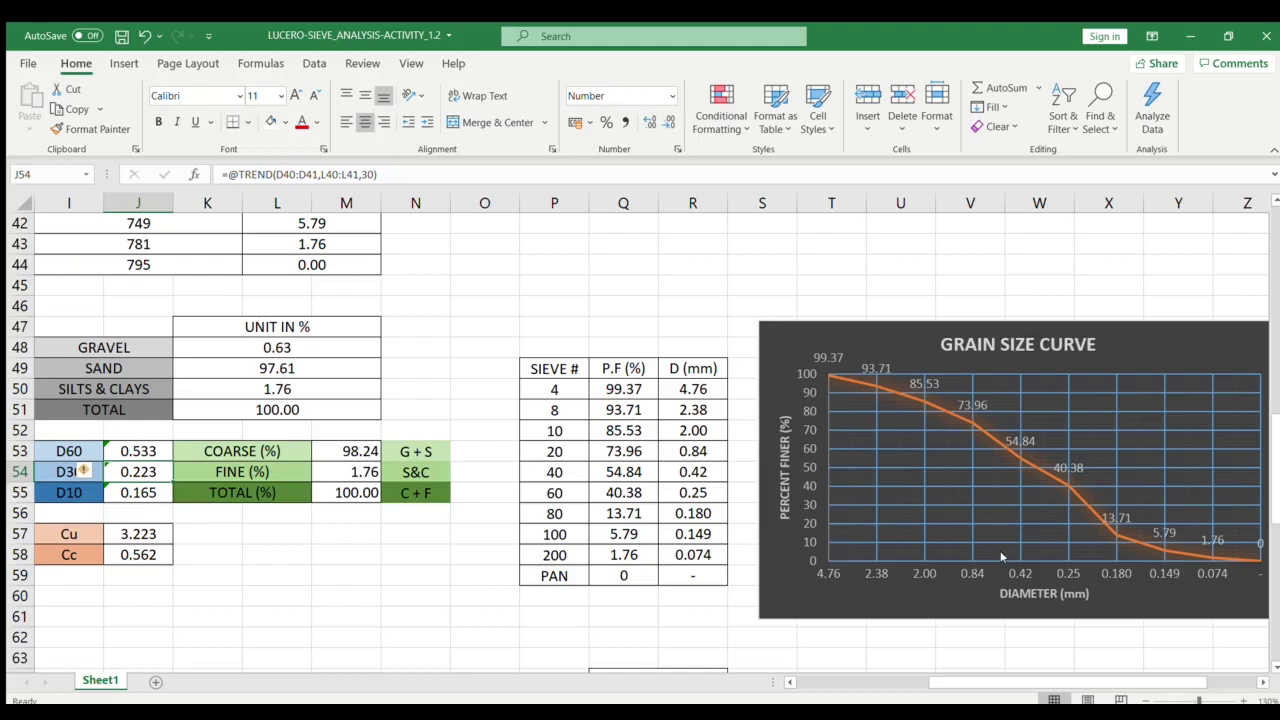
{"action": "left_click_drag", "start_coordinate": [930, 681], "coordinate": [798, 679]}
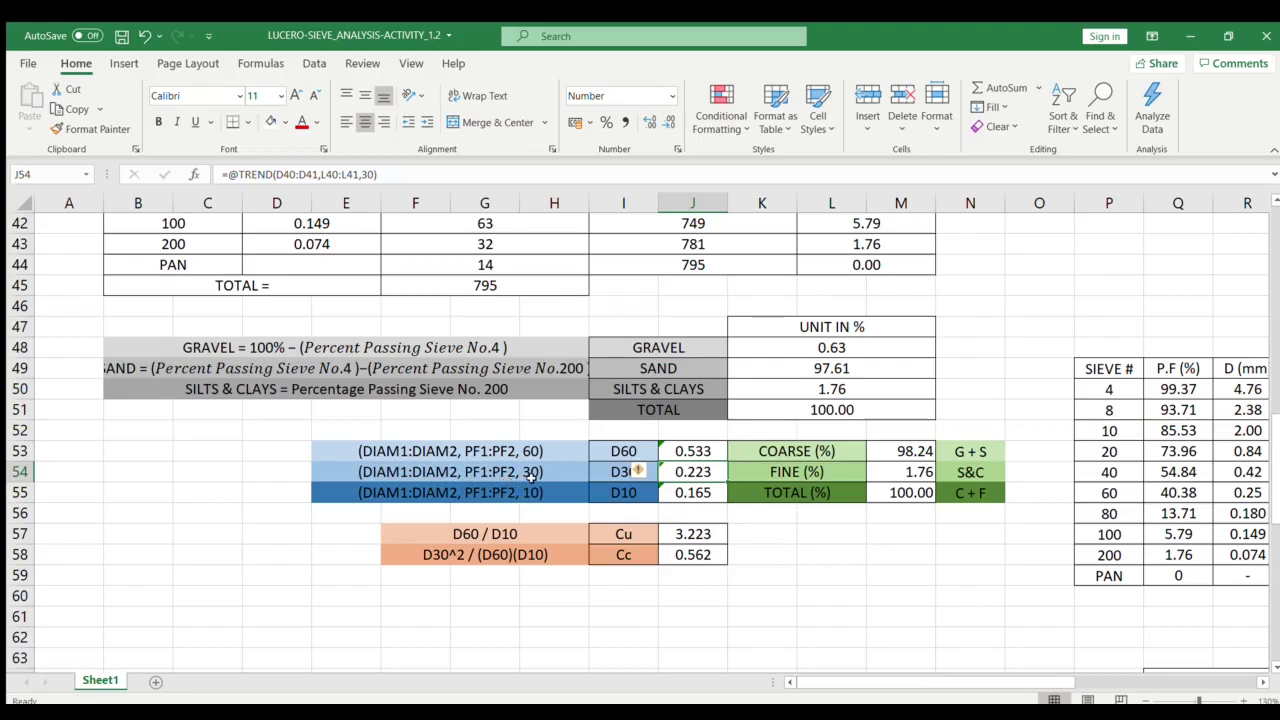
Inspect the TREND formula of the D30 result, and view the D10 formula alongside the grain size curve
{"action": "left_click", "coordinate": [427, 178]}
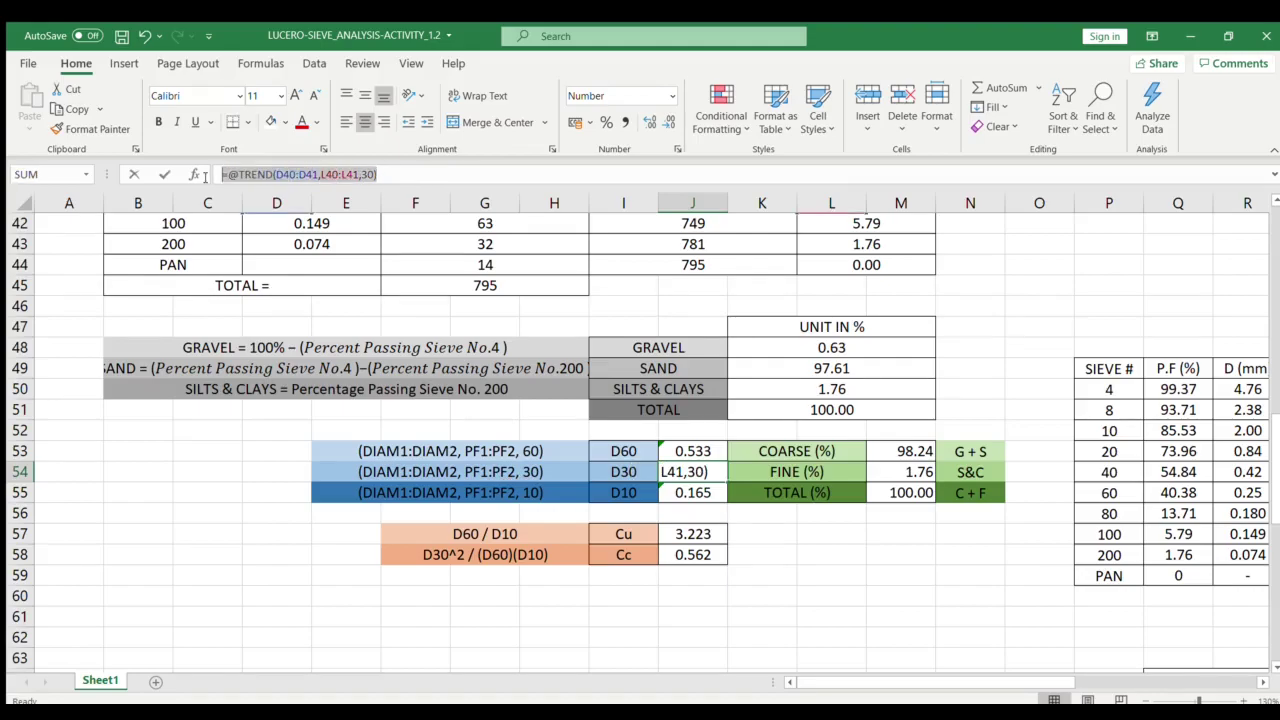
{"action": "key", "text": "Return"}
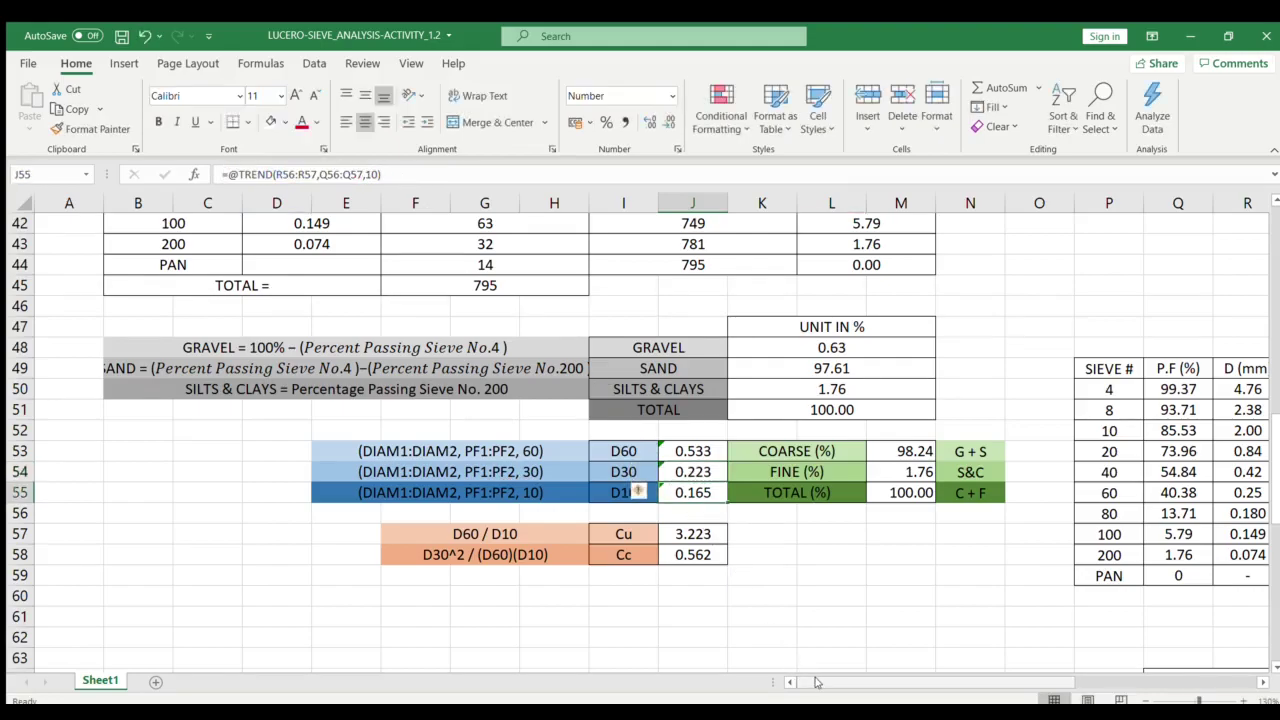
{"action": "left_click_drag", "start_coordinate": [812, 682], "coordinate": [940, 682]}
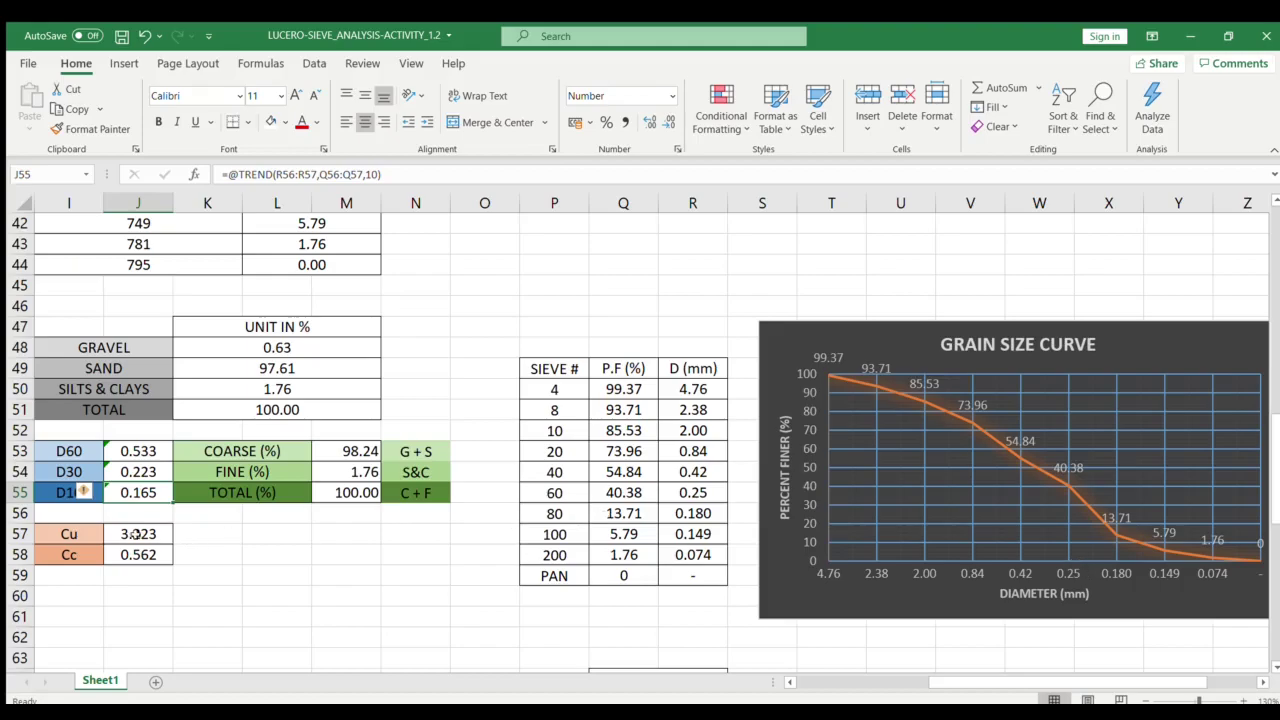
{"action": "scroll", "coordinate": [1004, 668], "scroll_direction": "left", "scroll_amount": 4}
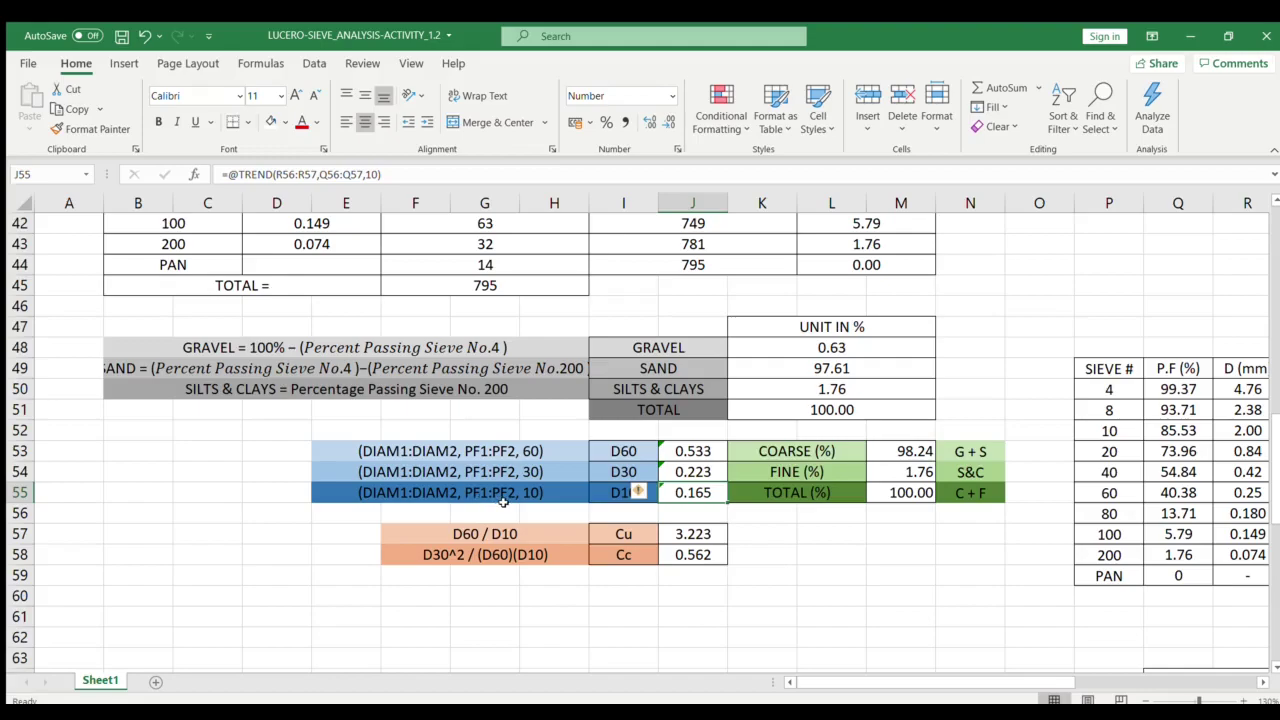
Identify the pairs of percent finer values that bracket 60 for D60 and 30 for D30
{"action": "left_click", "coordinate": [568, 428]}
{"action": "scroll", "coordinate": [567, 429], "scroll_direction": "up", "scroll_amount": 3}
{"action": "scroll", "coordinate": [567, 429], "scroll_direction": "down", "scroll_amount": 2}
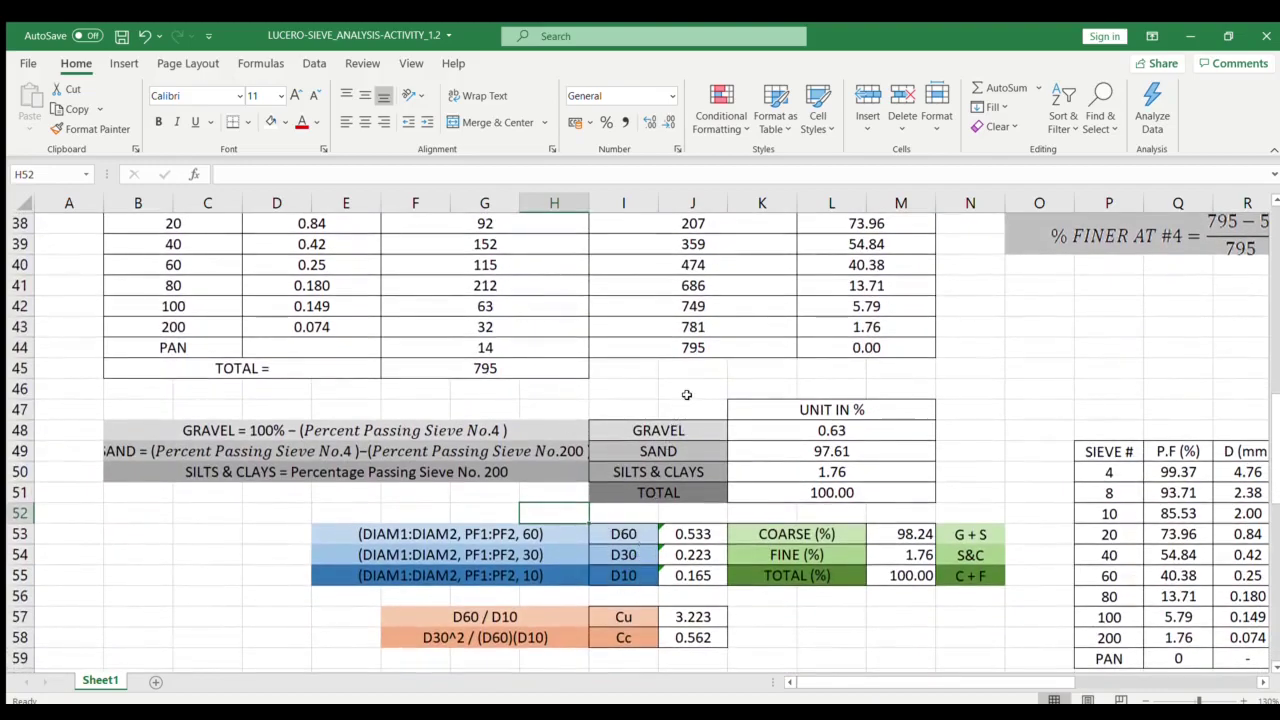
{"action": "scroll", "coordinate": [688, 396], "scroll_direction": "up", "scroll_amount": 2}
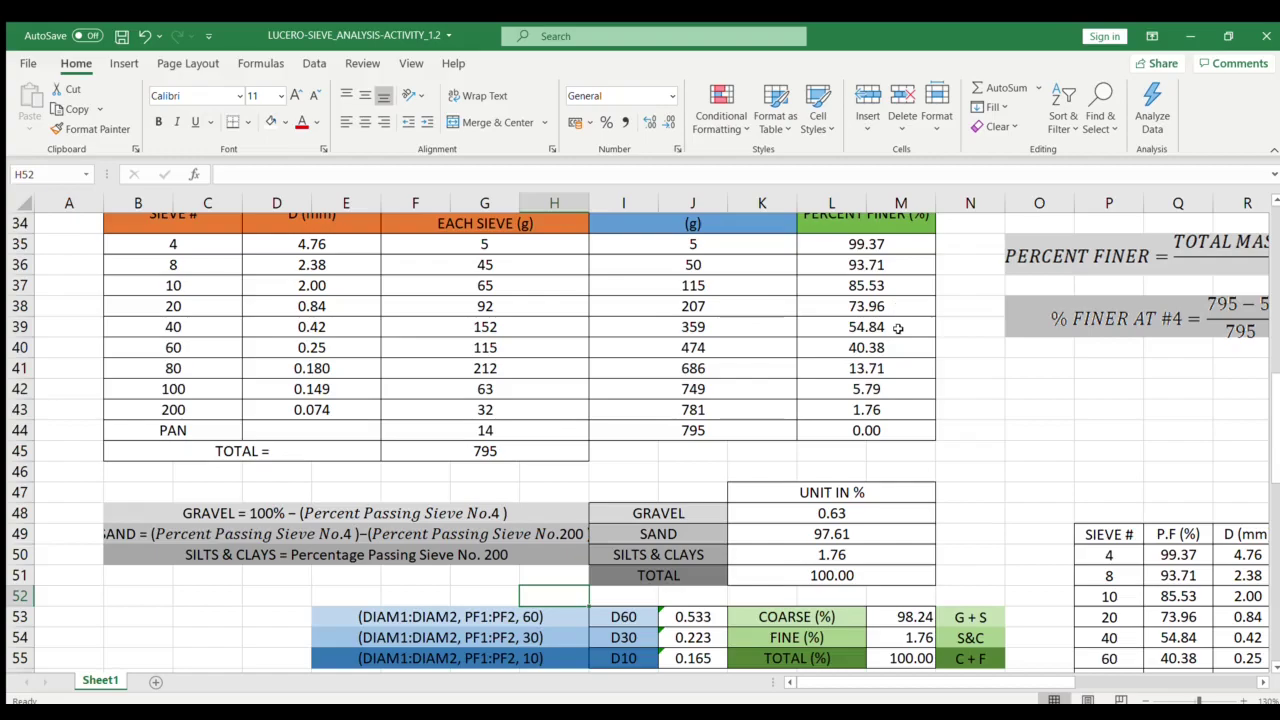
{"action": "left_click_drag", "start_coordinate": [898, 328], "coordinate": [896, 300]}
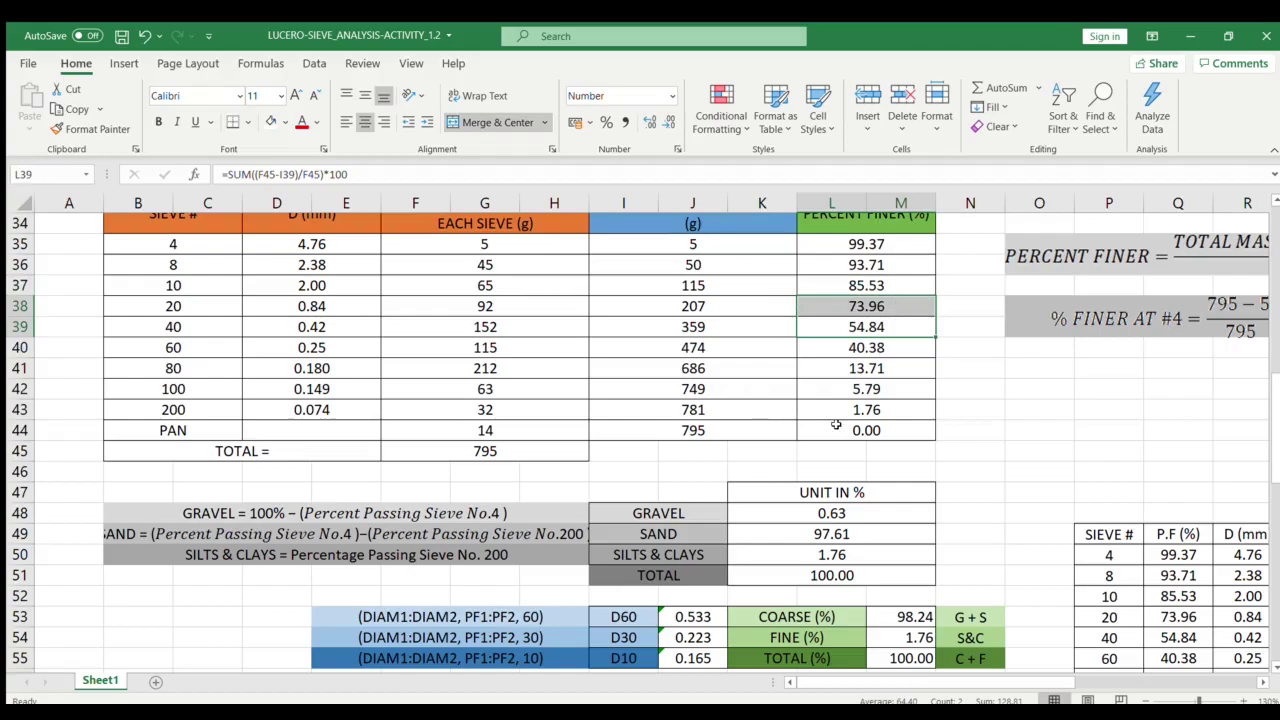
{"action": "left_click", "coordinate": [904, 343]}
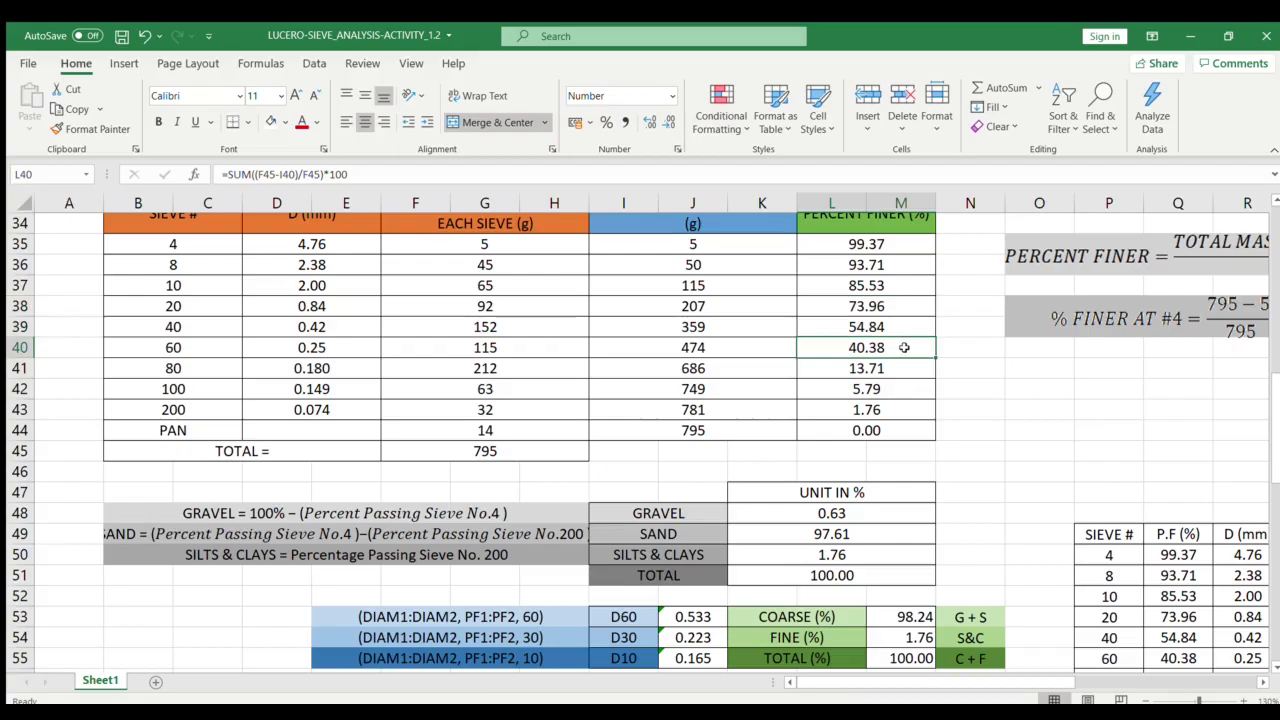
{"action": "left_click", "coordinate": [905, 366]}
{"action": "left_click_drag", "start_coordinate": [905, 366], "coordinate": [906, 349]}
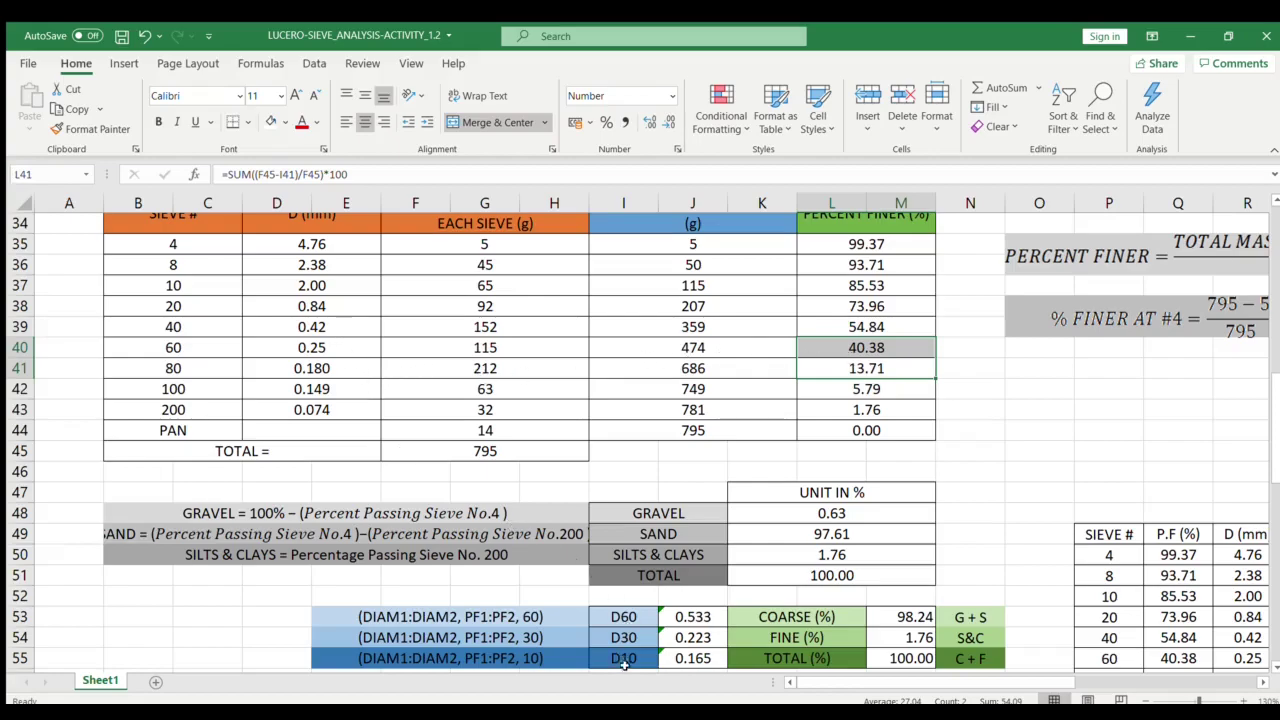
Identify the two percent finer values that bracket 10 for D10 and their matching diameters
{"action": "left_click", "coordinate": [832, 455]}
{"action": "left_click", "coordinate": [890, 368]}
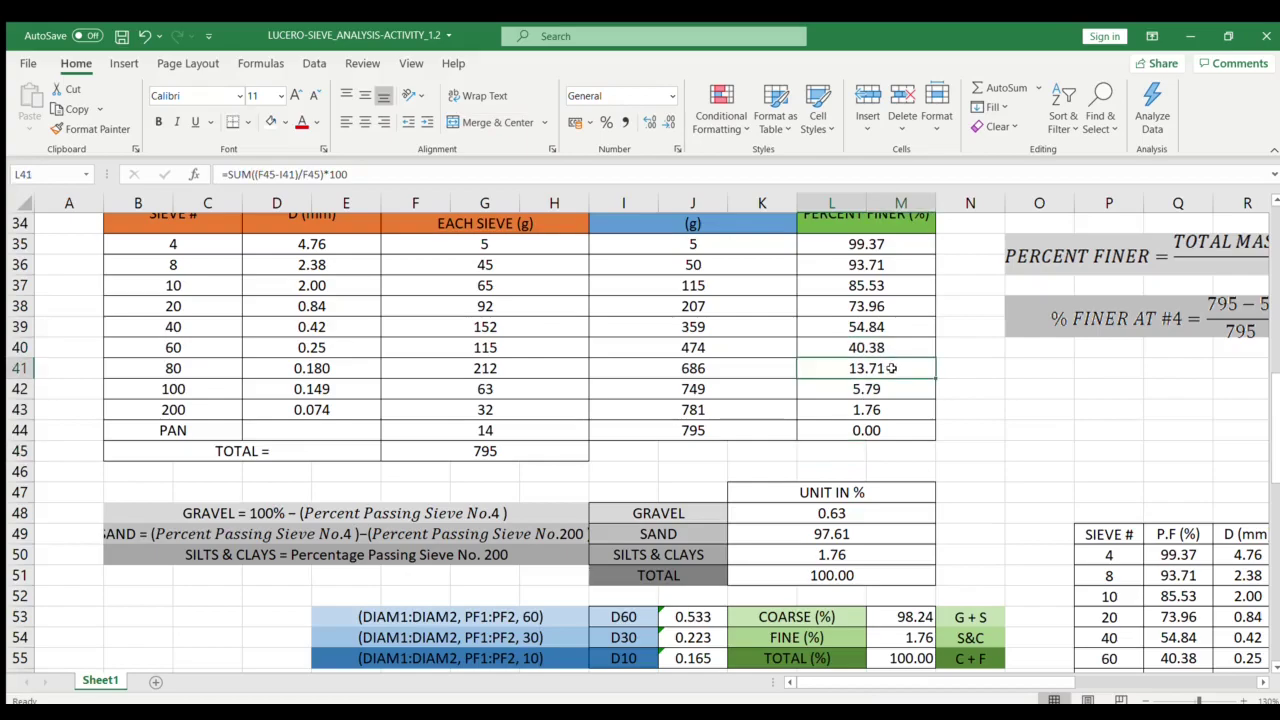
{"action": "left_click", "coordinate": [903, 391]}
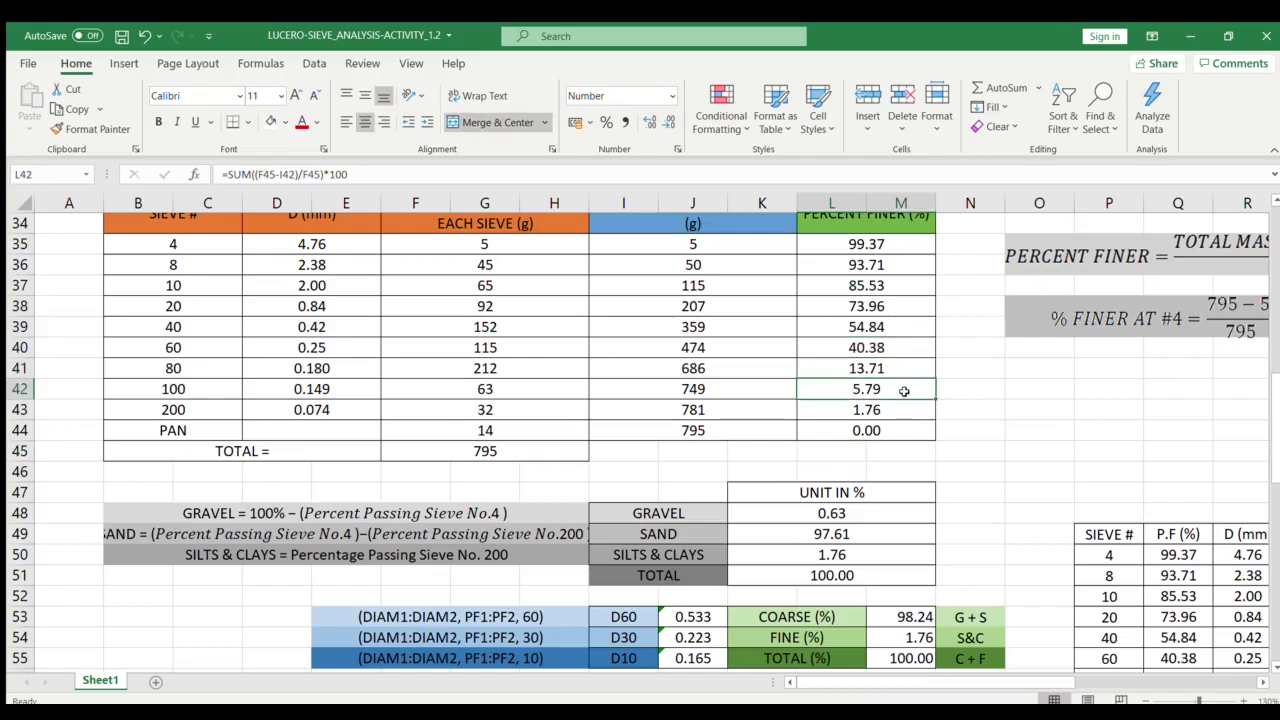
{"action": "left_click_drag", "start_coordinate": [903, 368], "coordinate": [905, 386]}
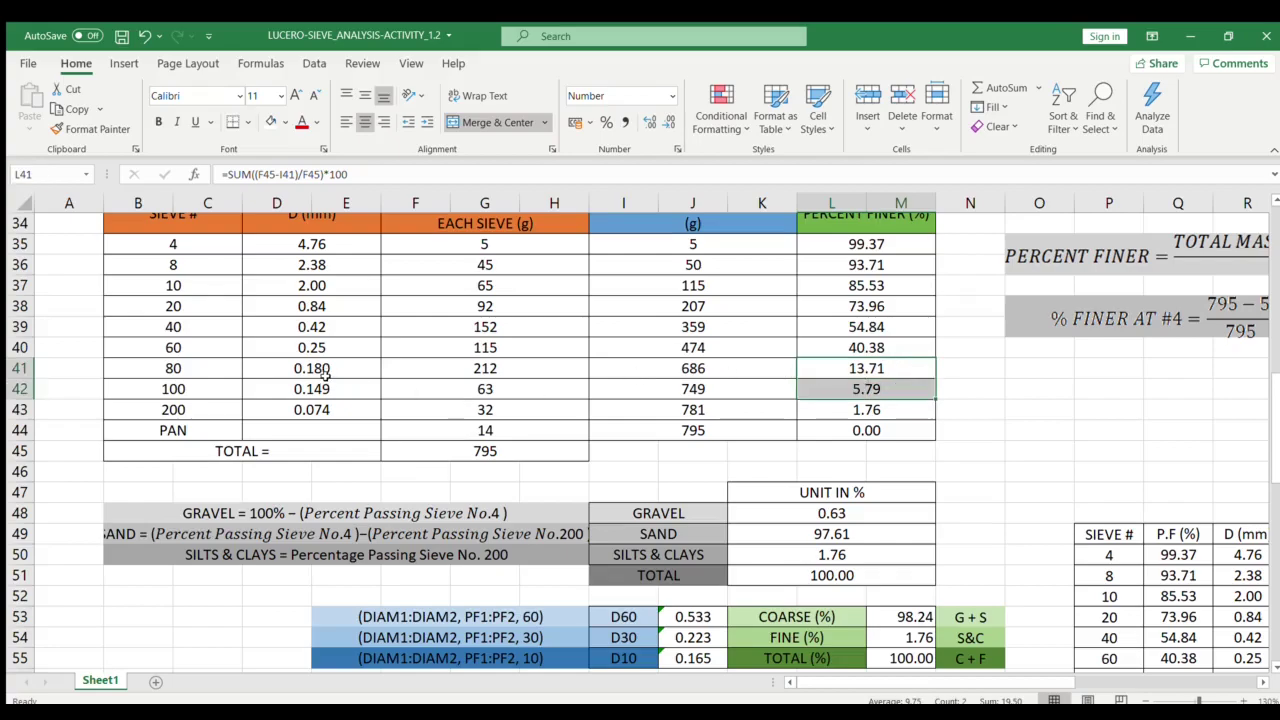
{"action": "left_click_drag", "start_coordinate": [328, 369], "coordinate": [310, 389]}
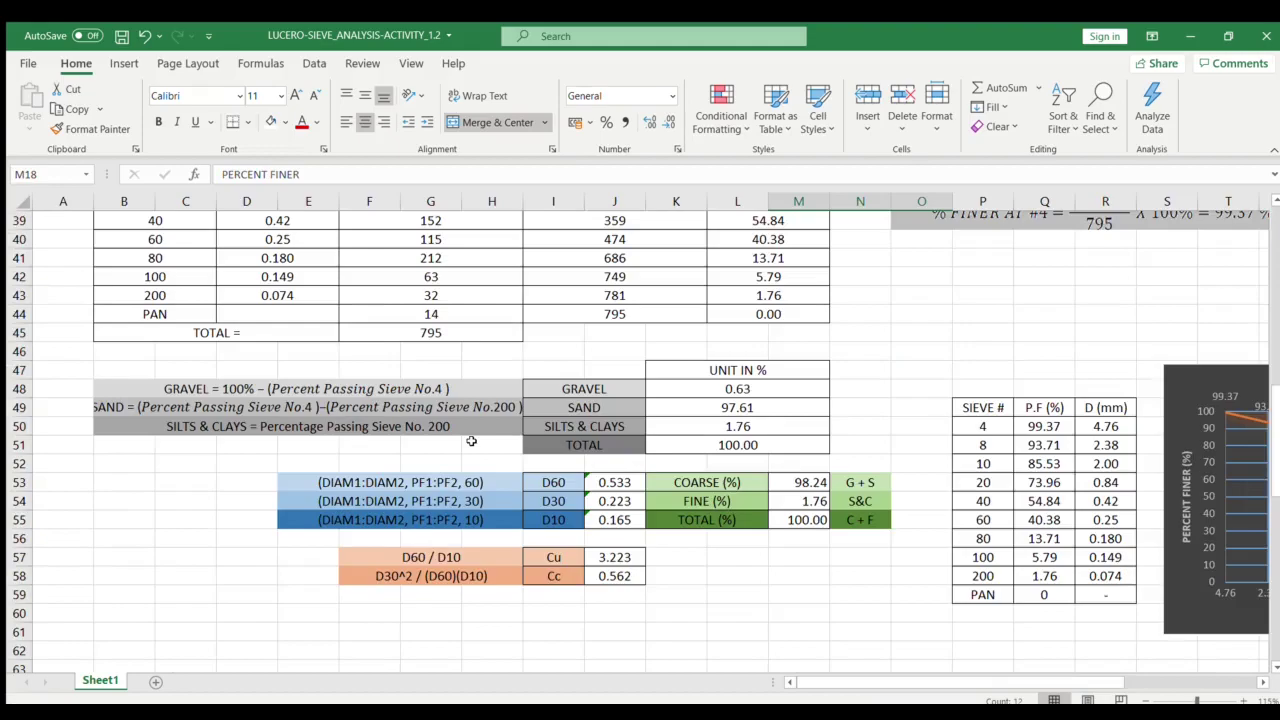
Set the mass of soil retained on sieve 4 to 7 g to test the linked formulas, and undo the change
{"action": "scroll", "coordinate": [467, 440], "scroll_direction": "up", "scroll_amount": 3}
{"action": "scroll", "coordinate": [460, 432], "scroll_direction": "down", "scroll_amount": 3}
{"action": "scroll", "coordinate": [390, 380], "scroll_direction": "up", "scroll_amount": 3}
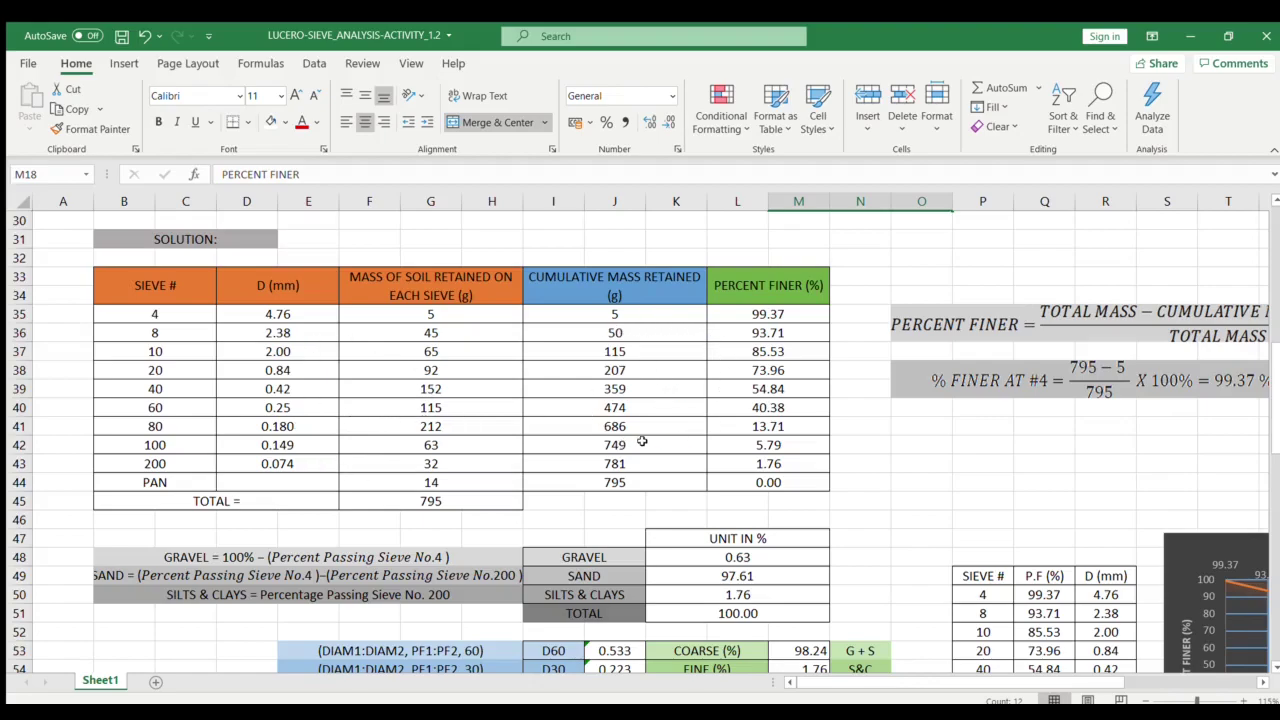
{"action": "scroll", "coordinate": [642, 440], "scroll_direction": "down", "scroll_amount": 1}
{"action": "scroll", "coordinate": [630, 530], "scroll_direction": "down", "scroll_amount": 1}
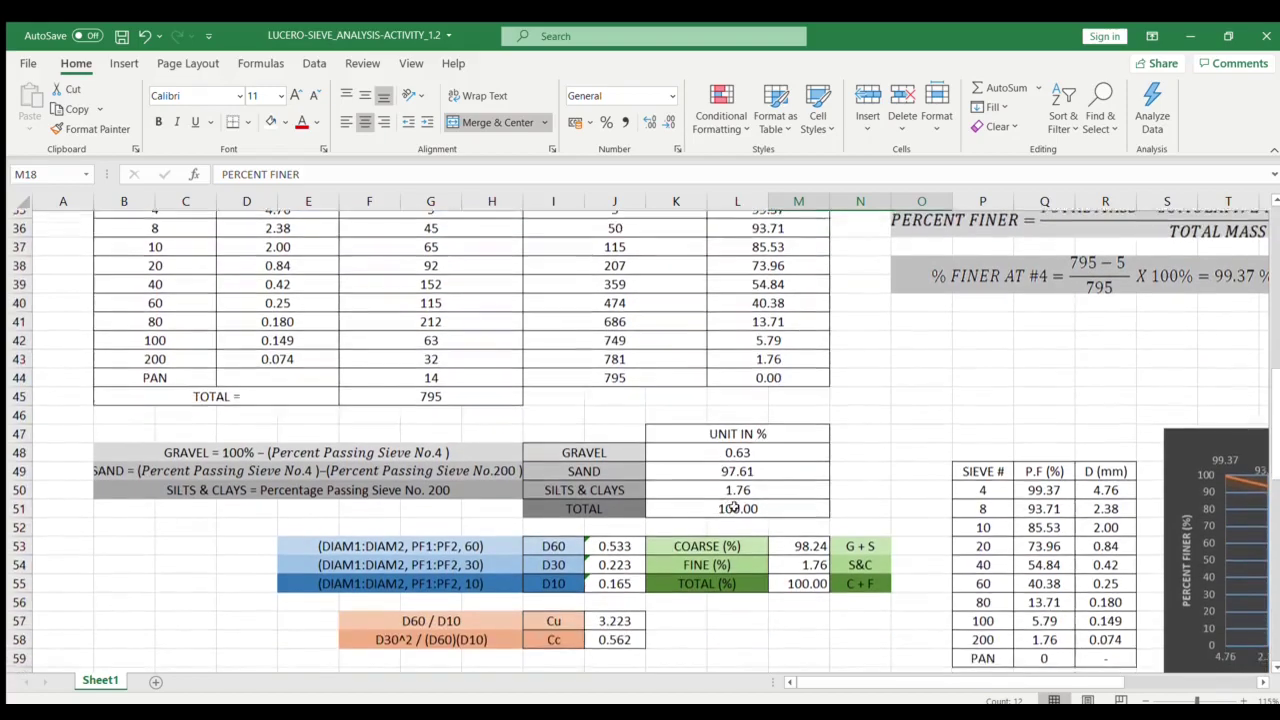
{"action": "scroll", "coordinate": [551, 518], "scroll_direction": "up", "scroll_amount": 2}
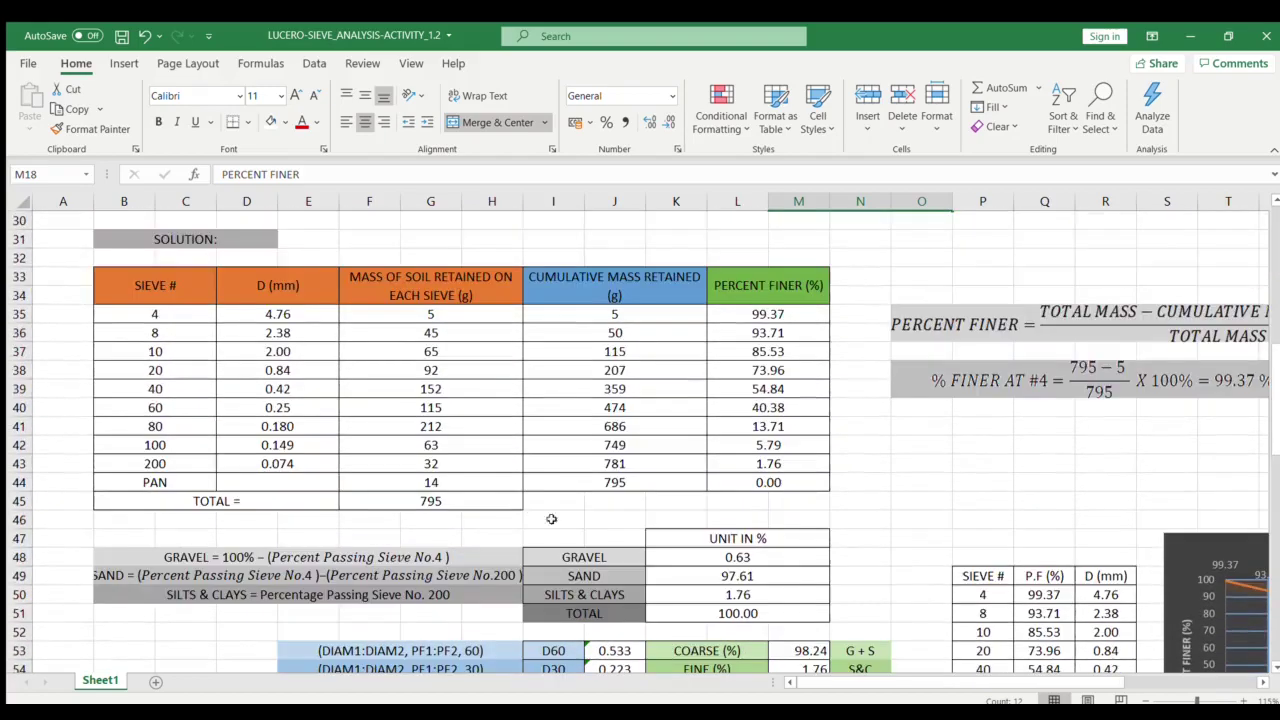
{"action": "left_click", "coordinate": [465, 318]}
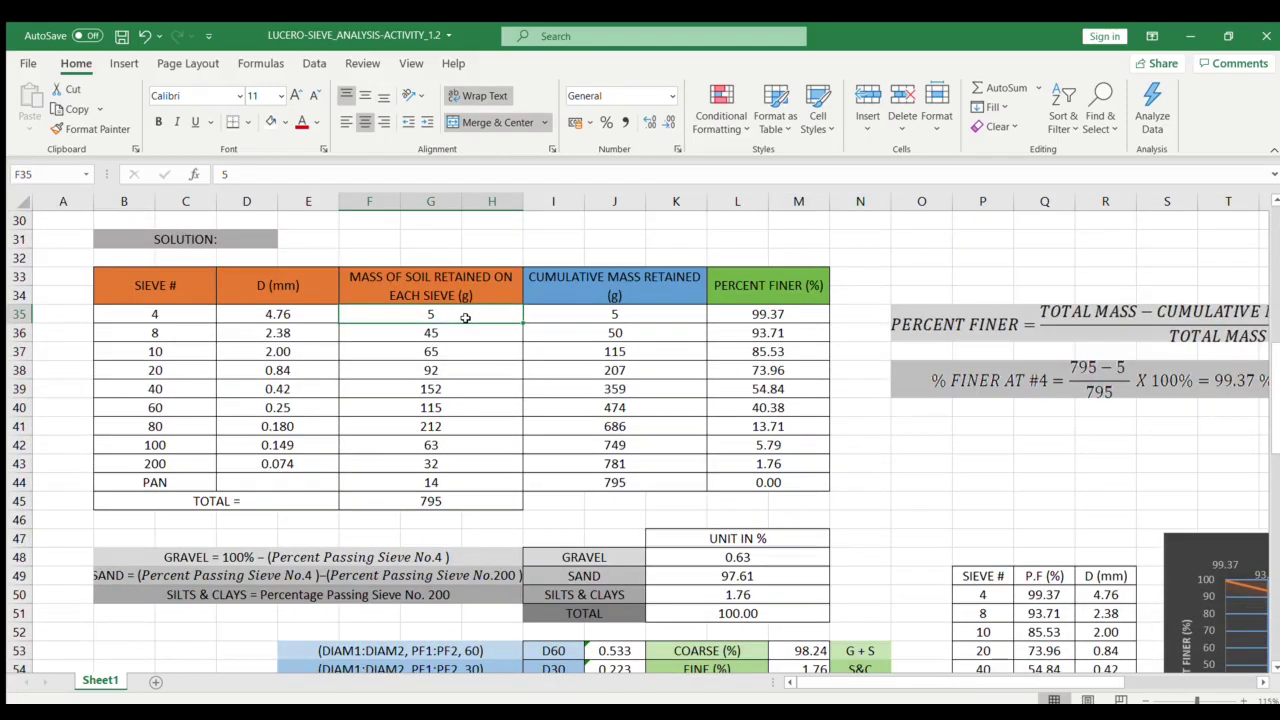
{"action": "type", "text": "7"}
{"action": "key", "text": "Return"}
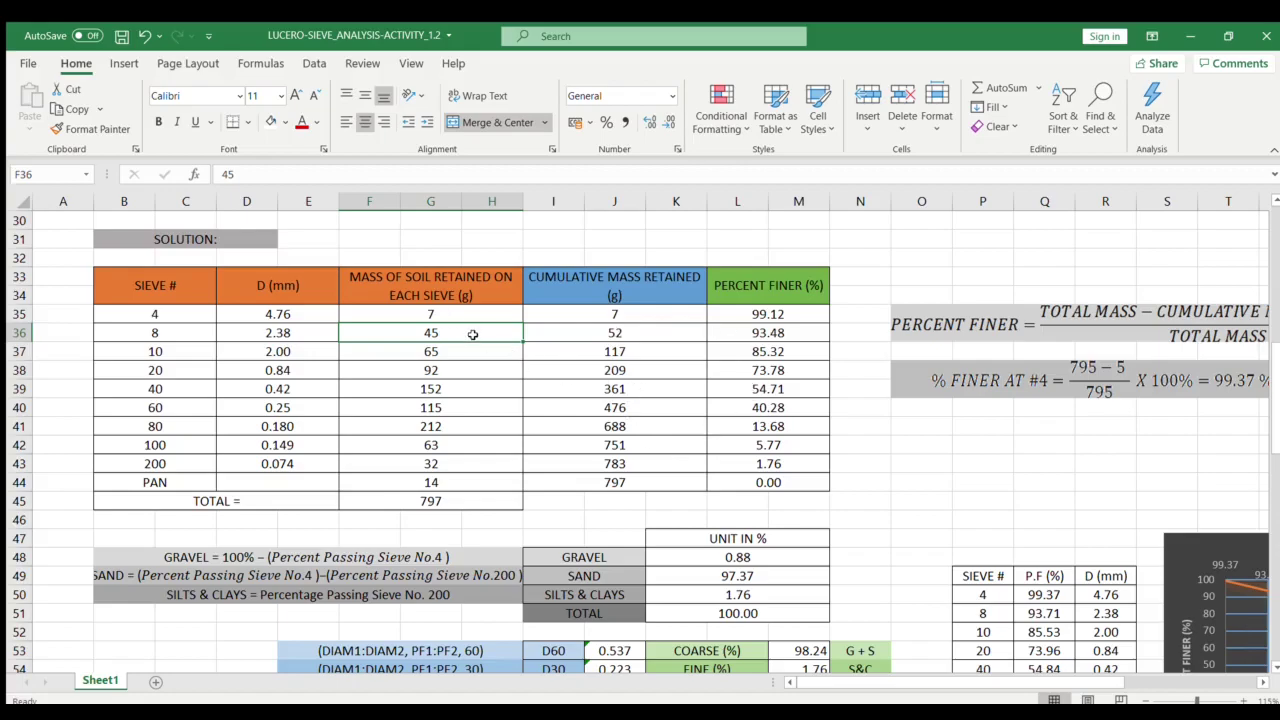
{"action": "key", "text": "ctrl+z"}
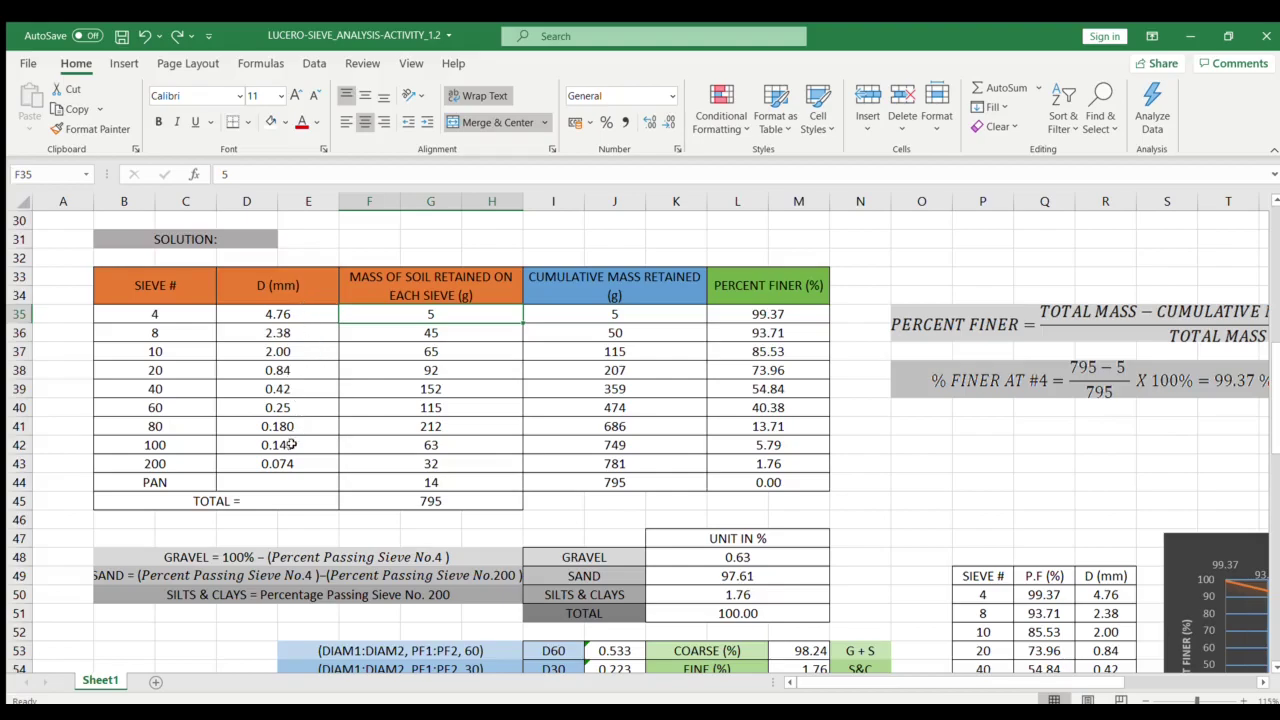
Check the formulas in several cumulative mass retained and percent finer cells of the solution table
{"action": "left_click", "coordinate": [677, 316]}
{"action": "left_click", "coordinate": [680, 350]}
{"action": "left_click", "coordinate": [651, 405]}
{"action": "left_click", "coordinate": [776, 389]}
{"action": "left_click", "coordinate": [786, 315]}
{"action": "left_click", "coordinate": [795, 487]}
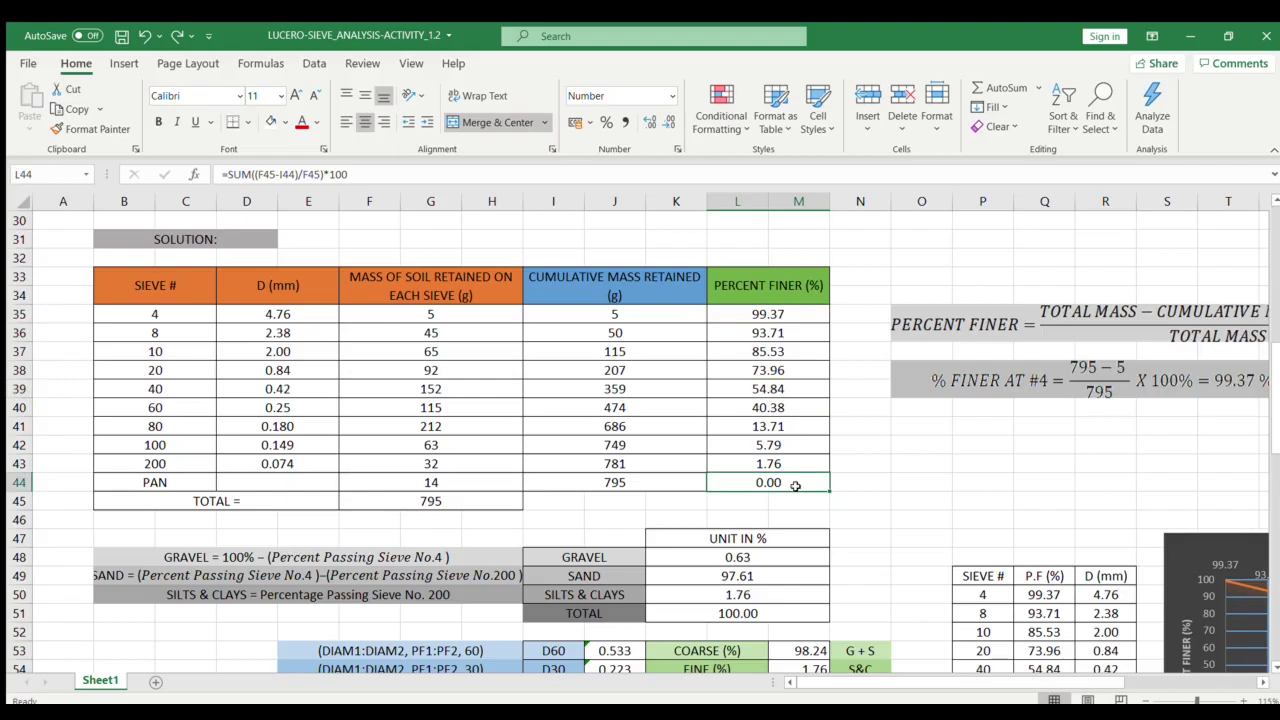
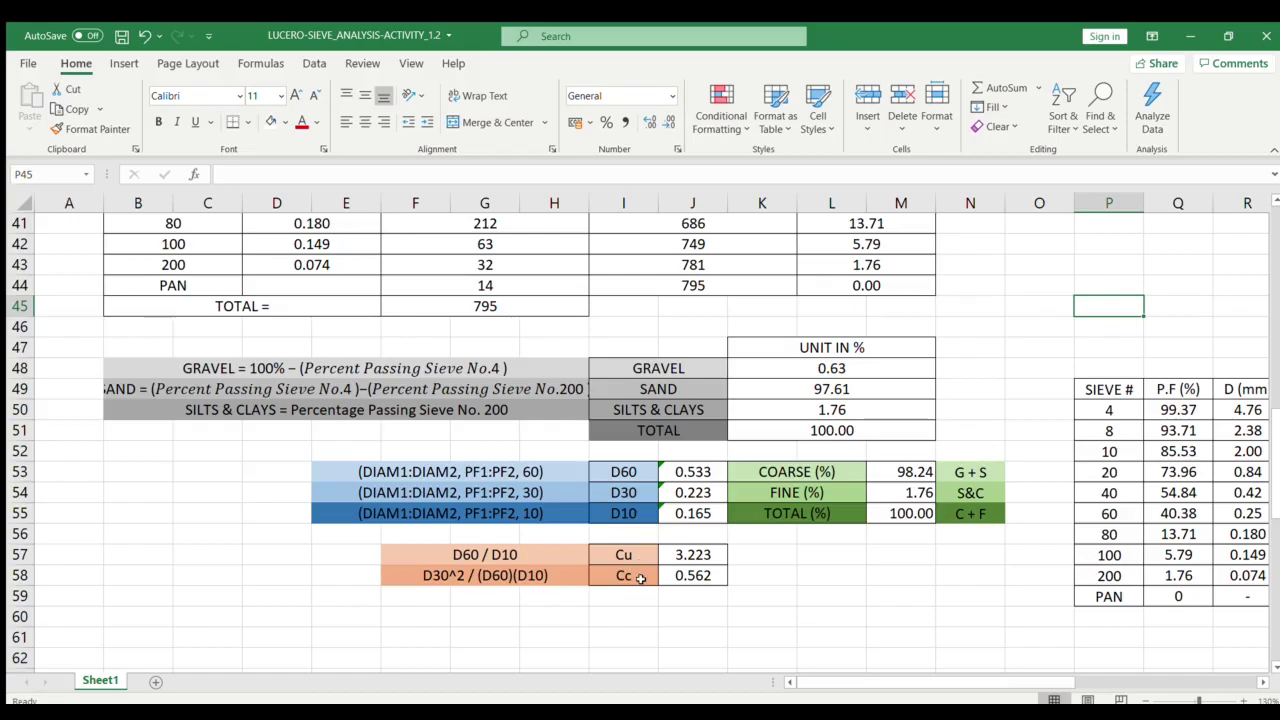
Review the written Cu and Cc expressions and inspect the SUM formula that divides D60 by D10 for Cu
{"action": "left_click", "coordinate": [641, 577]}
{"action": "left_click", "coordinate": [548, 547]}
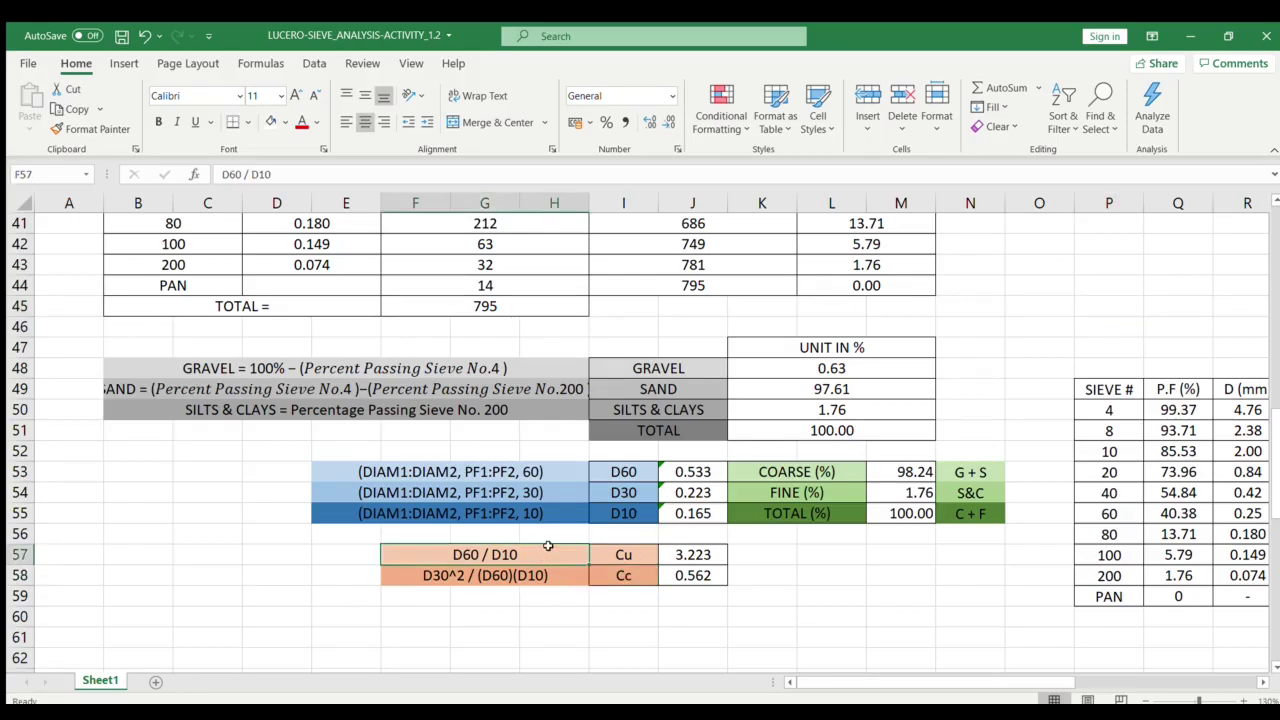
{"action": "left_click", "coordinate": [550, 572]}
{"action": "left_click", "coordinate": [633, 557]}
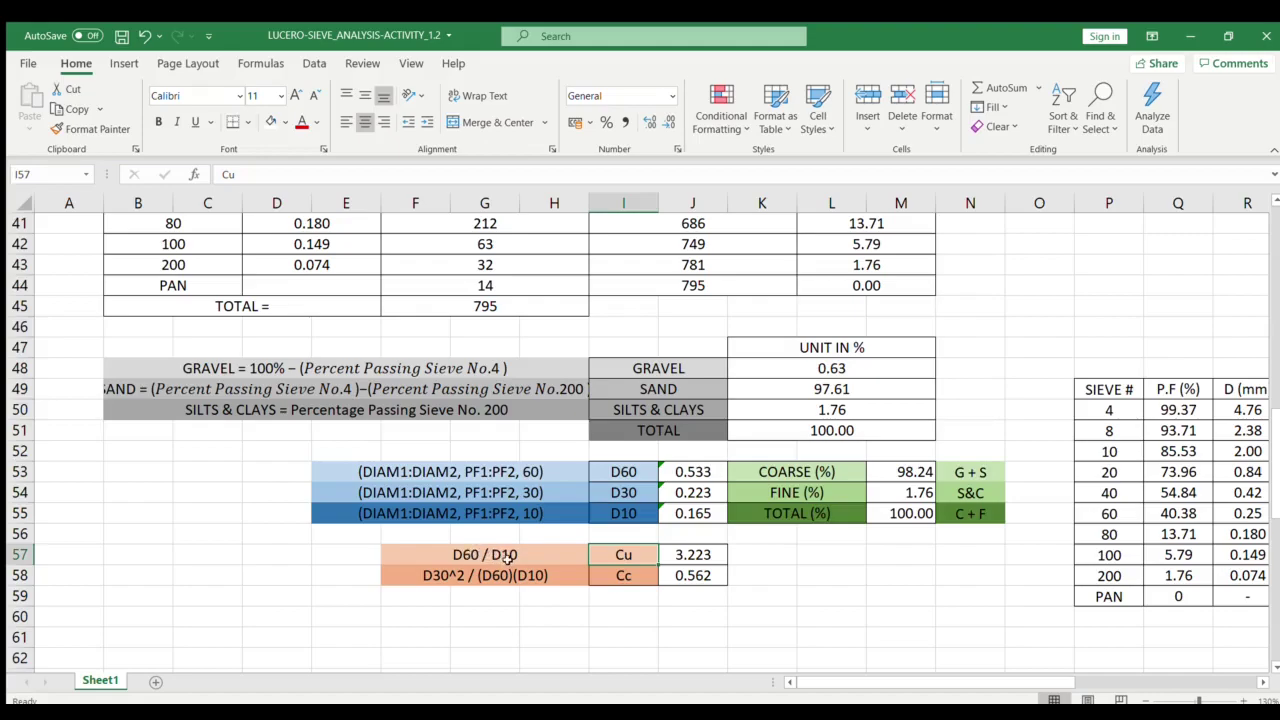
{"action": "left_click", "coordinate": [680, 560]}
{"action": "left_click_drag", "start_coordinate": [311, 172], "coordinate": [205, 175]}
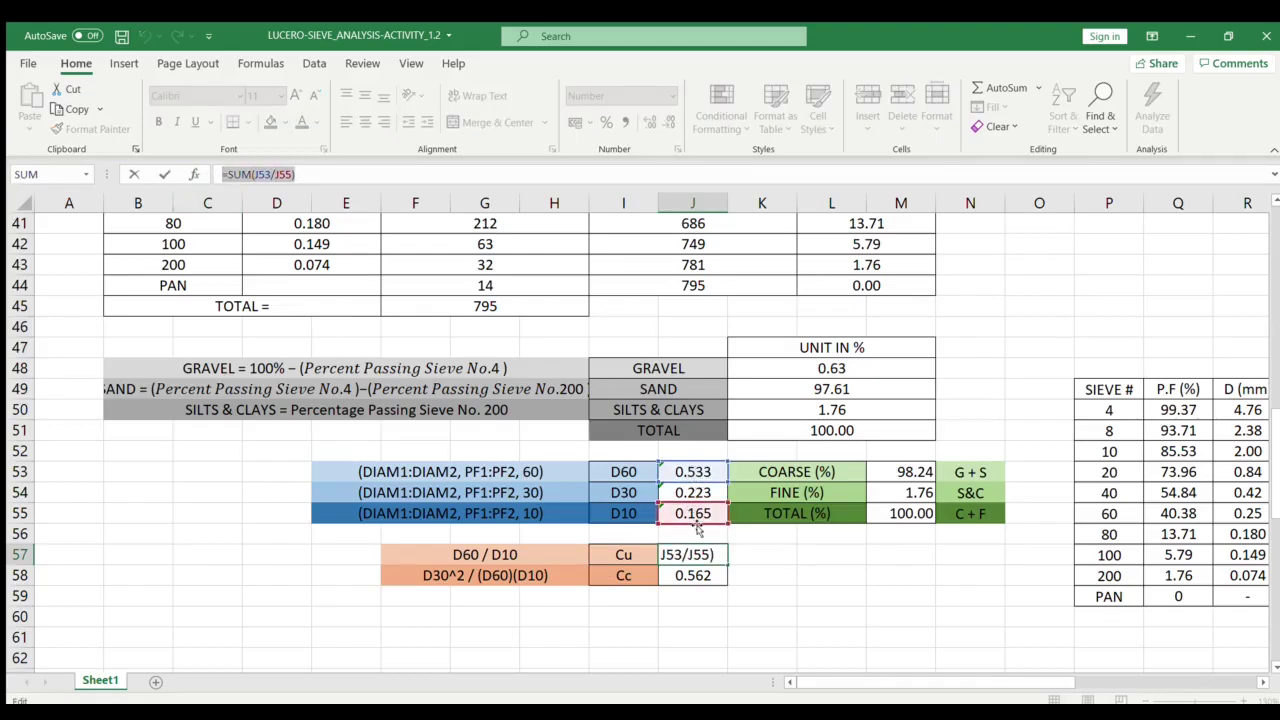
{"action": "key", "text": "Return"}
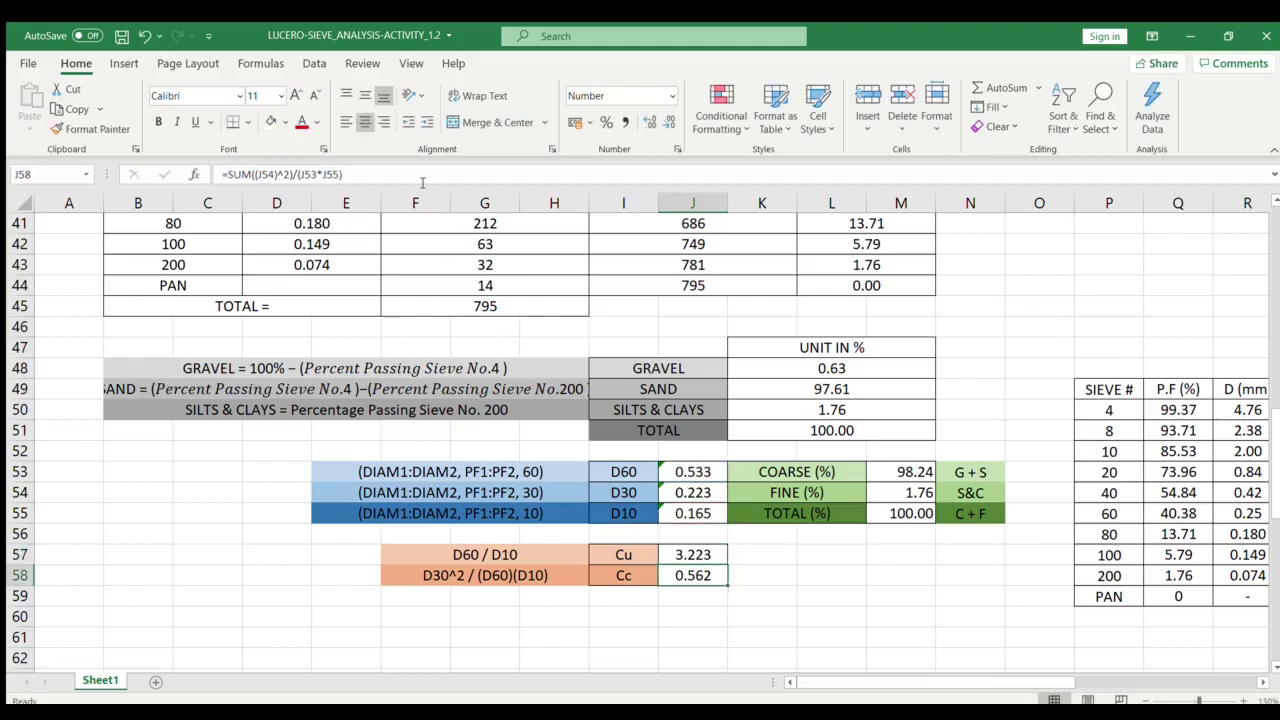
{"action": "left_click", "coordinate": [693, 554]}
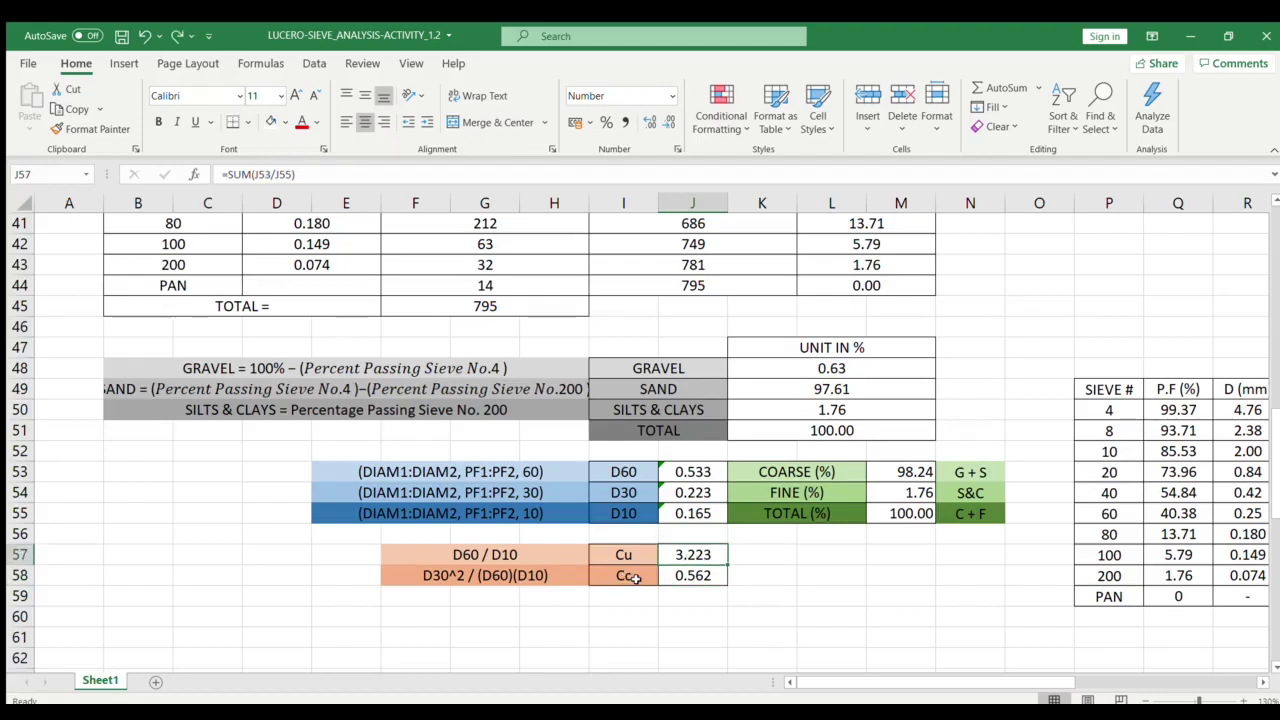
Review the Cc expression and inspect the SUM formula that divides D30 squared by the product of D60 and D10
{"action": "left_click", "coordinate": [634, 578]}
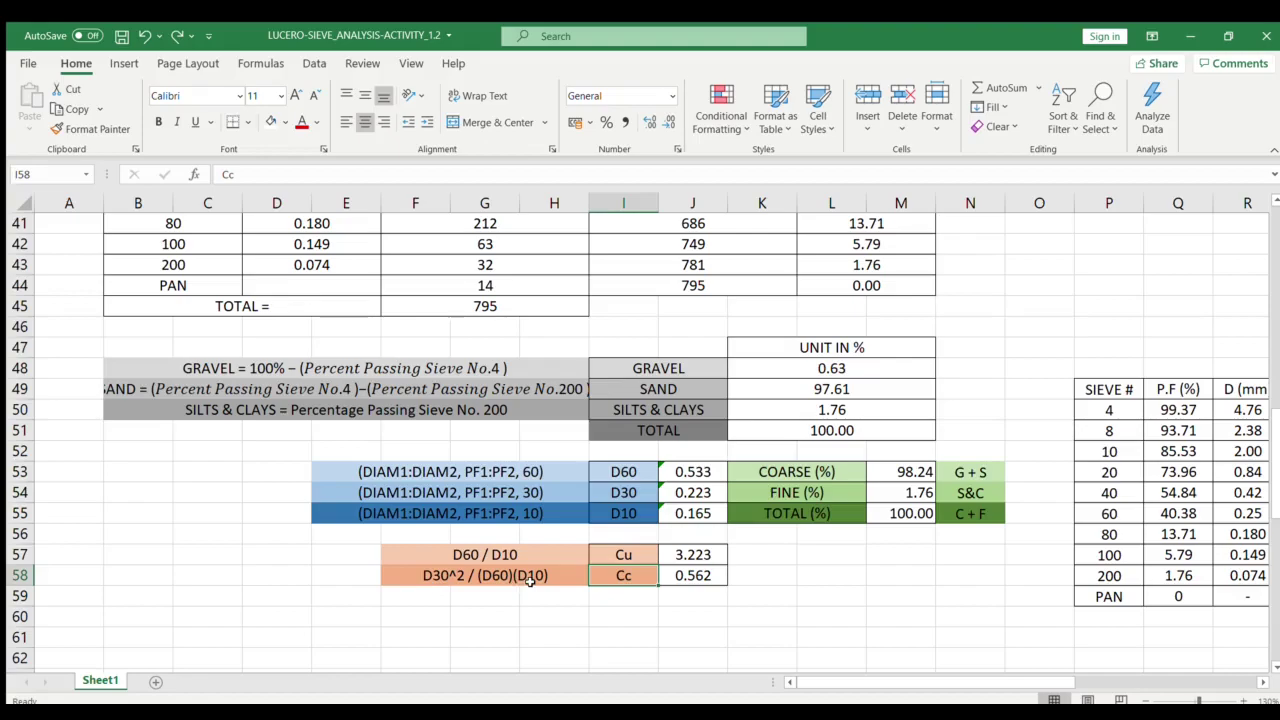
{"action": "key", "text": "Right"}
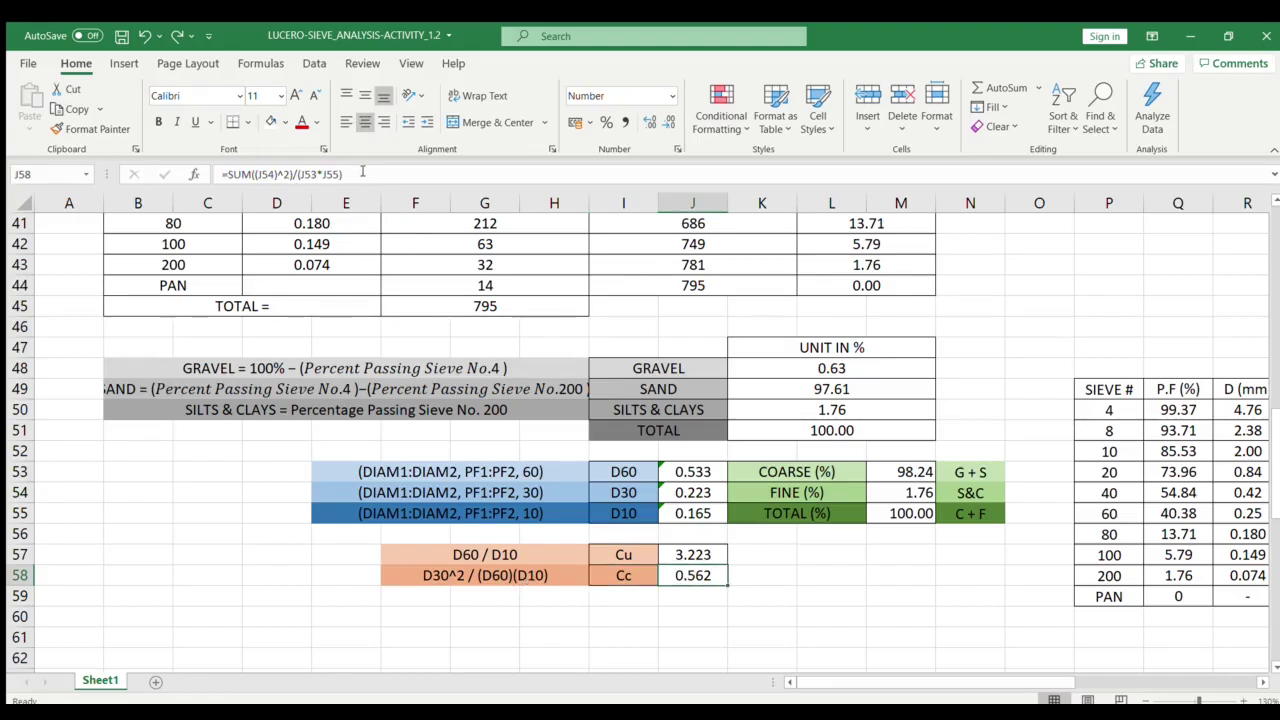
{"action": "left_click_drag", "start_coordinate": [343, 174], "coordinate": [198, 174]}
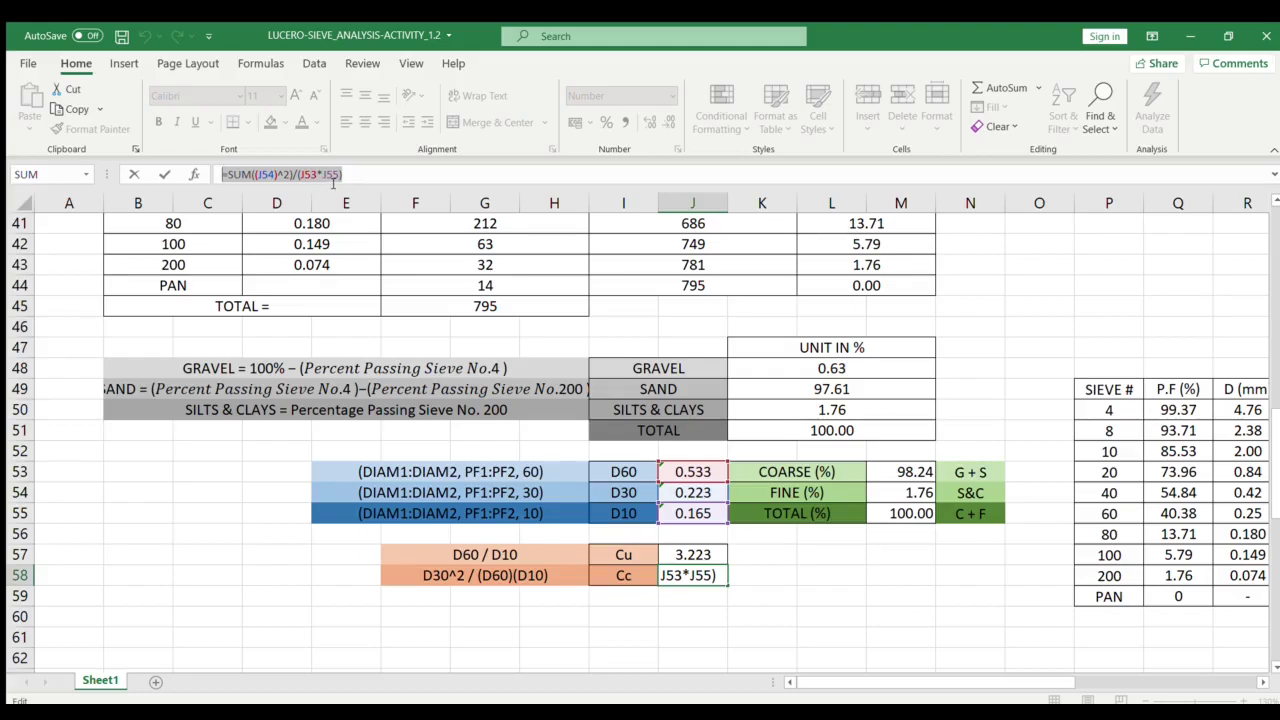
{"action": "left_click", "coordinate": [365, 179]}
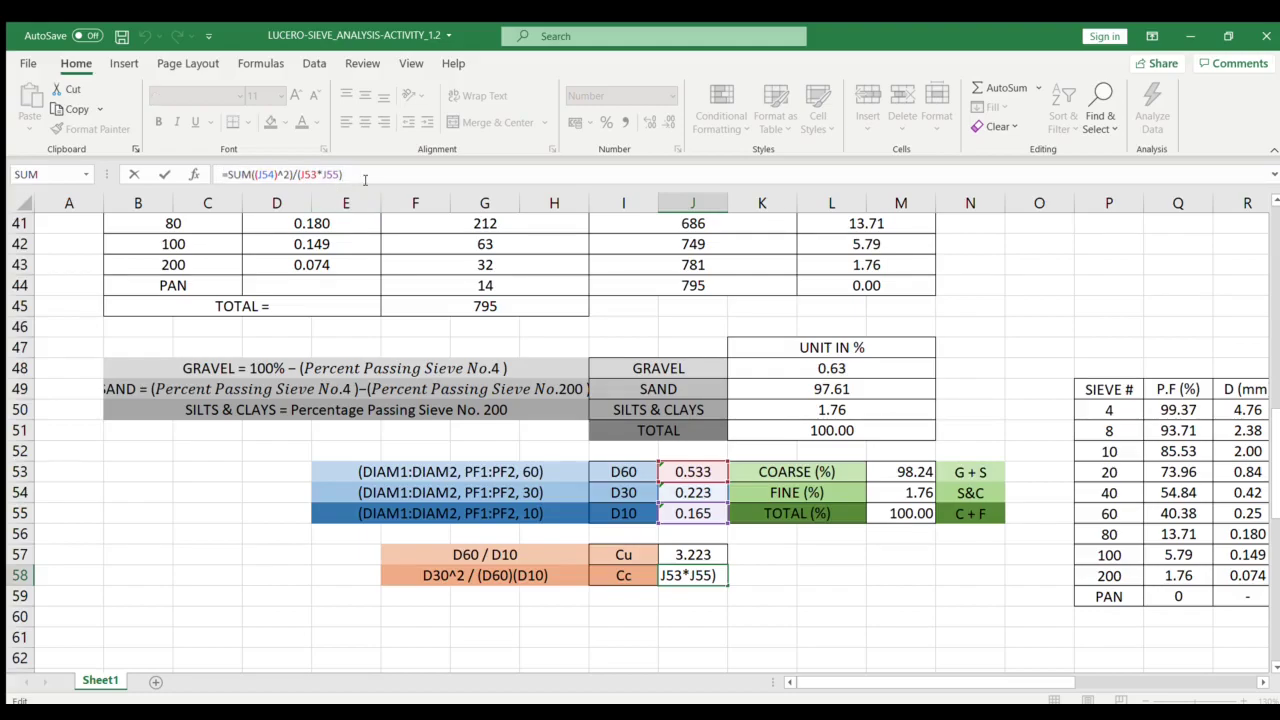
{"action": "key", "text": "Return"}
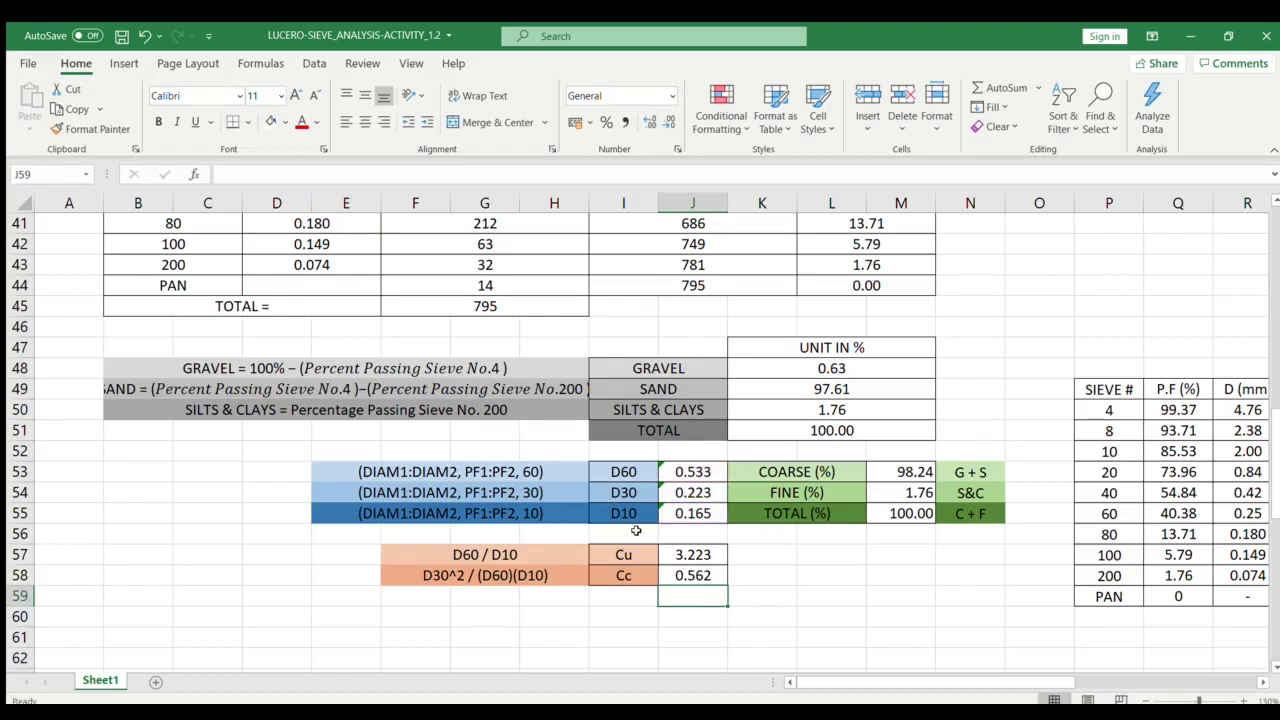
{"action": "left_click", "coordinate": [1039, 492]}
Go through the list of required results from percent finer, Cu and Cc down to the grain size curve
{"action": "scroll", "coordinate": [767, 516], "scroll_direction": "up", "scroll_amount": 8}
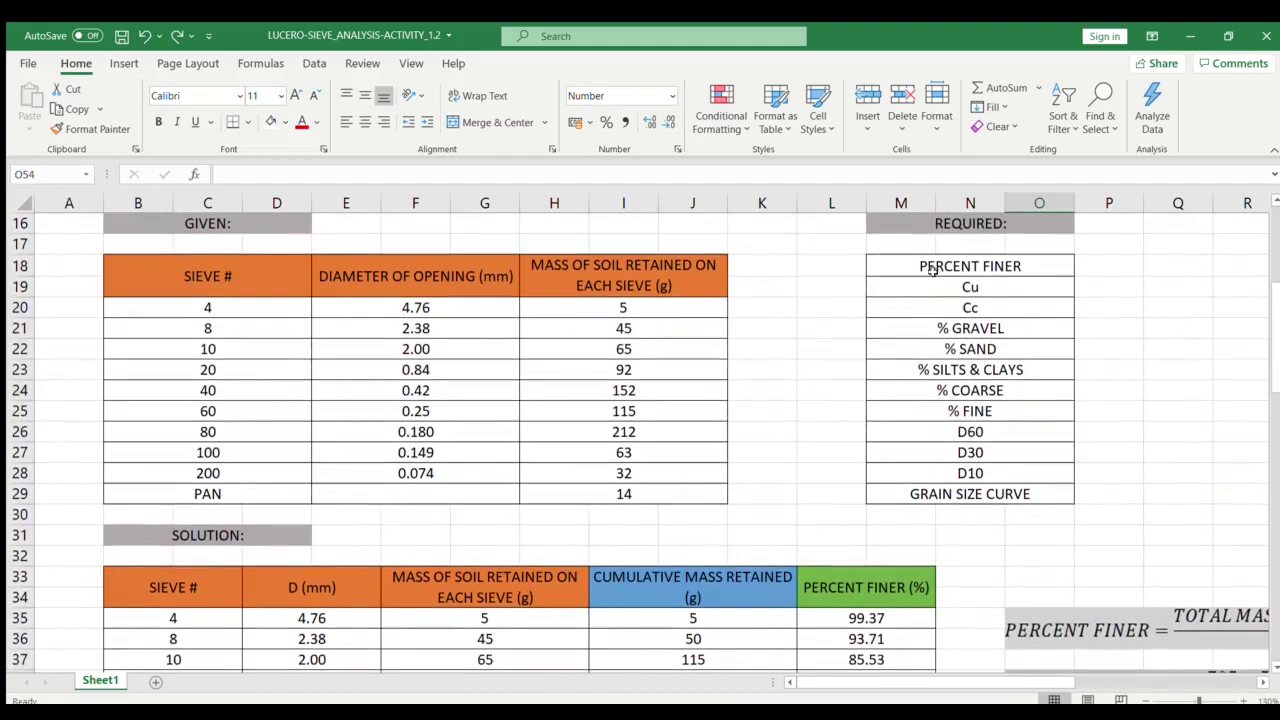
{"action": "left_click", "coordinate": [893, 267]}
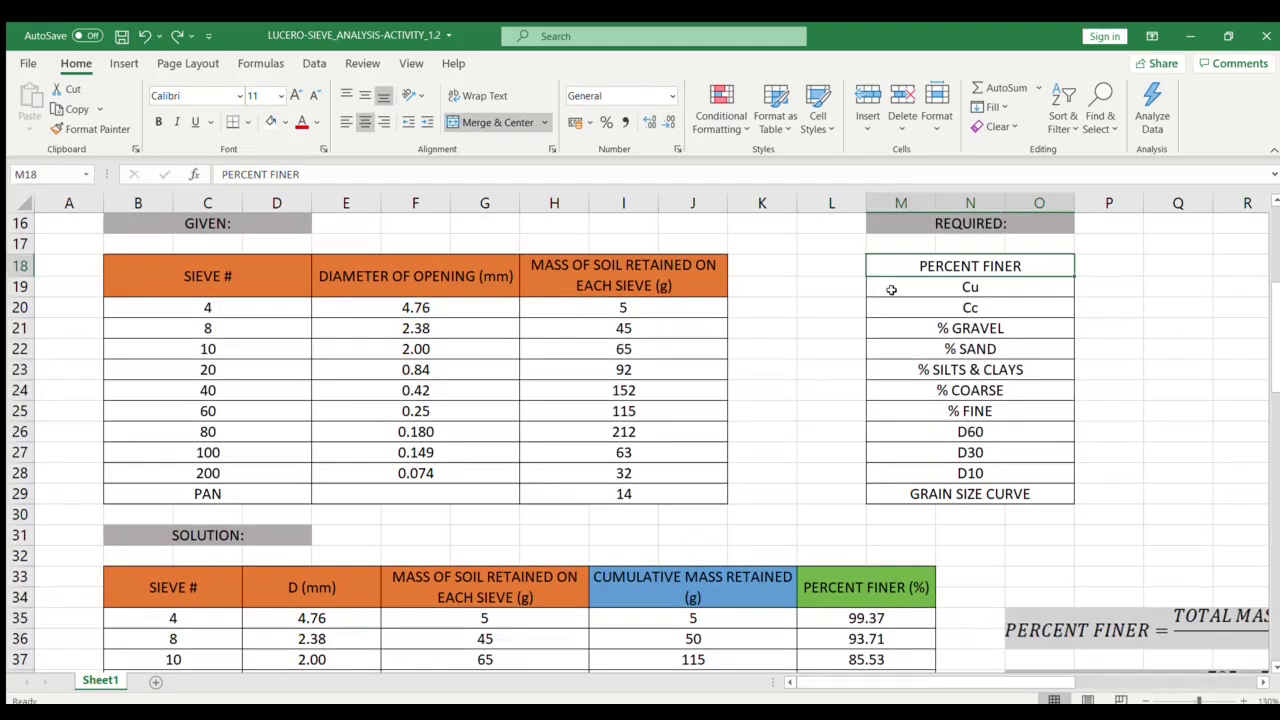
{"action": "left_click", "coordinate": [891, 289]}
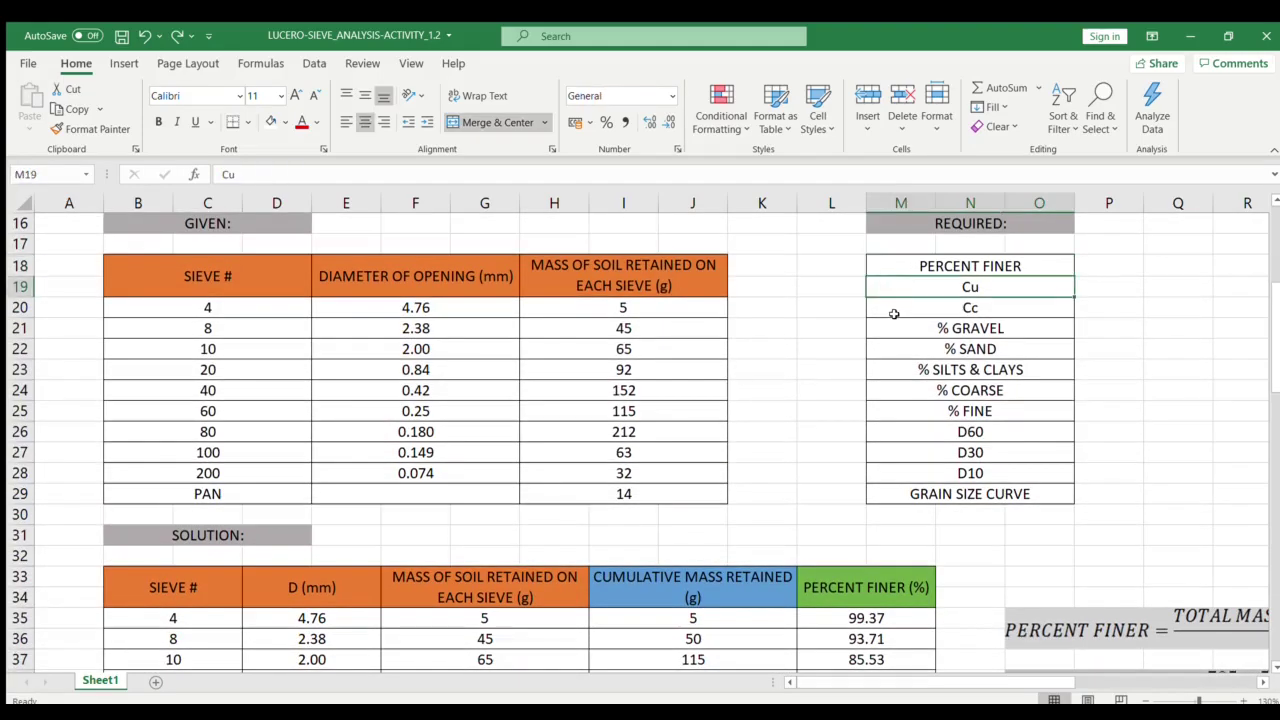
{"action": "left_click", "coordinate": [895, 314]}
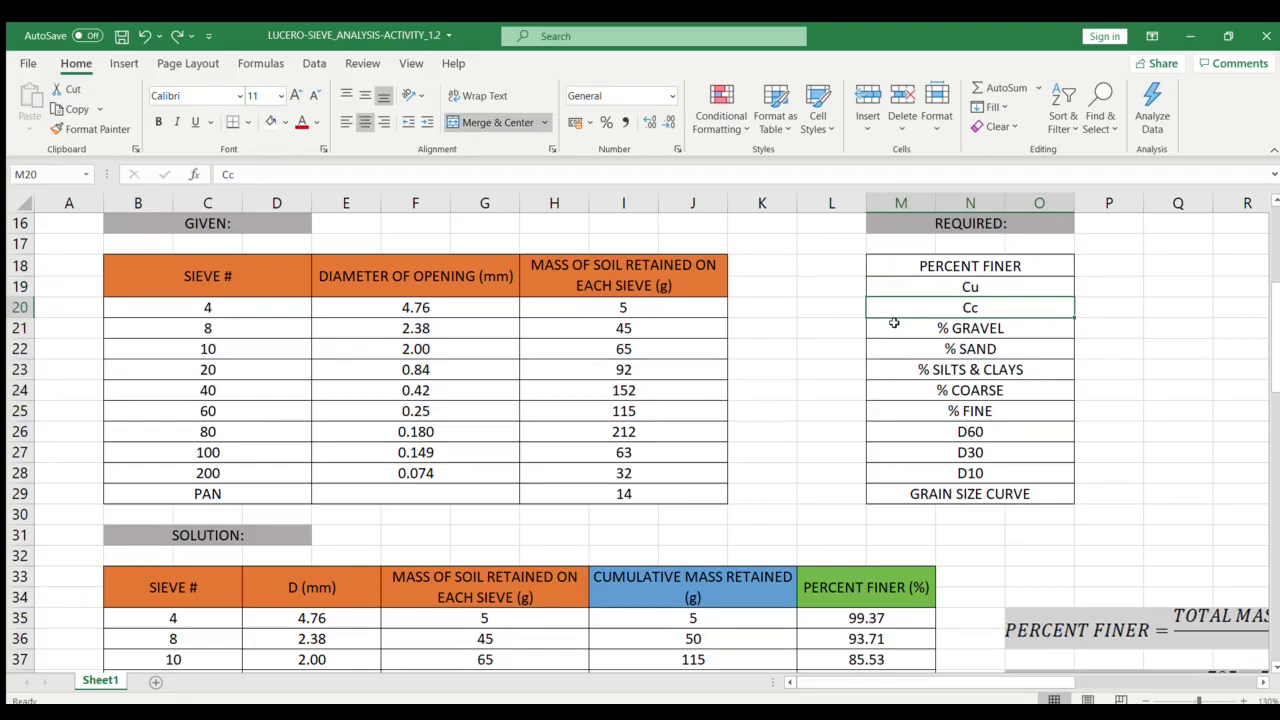
{"action": "left_click", "coordinate": [894, 328]}
{"action": "left_click", "coordinate": [895, 348]}
{"action": "left_click", "coordinate": [898, 368]}
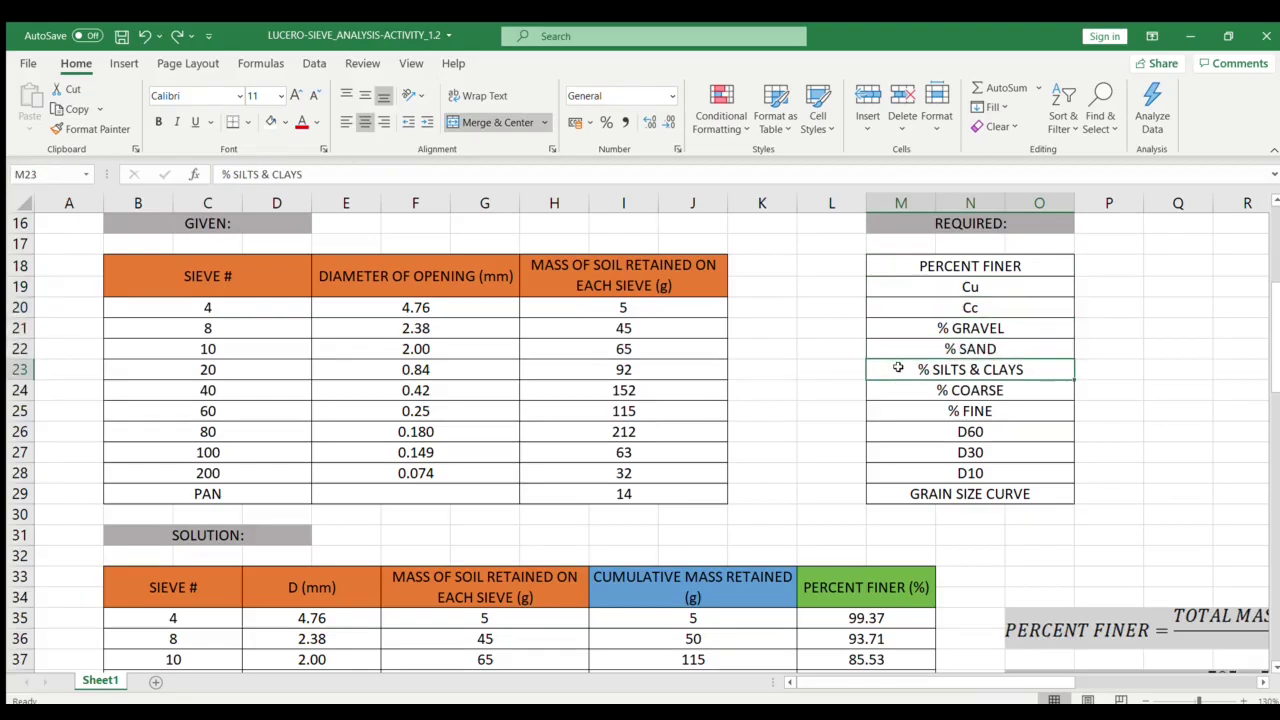
{"action": "left_click", "coordinate": [896, 396]}
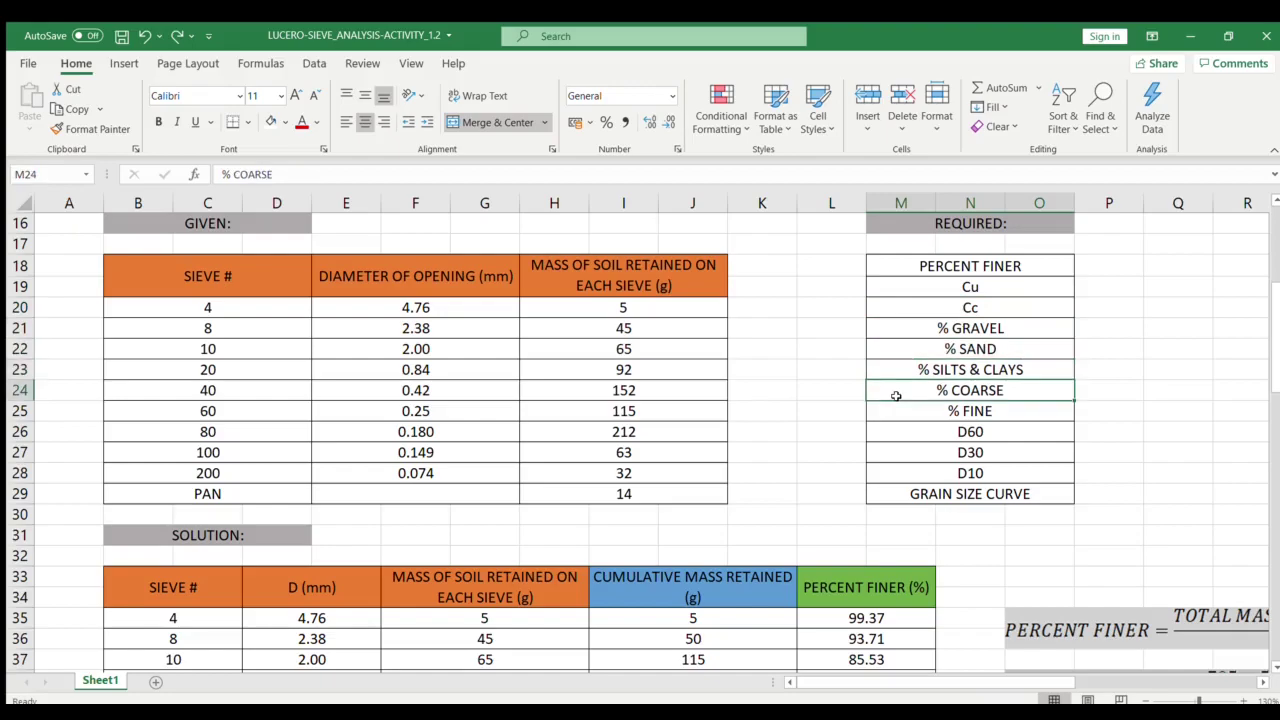
{"action": "double_click", "coordinate": [887, 429]}
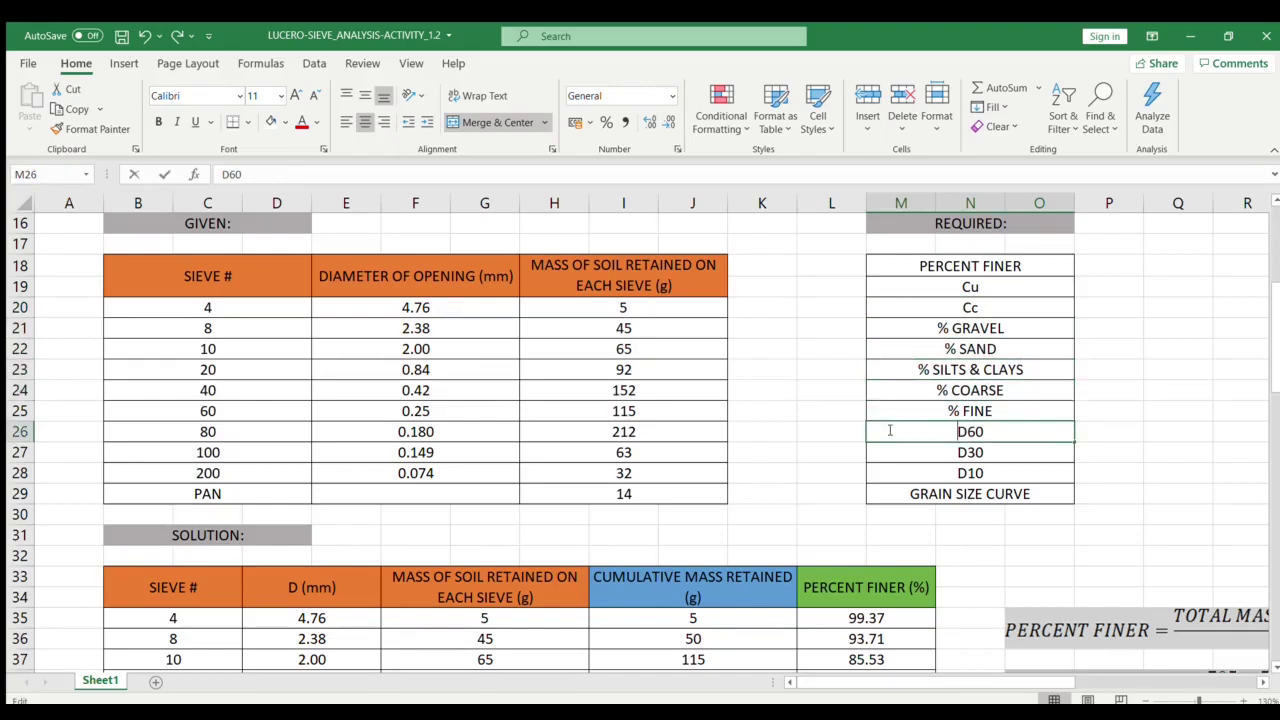
{"action": "left_click", "coordinate": [890, 456]}
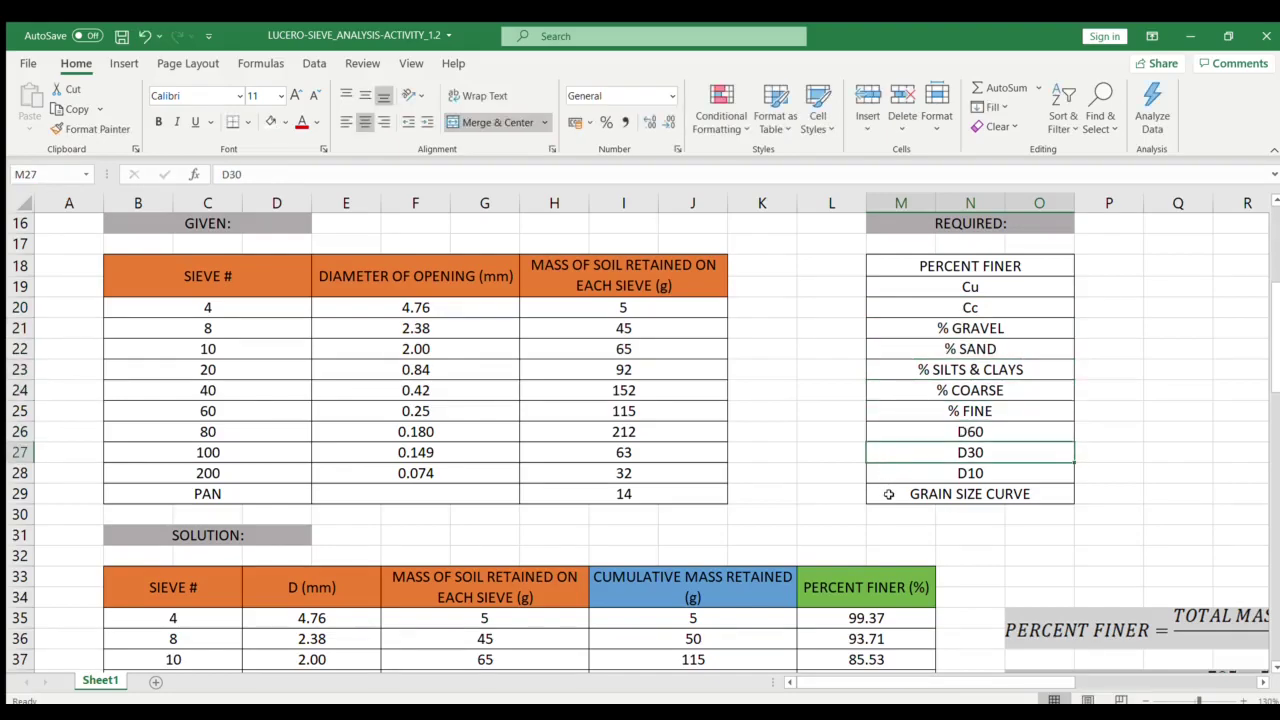
{"action": "left_click", "coordinate": [888, 494]}
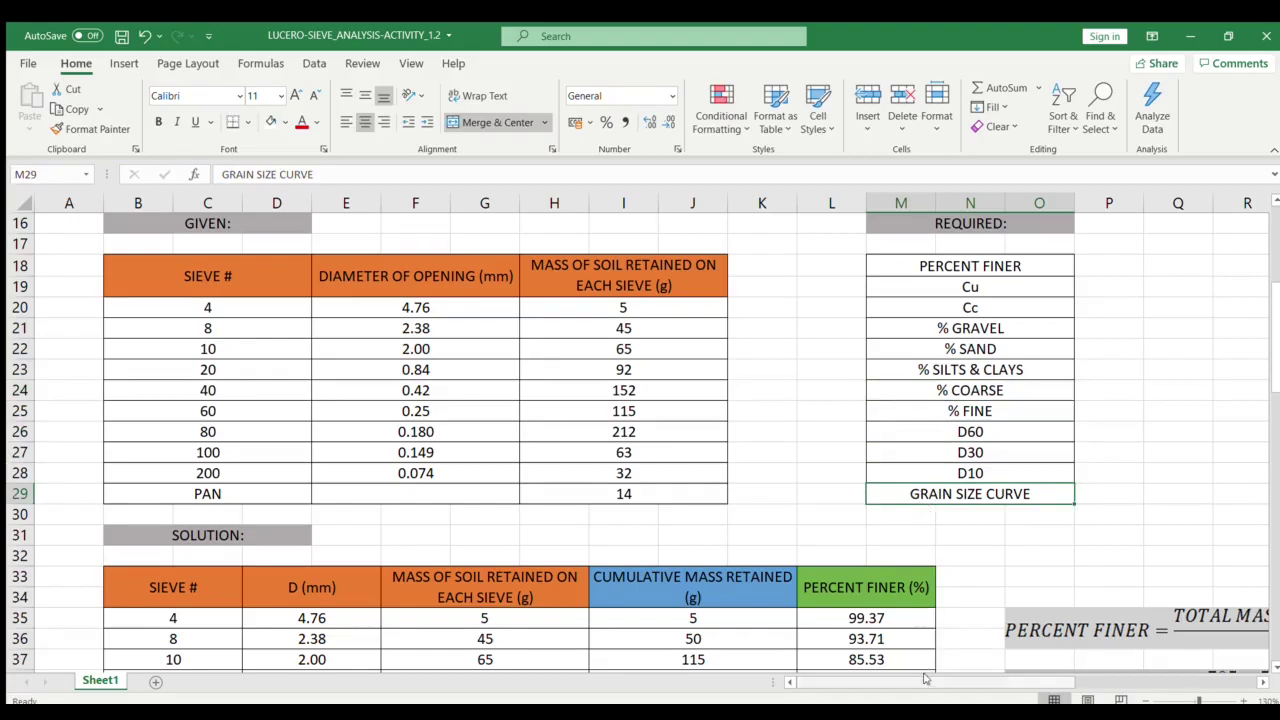
Examine the finished grain size curve and the line graph and x,y scatter data tables below it
{"action": "left_click_drag", "start_coordinate": [921, 684], "coordinate": [1103, 663]}
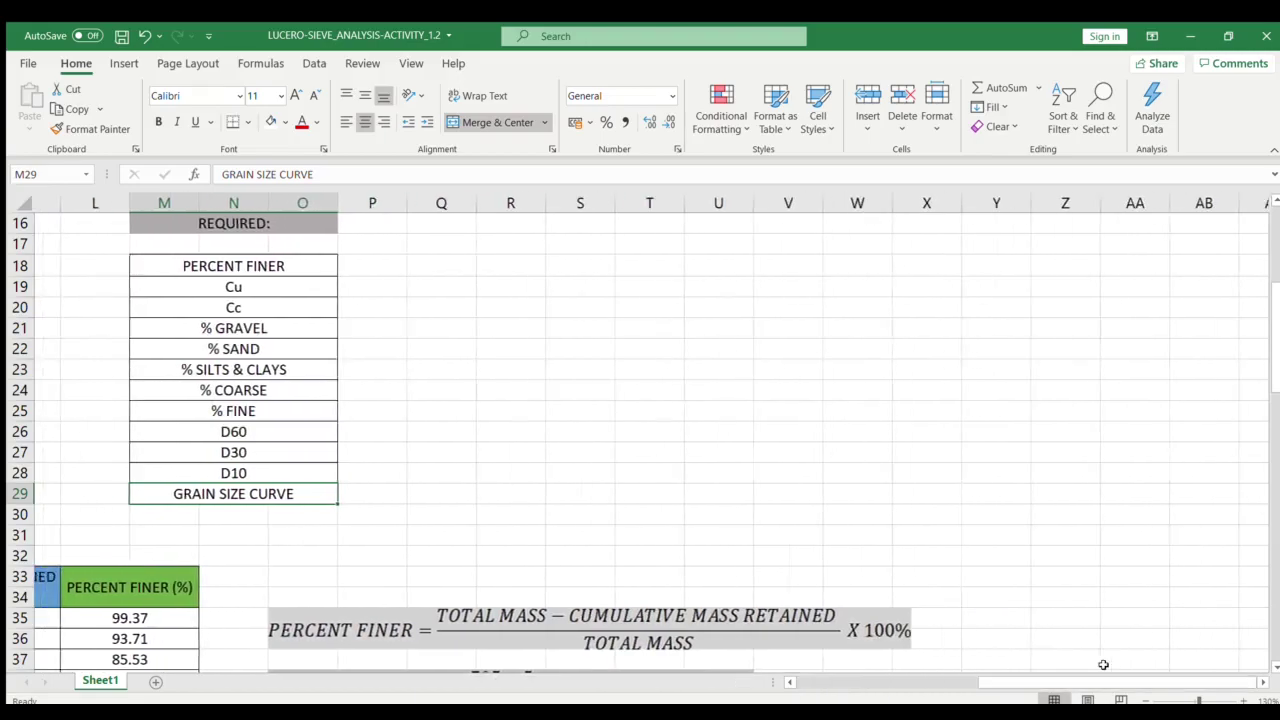
{"action": "scroll", "coordinate": [974, 560], "scroll_direction": "down", "scroll_amount": 8}
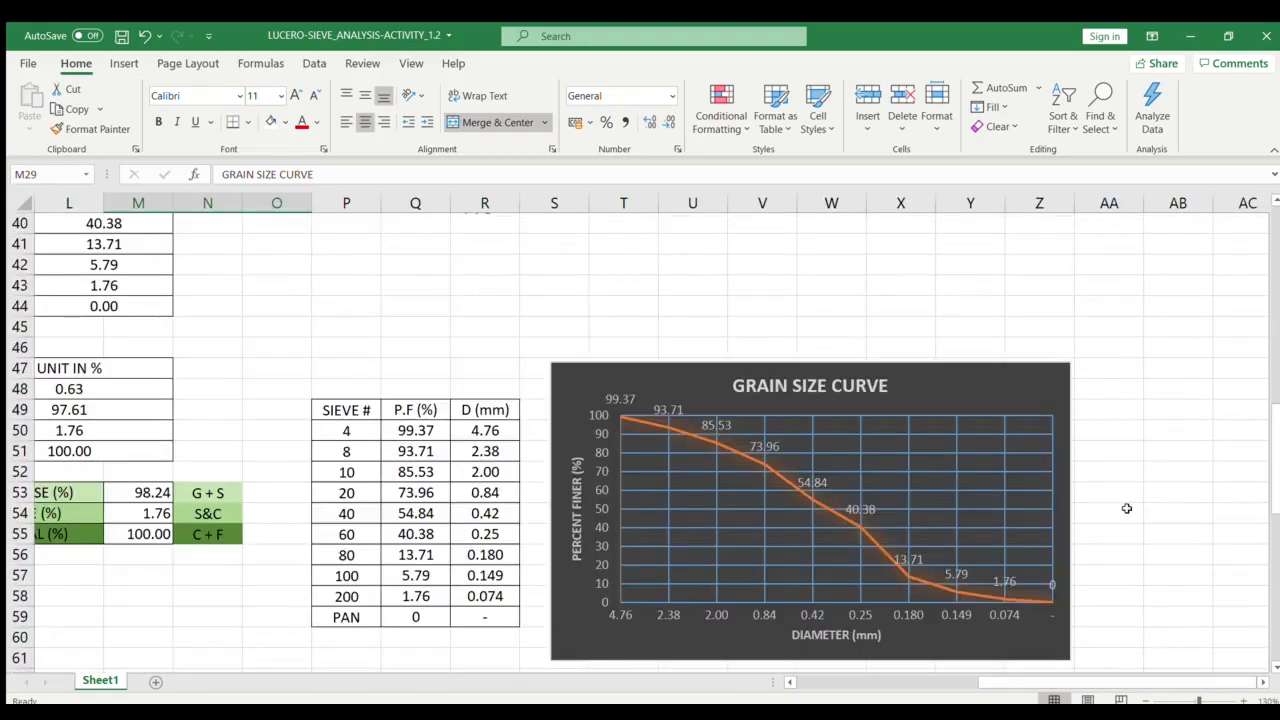
{"action": "scroll", "coordinate": [1126, 509], "scroll_direction": "down", "scroll_amount": 2}
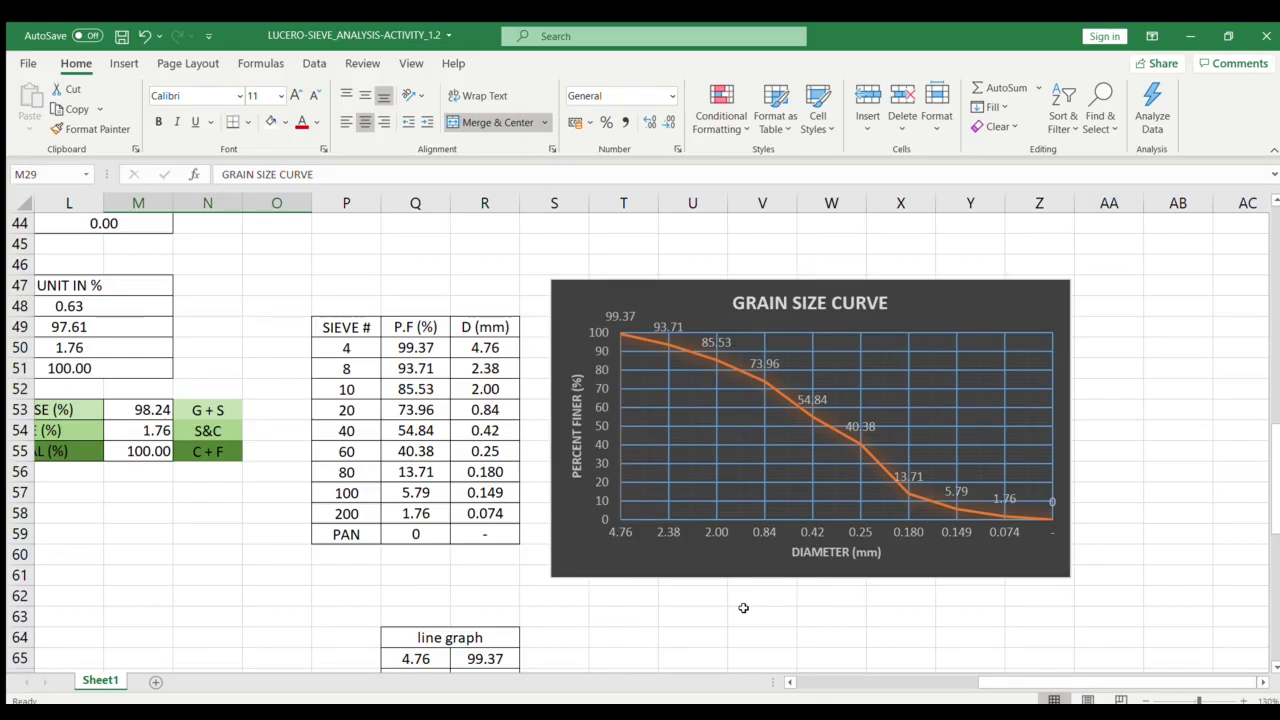
{"action": "scroll", "coordinate": [713, 576], "scroll_direction": "down", "scroll_amount": 7}
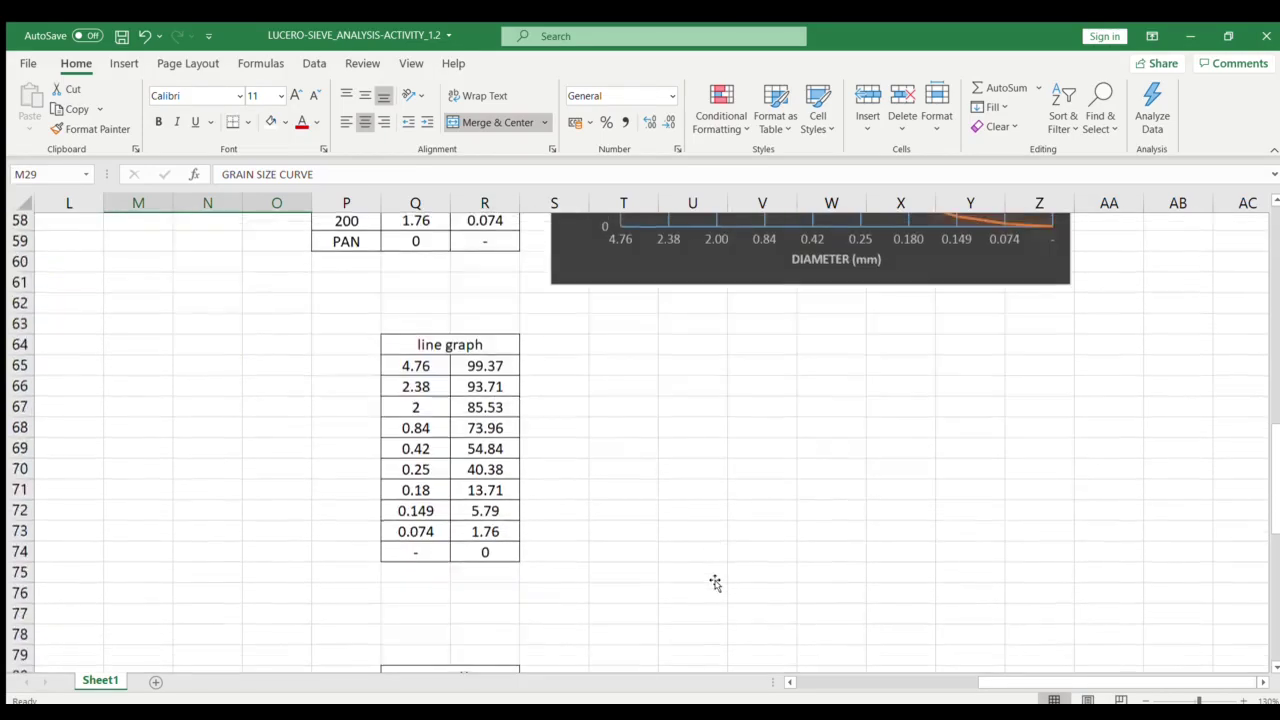
{"action": "scroll", "coordinate": [706, 463], "scroll_direction": "down", "scroll_amount": 2}
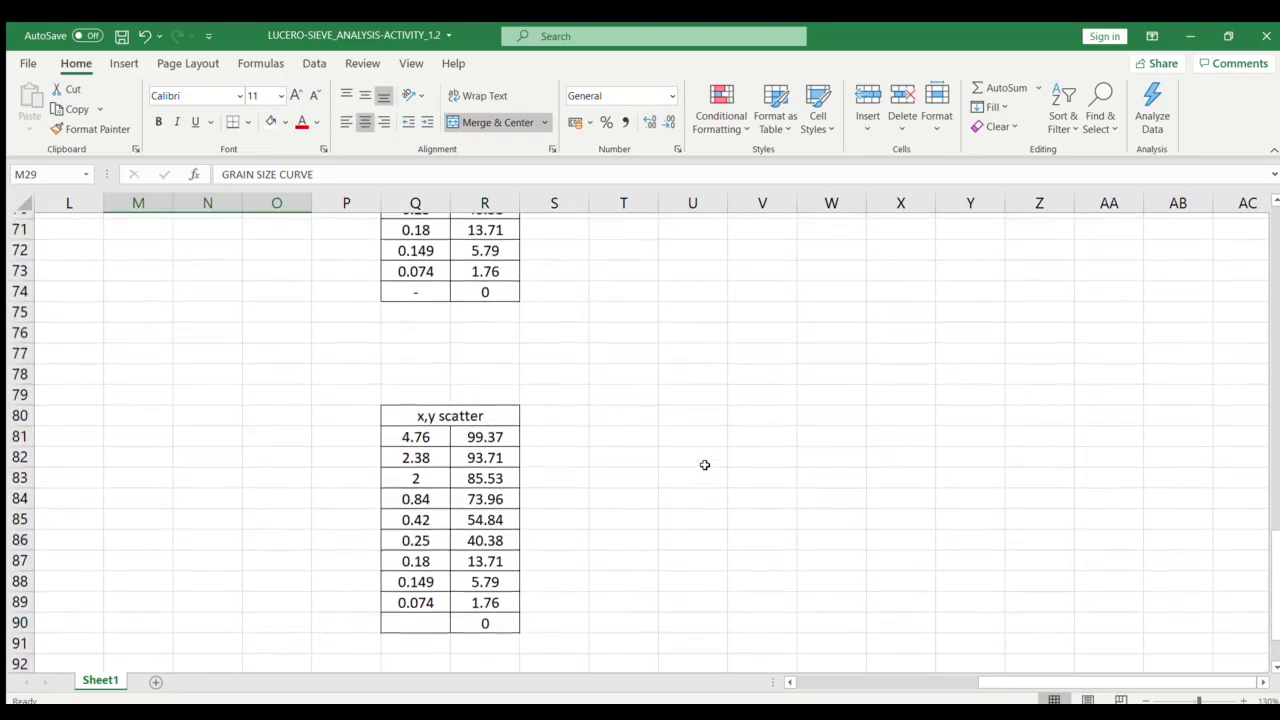
{"action": "scroll", "coordinate": [706, 463], "scroll_direction": "up", "scroll_amount": 7}
{"action": "scroll", "coordinate": [703, 463], "scroll_direction": "up", "scroll_amount": 1}
{"action": "scroll", "coordinate": [705, 465], "scroll_direction": "down", "scroll_amount": 2}
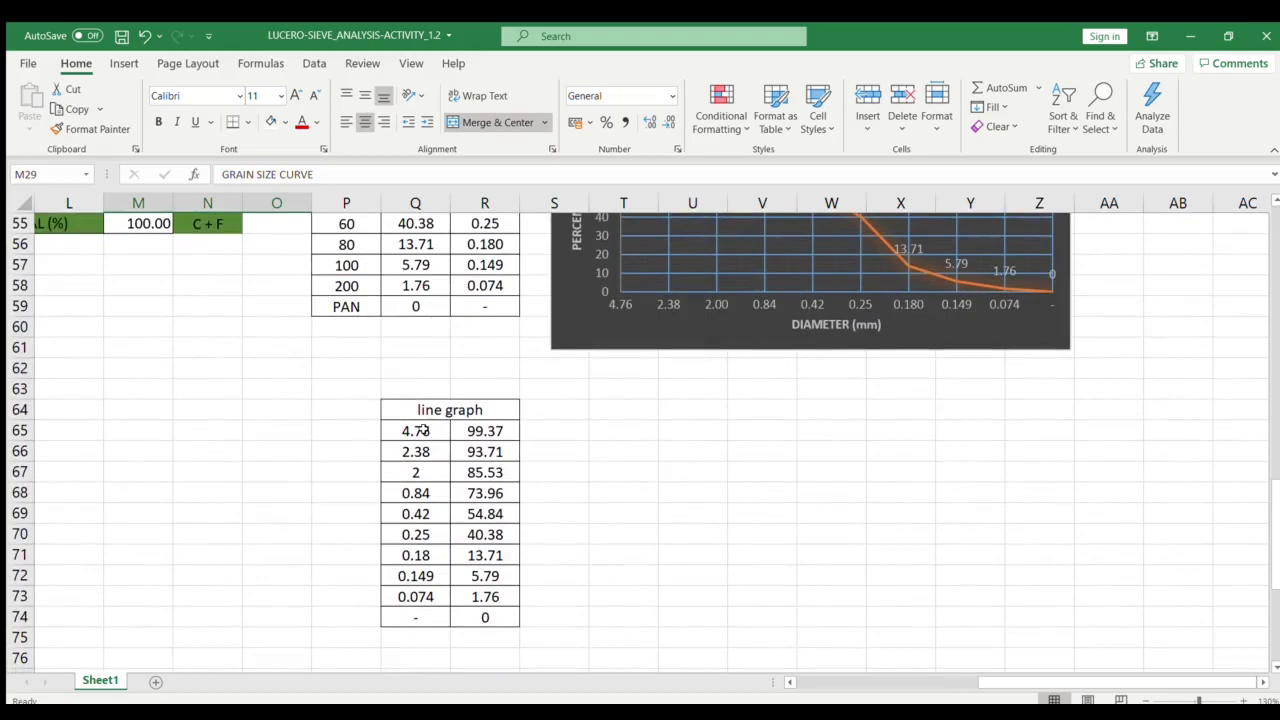
Compare the diameter and percent finer columns of the line graph table with the axes of the finished curve
{"action": "left_click_drag", "start_coordinate": [425, 428], "coordinate": [469, 611]}
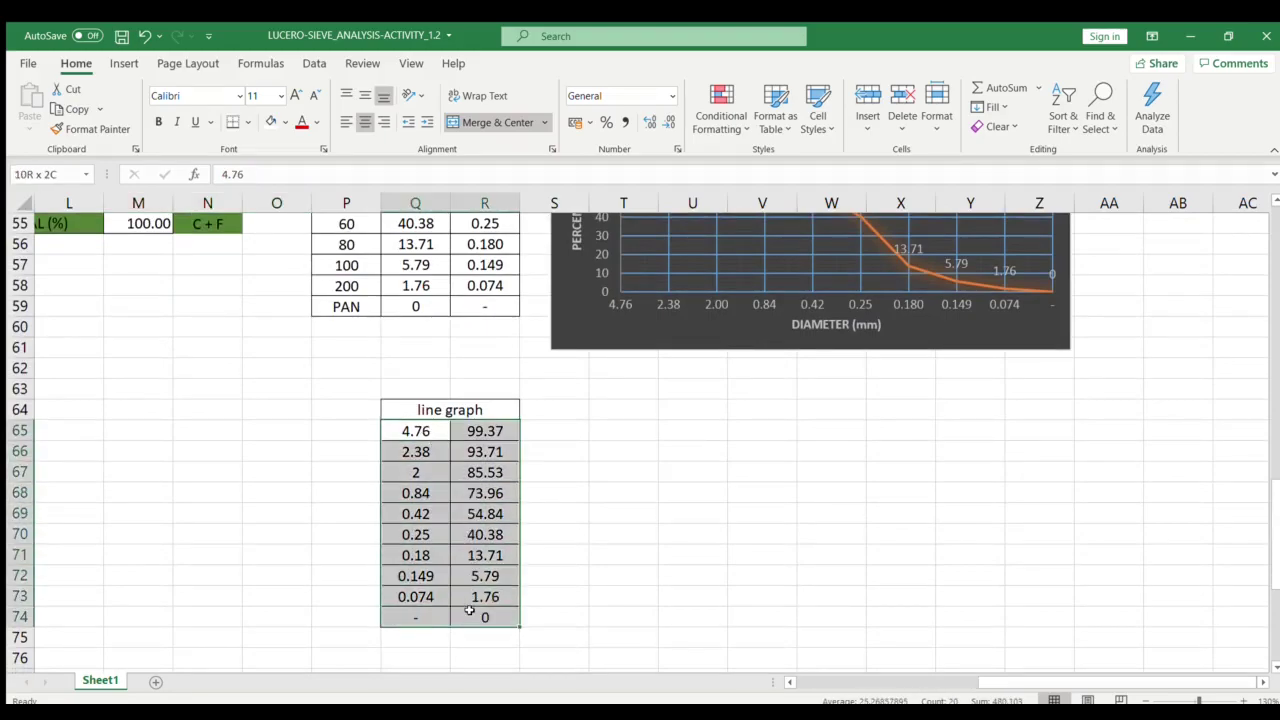
{"action": "left_click", "coordinate": [435, 431]}
{"action": "left_click_drag", "start_coordinate": [435, 431], "coordinate": [412, 611]}
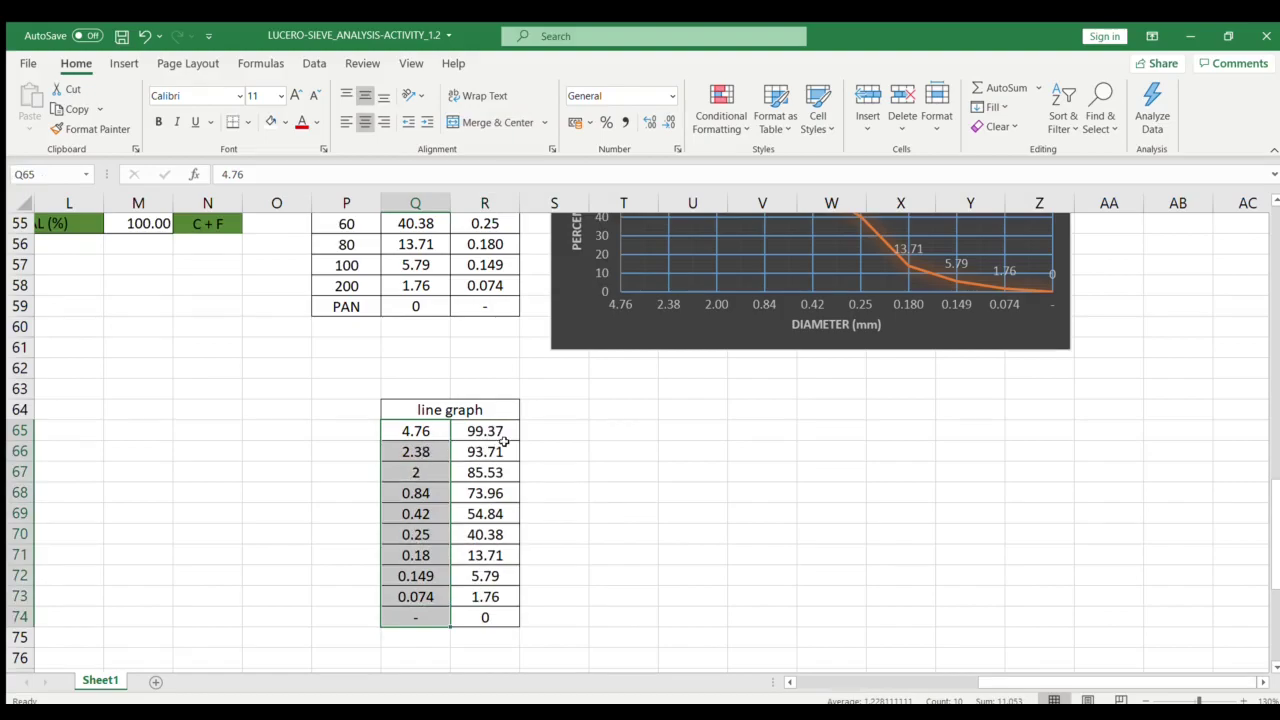
{"action": "left_click_drag", "start_coordinate": [501, 431], "coordinate": [486, 614]}
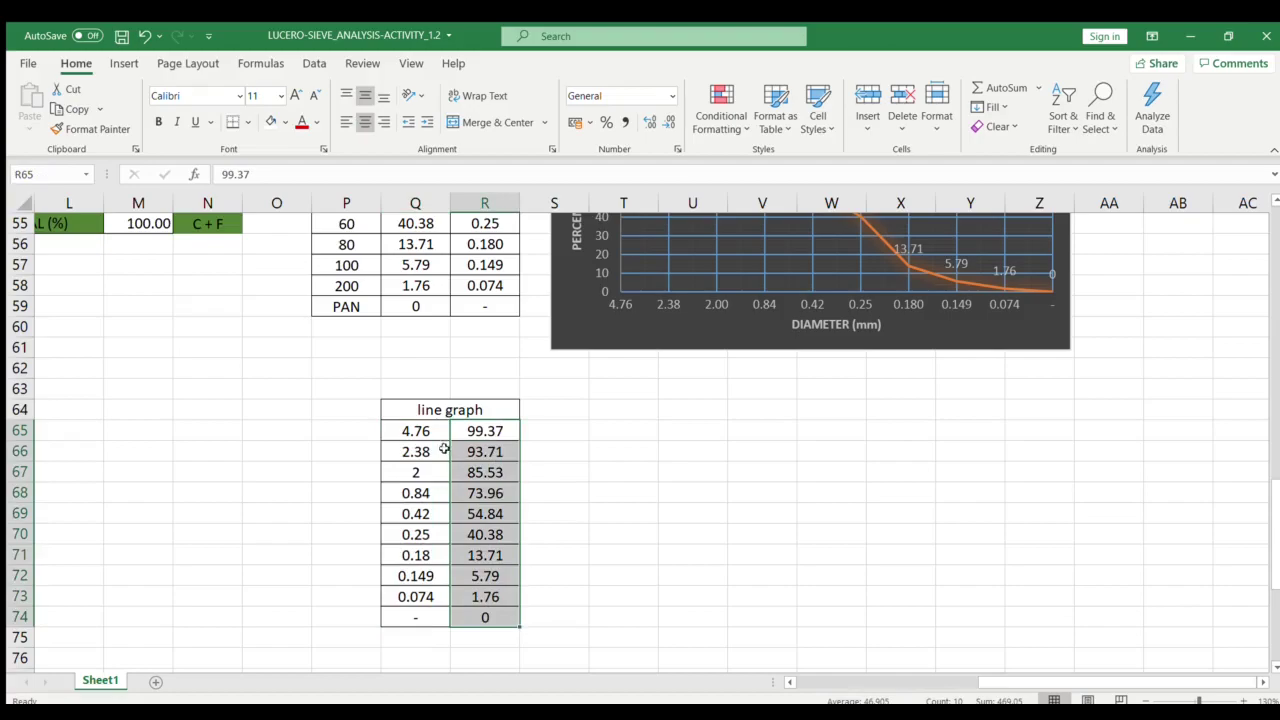
{"action": "scroll", "coordinate": [545, 485], "scroll_direction": "up", "scroll_amount": 2}
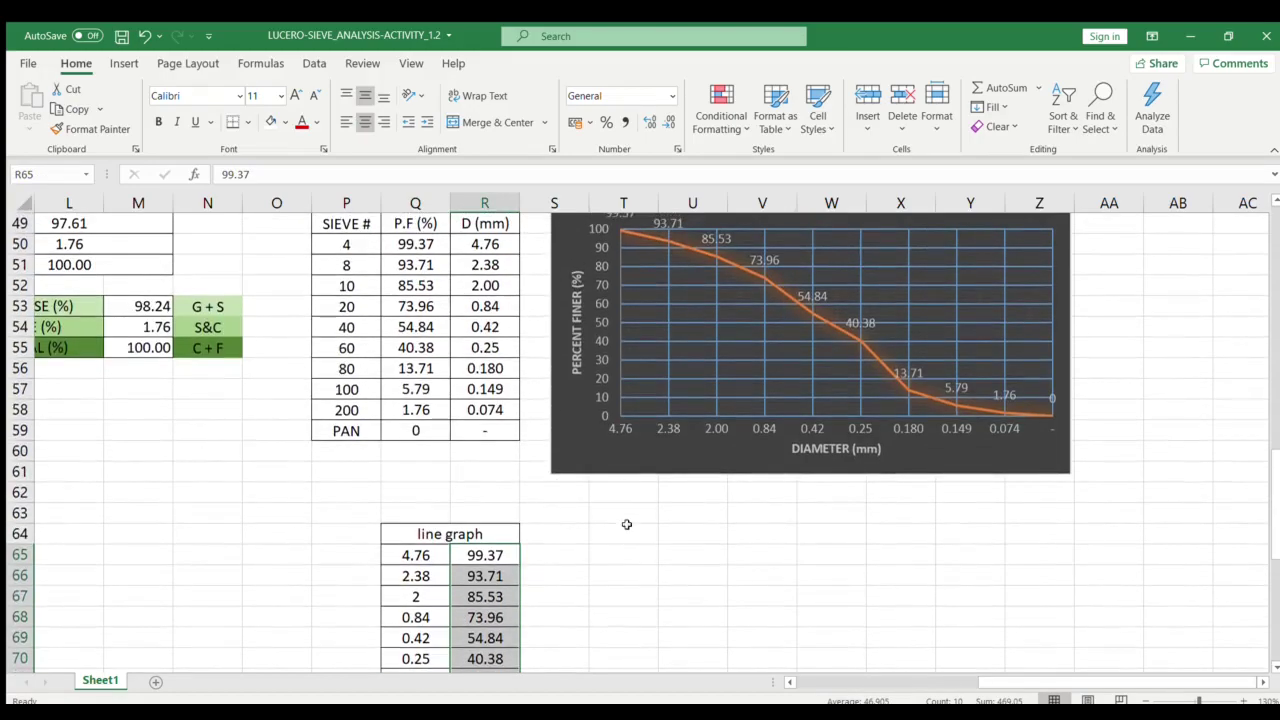
{"action": "scroll", "coordinate": [625, 526], "scroll_direction": "down", "scroll_amount": 1}
{"action": "scroll", "coordinate": [603, 522], "scroll_direction": "down", "scroll_amount": 1}
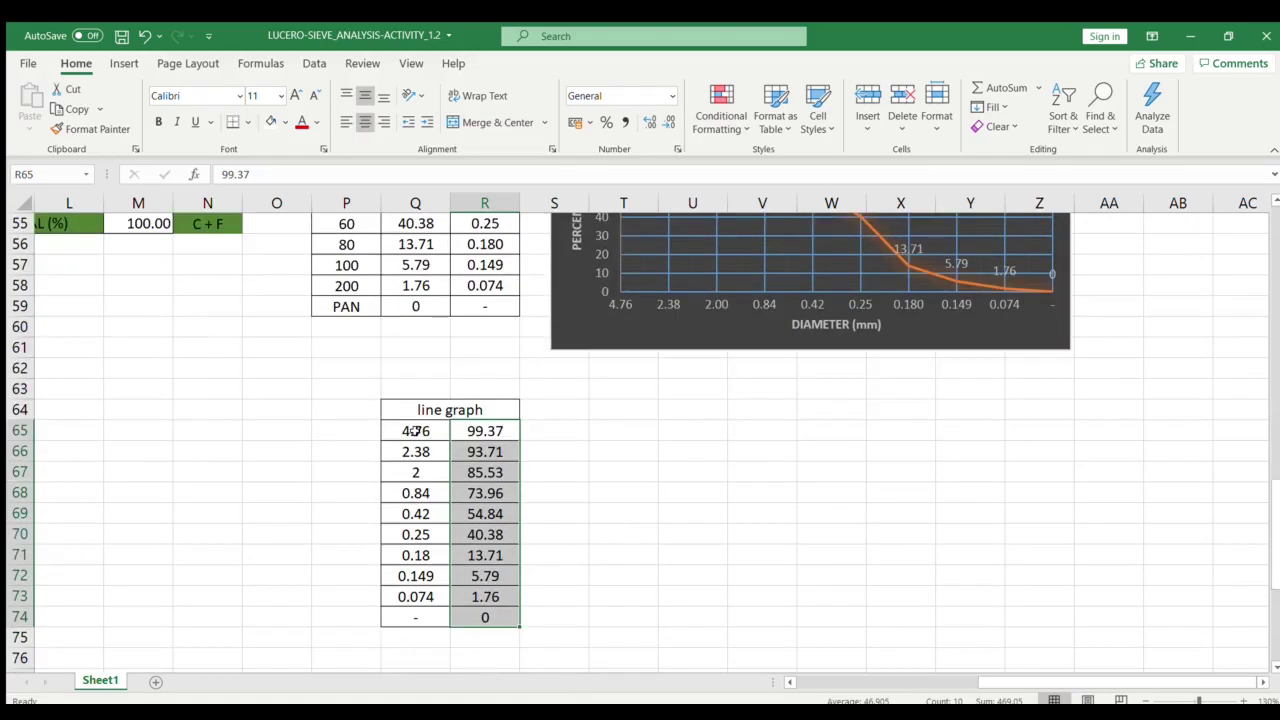
Insert a recommended line chart from the line graph table's data in Q65:R74, beneath the existing grain size curve
{"action": "left_click_drag", "start_coordinate": [415, 431], "coordinate": [485, 617]}
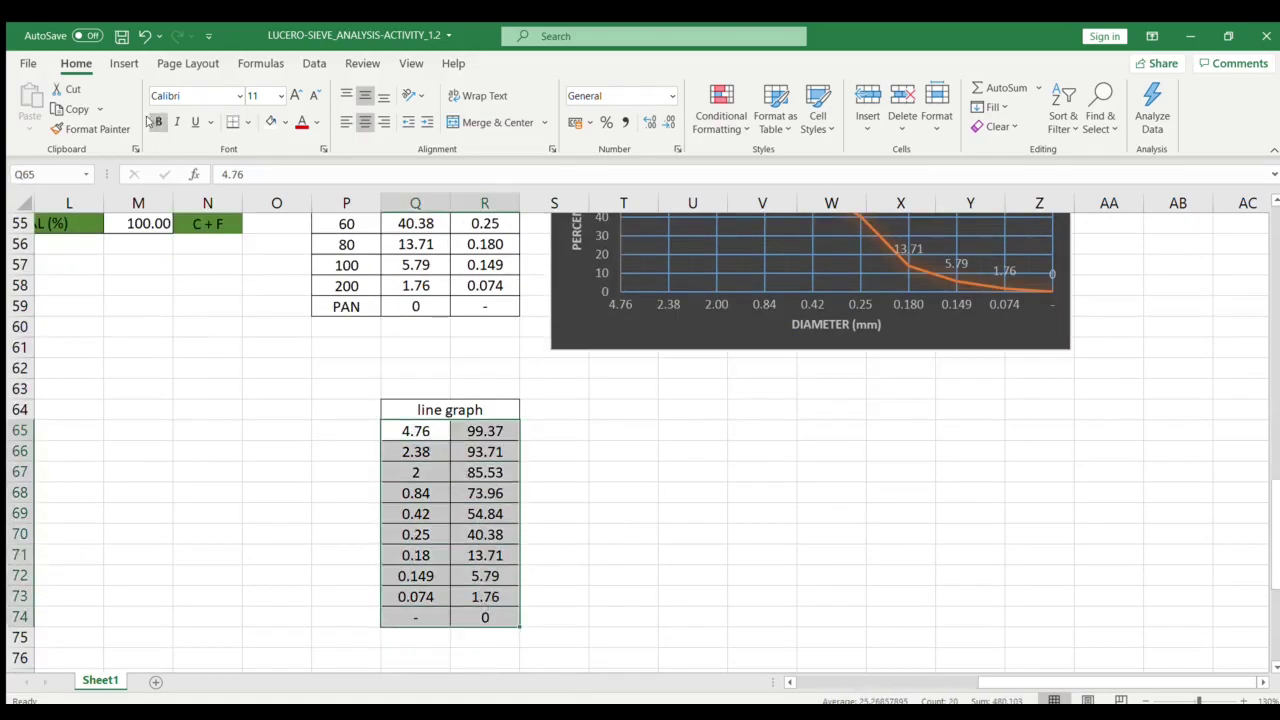
{"action": "left_click", "coordinate": [124, 63]}
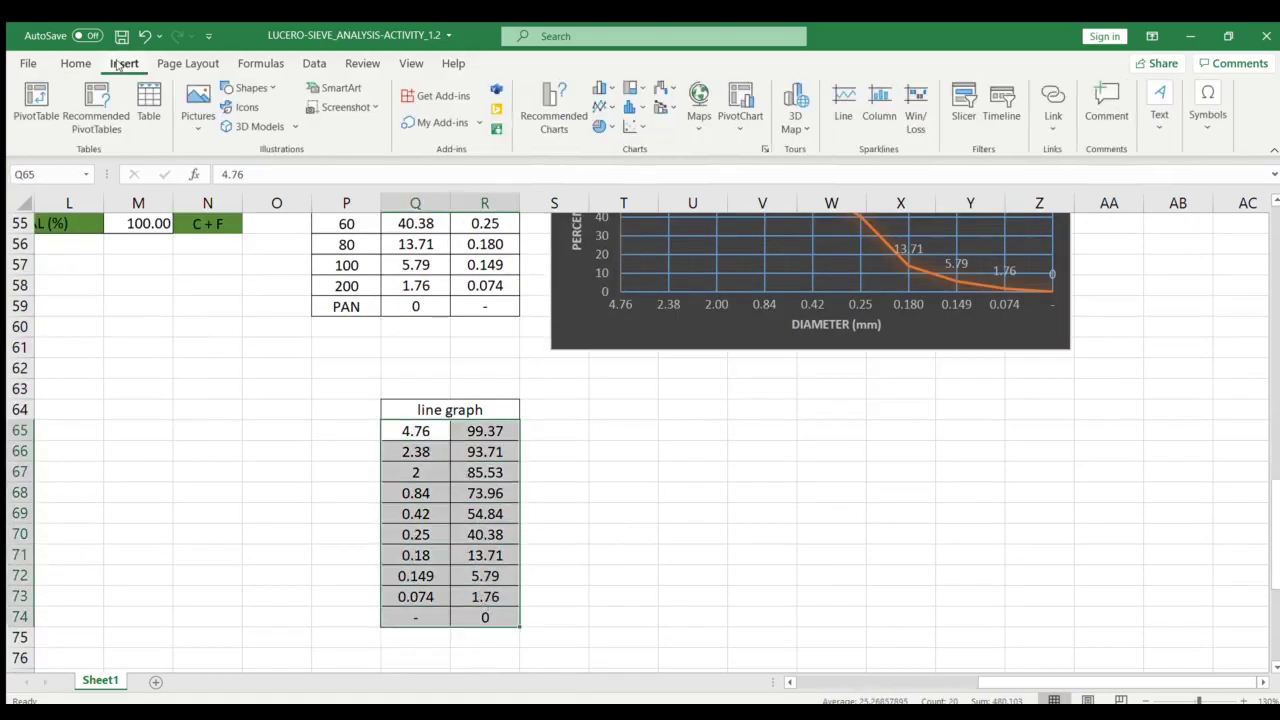
{"action": "left_click", "coordinate": [551, 124]}
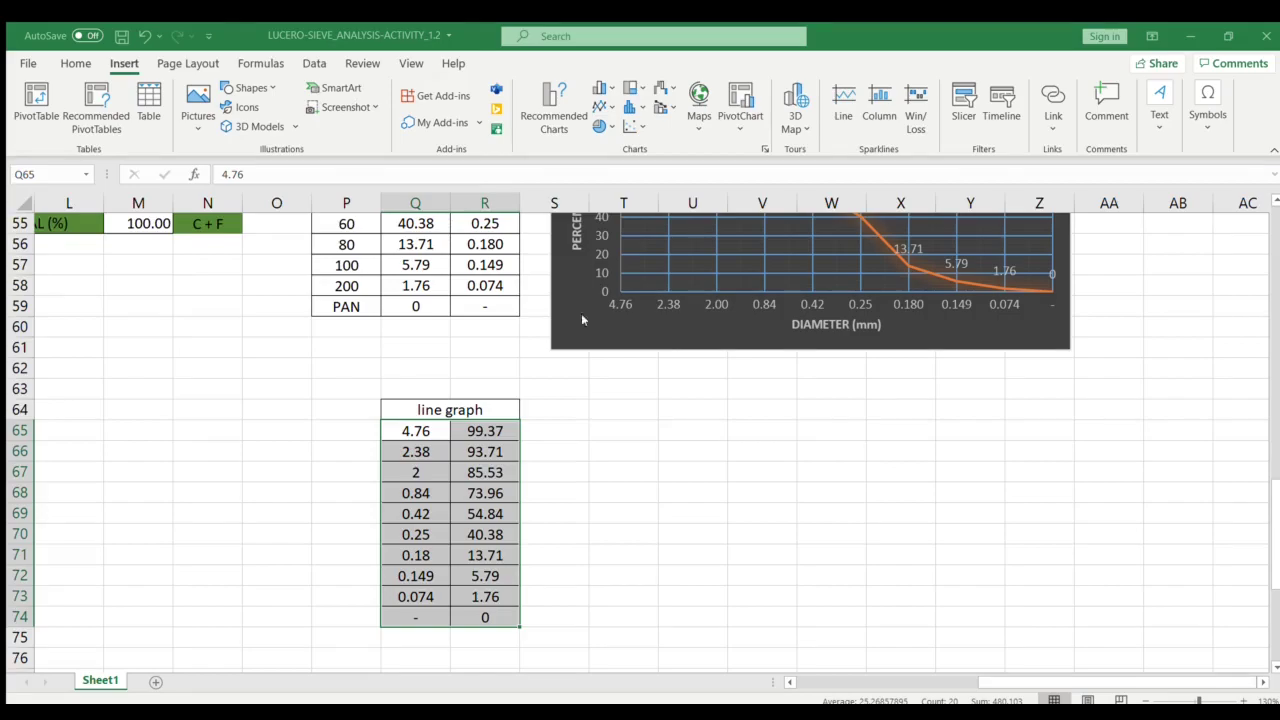
{"action": "left_click", "coordinate": [798, 595]}
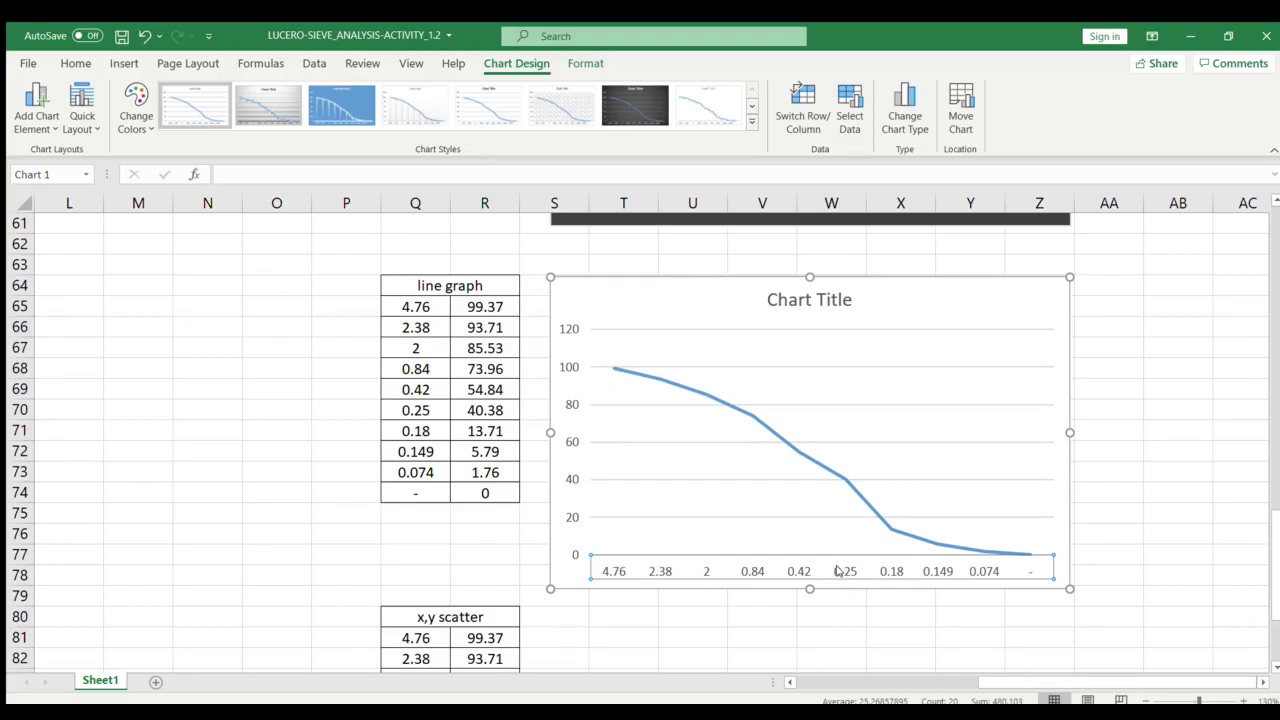
Set the new line chart's horizontal axis position to On tick marks
{"action": "double_click", "coordinate": [889, 562]}
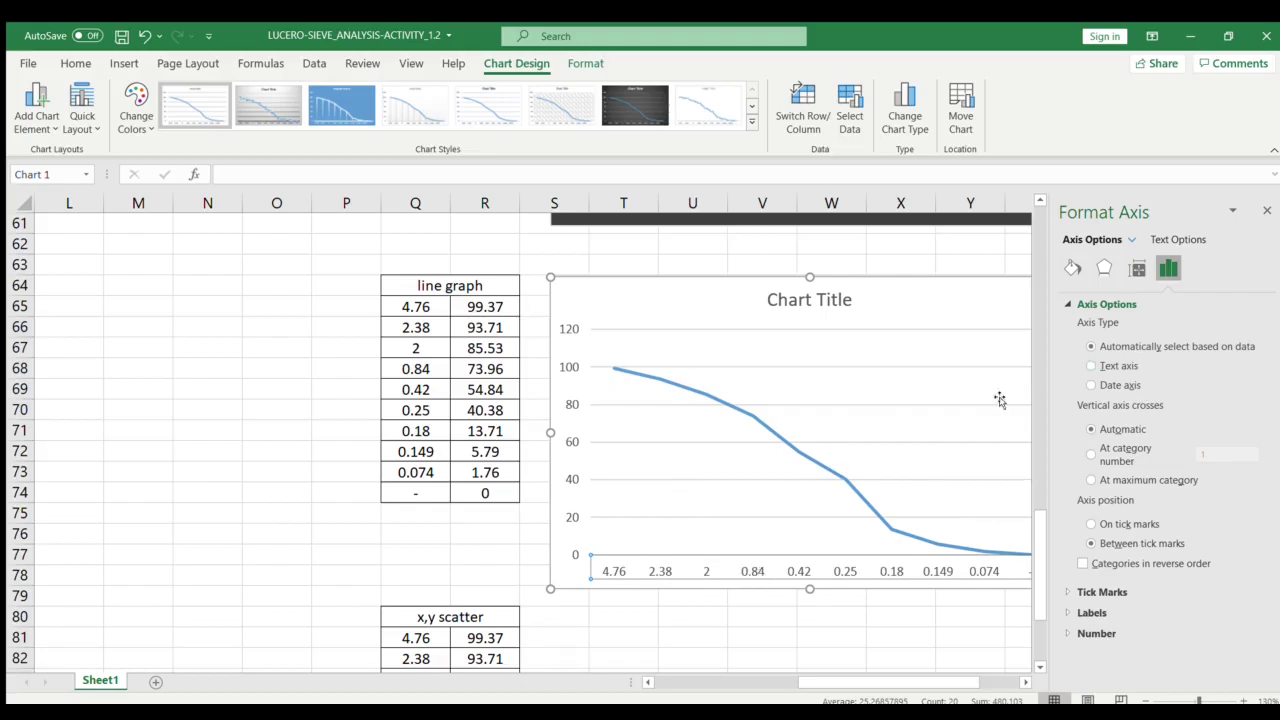
{"action": "left_click", "coordinate": [1091, 524]}
{"action": "left_click", "coordinate": [964, 617]}
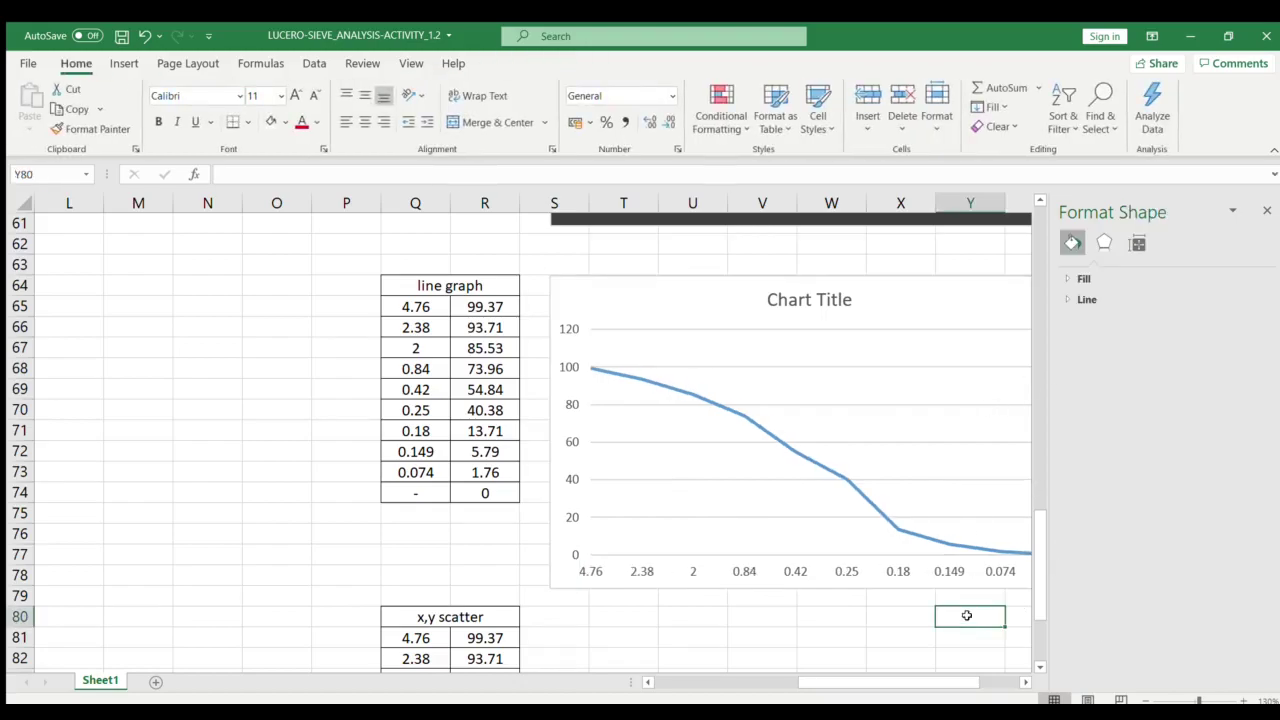
Set the maximum bound of the new line chart's vertical axis to 100
{"action": "left_click", "coordinate": [567, 440]}
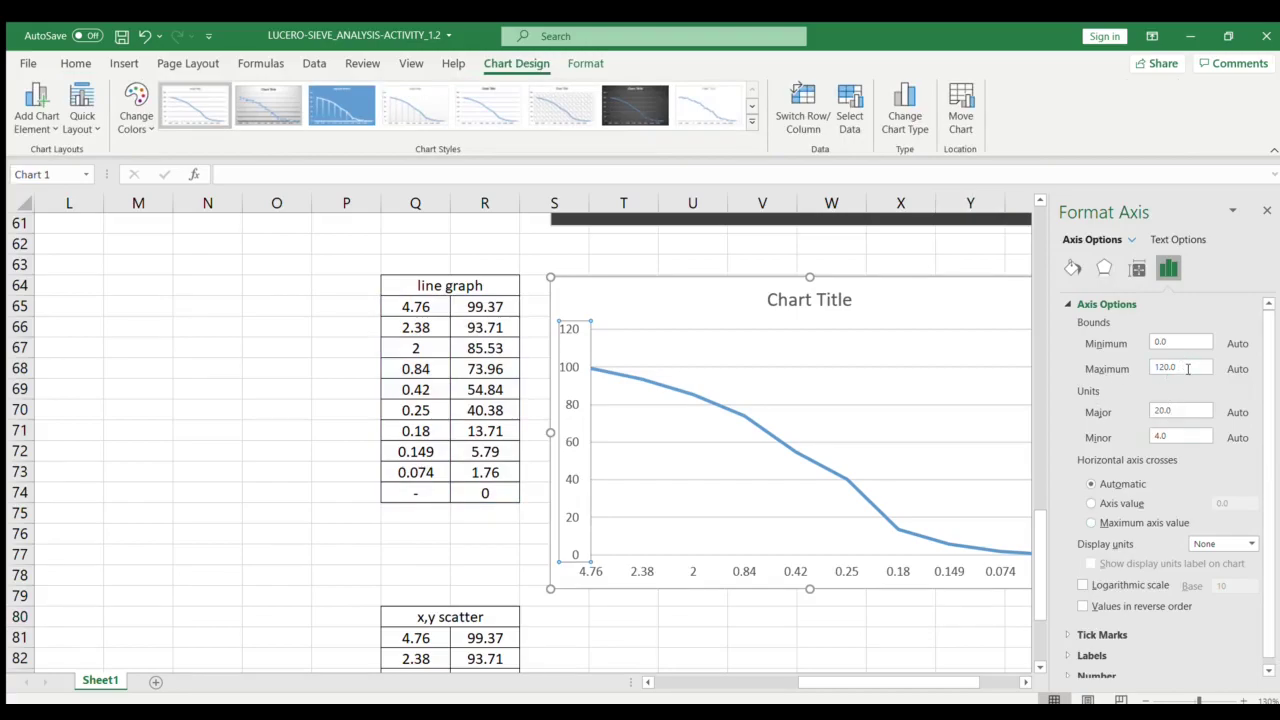
{"action": "left_click", "coordinate": [1188, 369]}
{"action": "type", "text": "100"}
{"action": "key", "text": "Return"}
{"action": "key", "text": "Escape"}
{"action": "scroll", "coordinate": [777, 363], "scroll_direction": "up", "scroll_amount": 1}
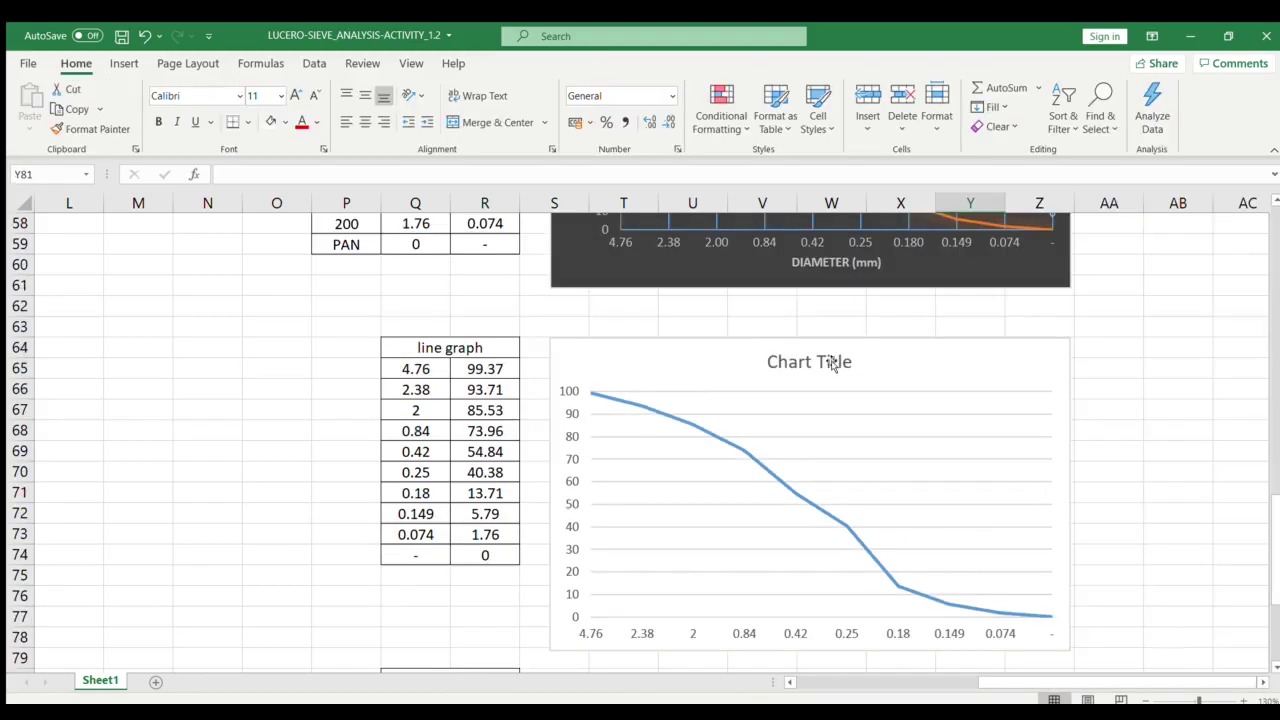
Title the new line chart "Grain Size Curve" and close the formatting pane
{"action": "left_click", "coordinate": [840, 362]}
{"action": "left_click_drag", "start_coordinate": [850, 364], "coordinate": [835, 364]}
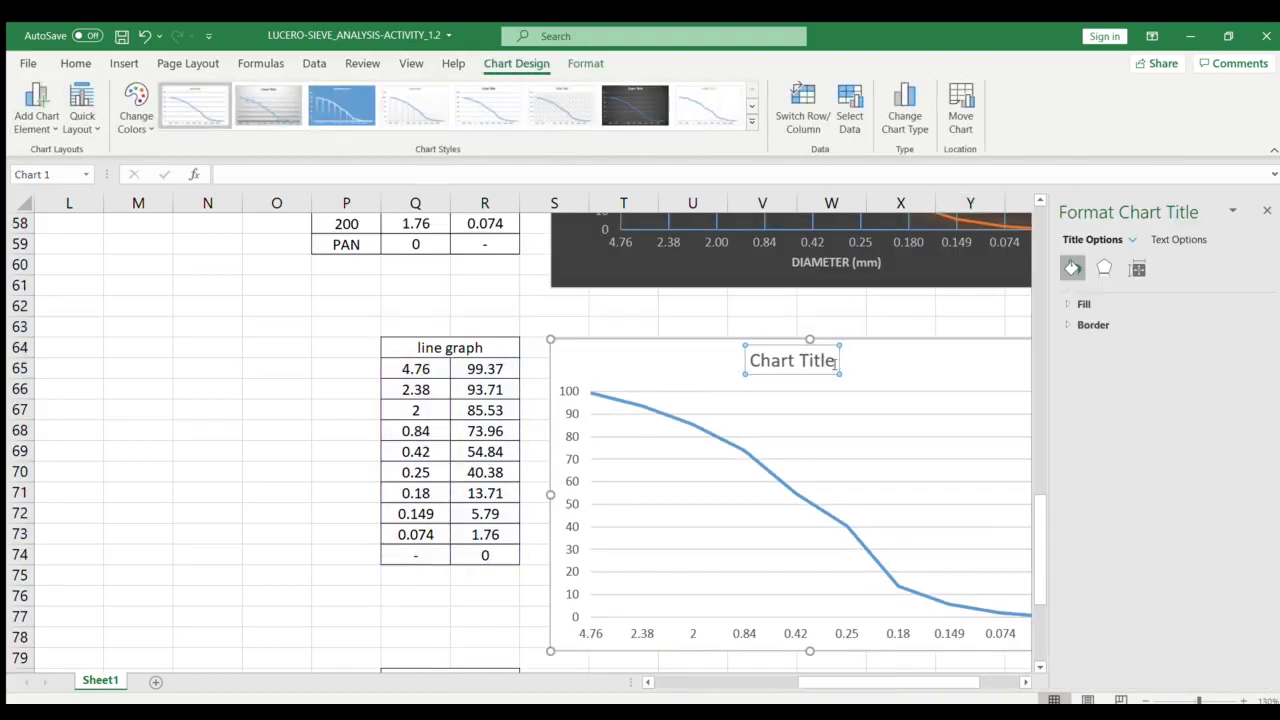
{"action": "type", "text": "Grain Size"}
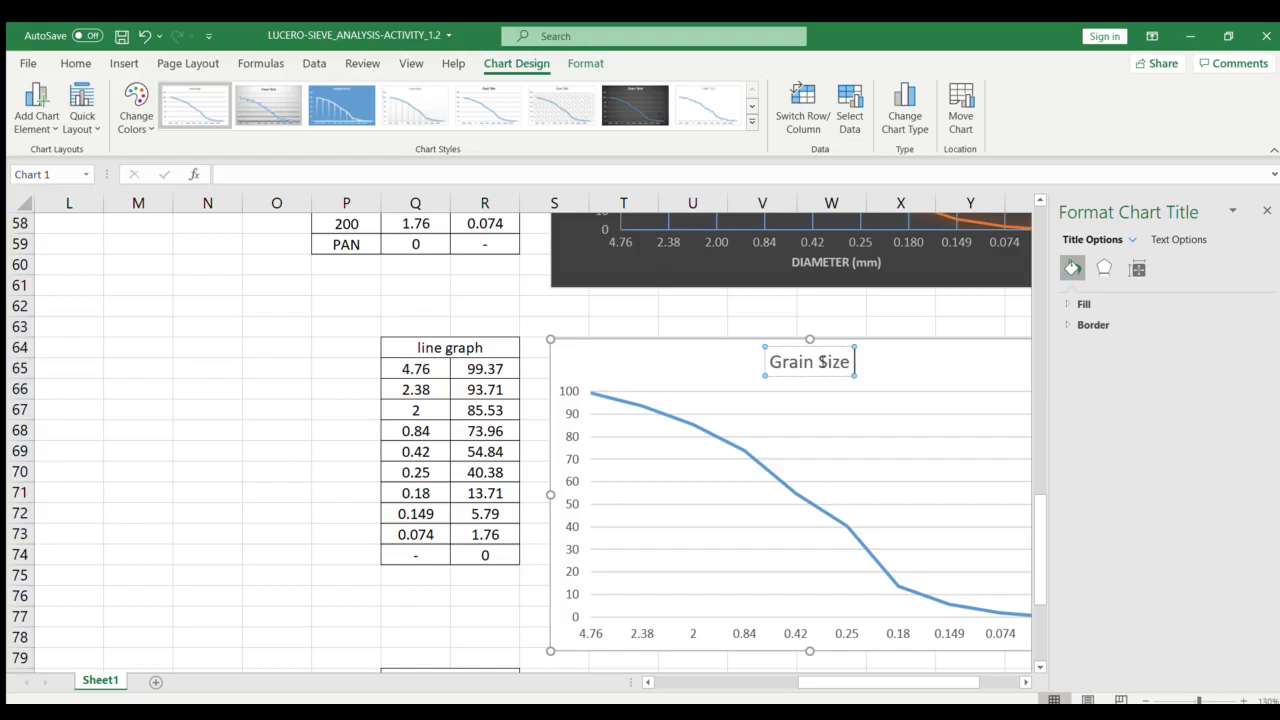
{"action": "type", "text": " Curve"}
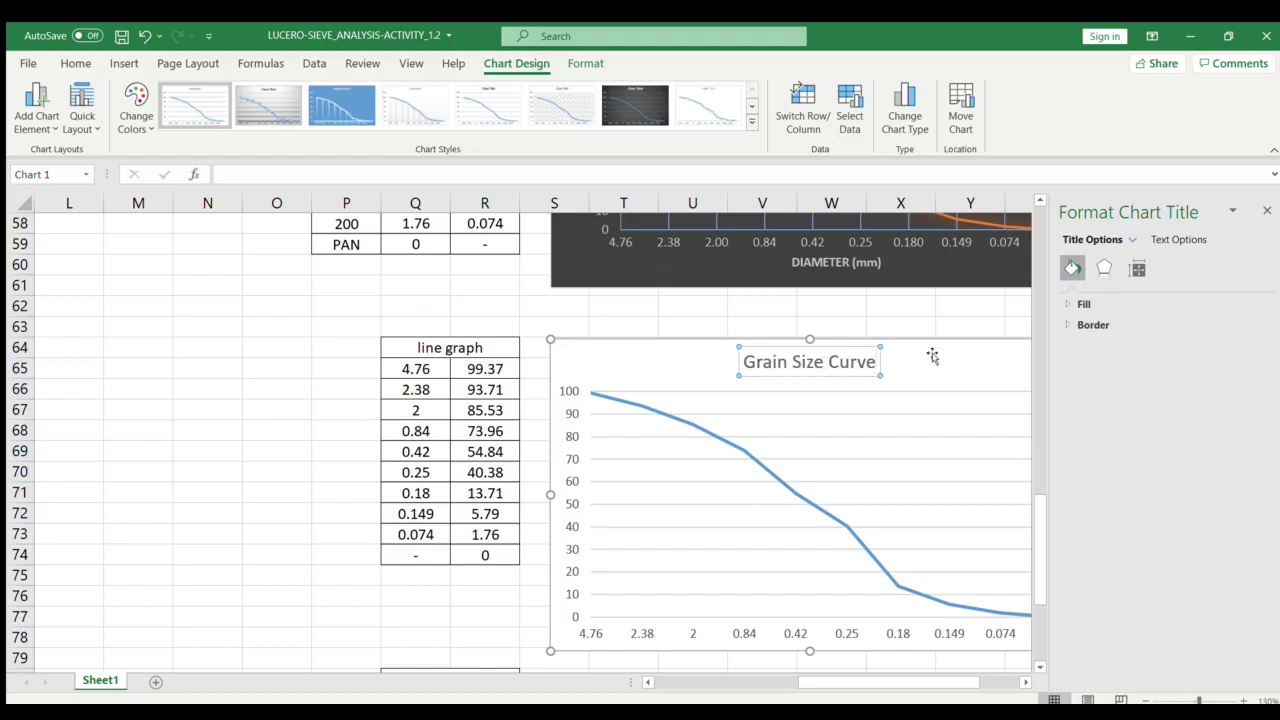
{"action": "left_click", "coordinate": [935, 361]}
{"action": "left_click", "coordinate": [1267, 211]}
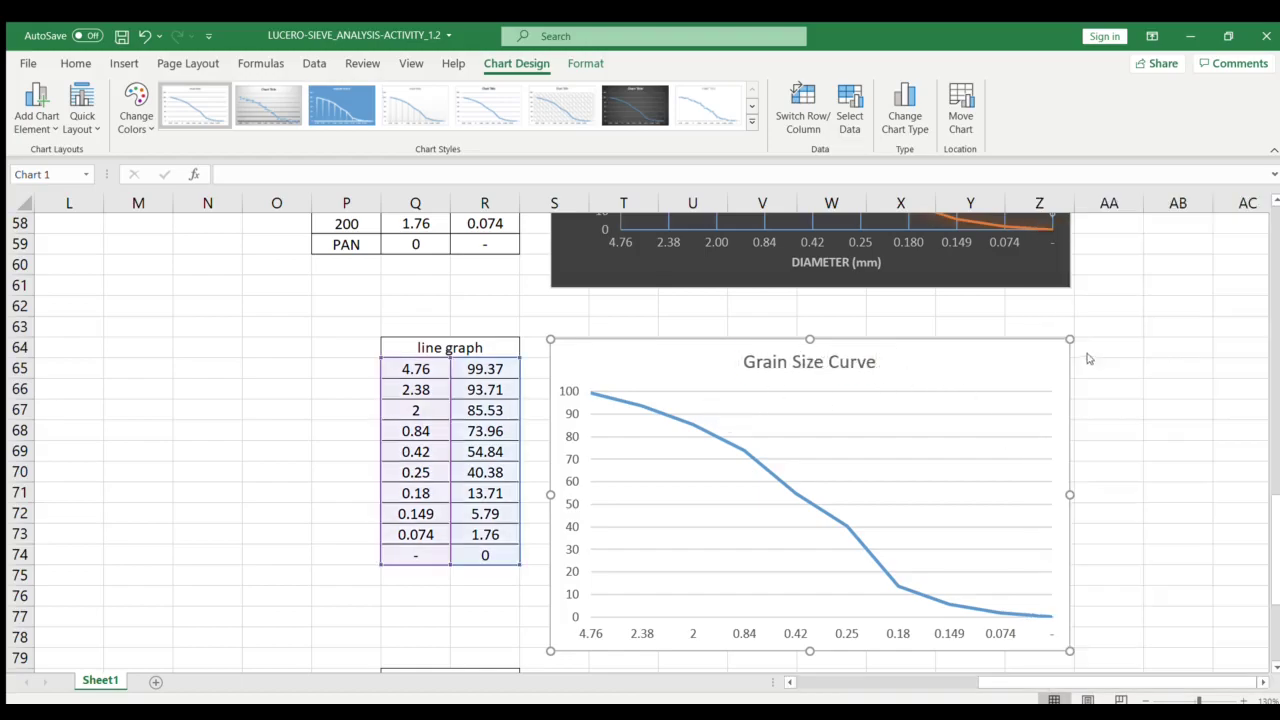
Add data labels and axis titles to the new line chart, checking it against the finished curve
{"action": "left_click", "coordinate": [1157, 417]}
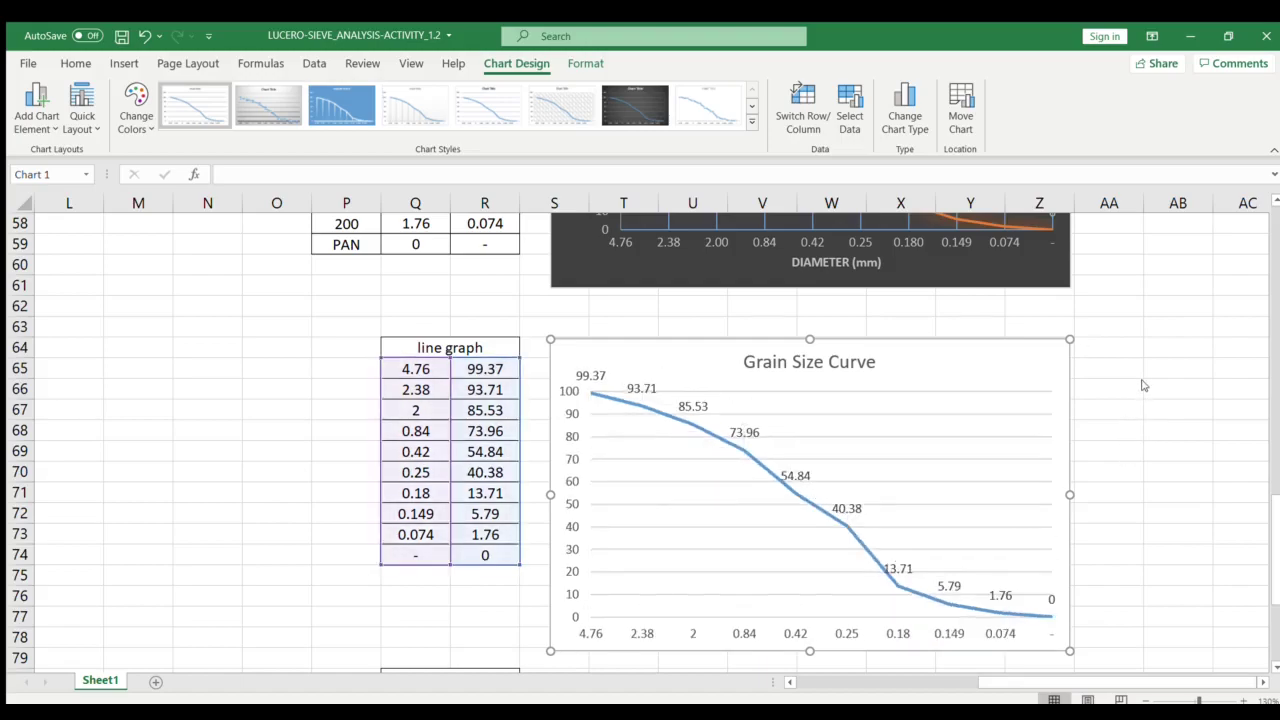
{"action": "left_click", "coordinate": [1143, 385]}
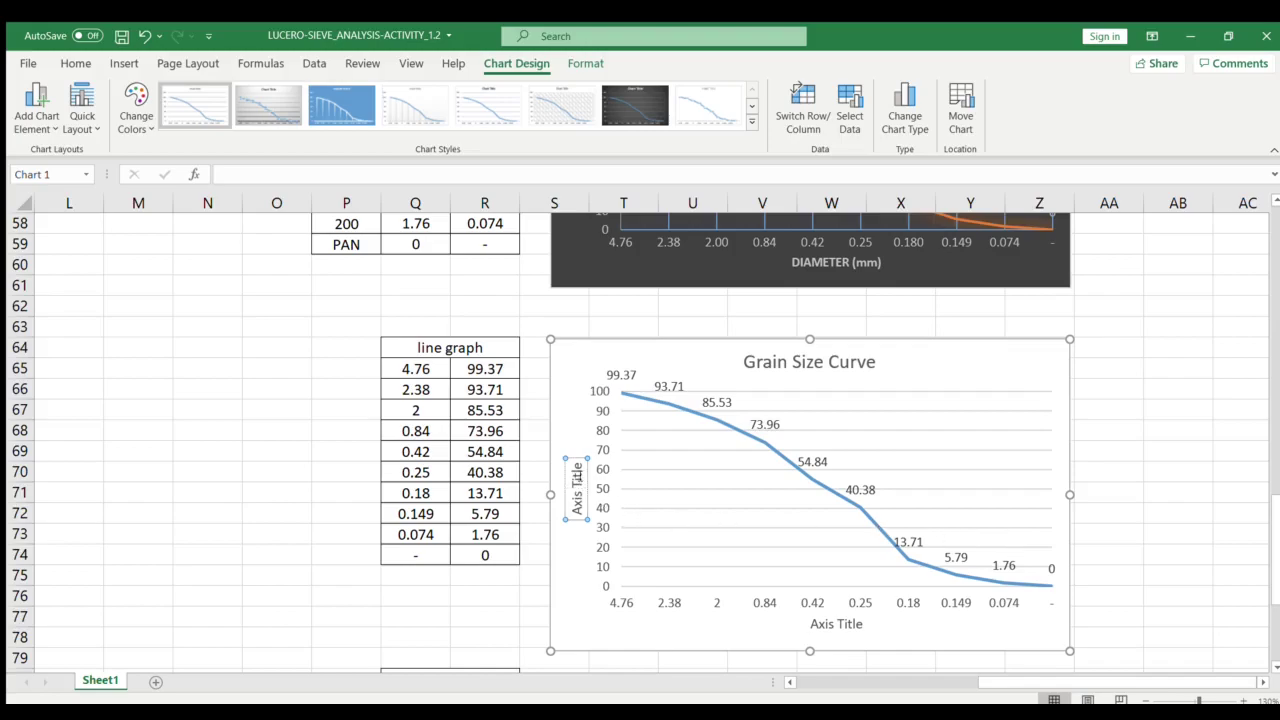
{"action": "scroll", "coordinate": [855, 532], "scroll_direction": "up", "scroll_amount": 3}
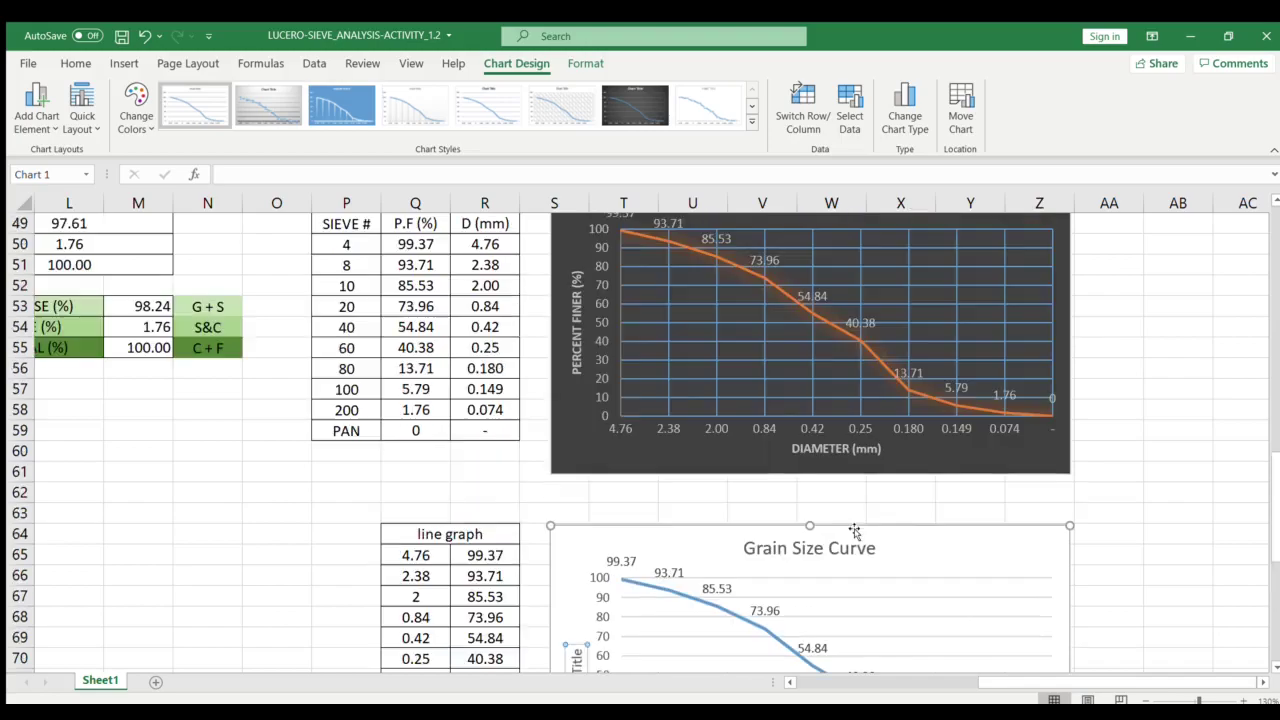
{"action": "scroll", "coordinate": [855, 532], "scroll_direction": "down", "scroll_amount": 2}
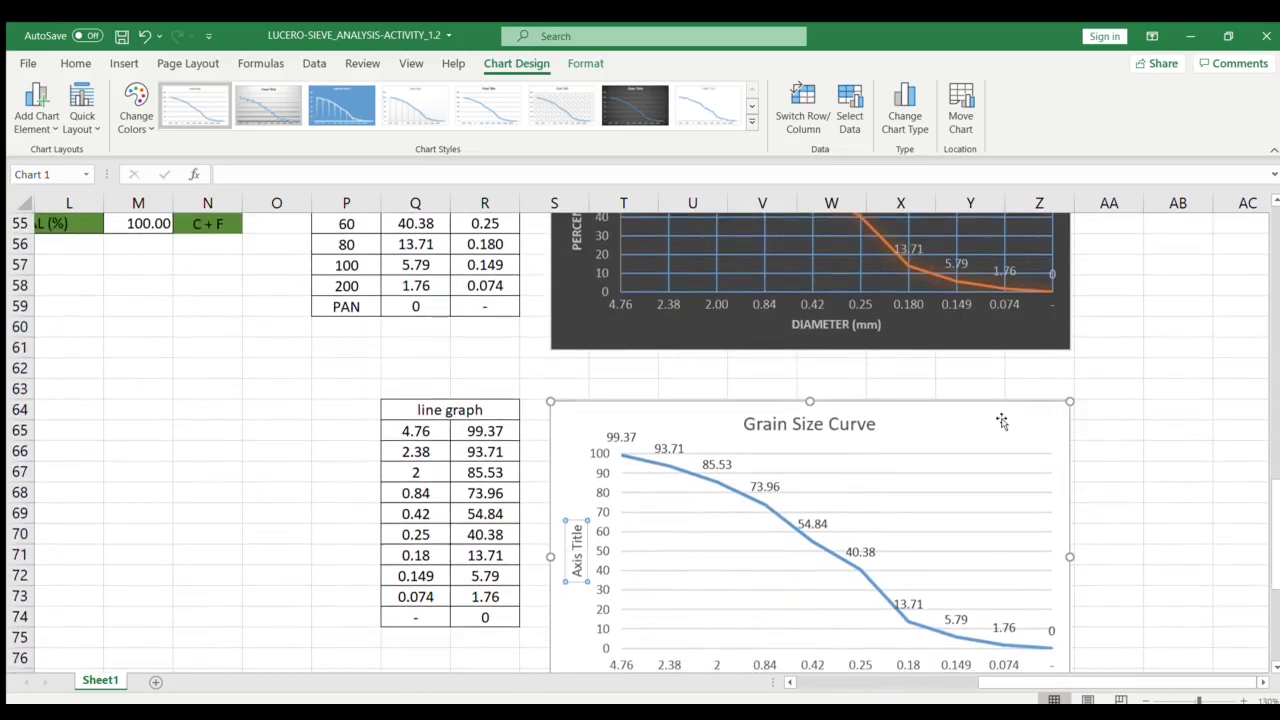
Apply the dark grey gradient chart style to the new line chart
{"action": "left_click", "coordinate": [1001, 421]}
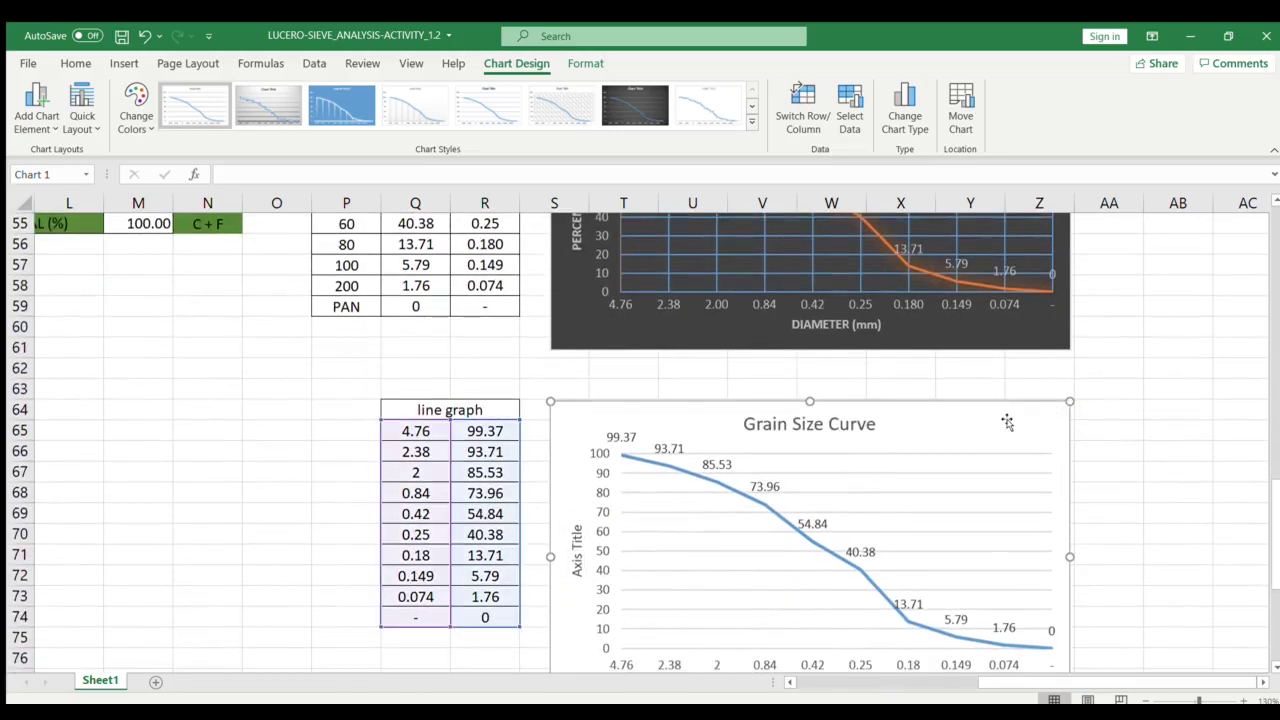
{"action": "left_click", "coordinate": [407, 475]}
{"action": "key", "text": "ctrl+z"}
{"action": "key", "text": "Escape"}
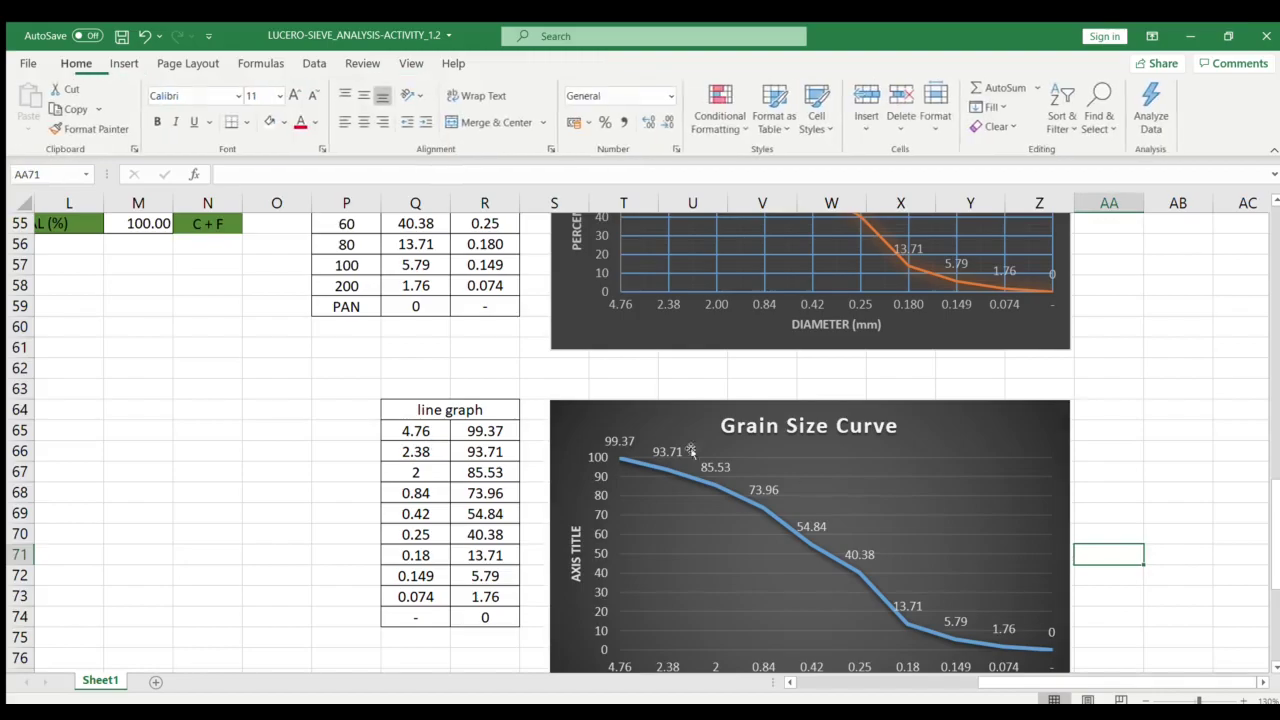
{"action": "scroll", "coordinate": [652, 430], "scroll_direction": "down", "scroll_amount": 2}
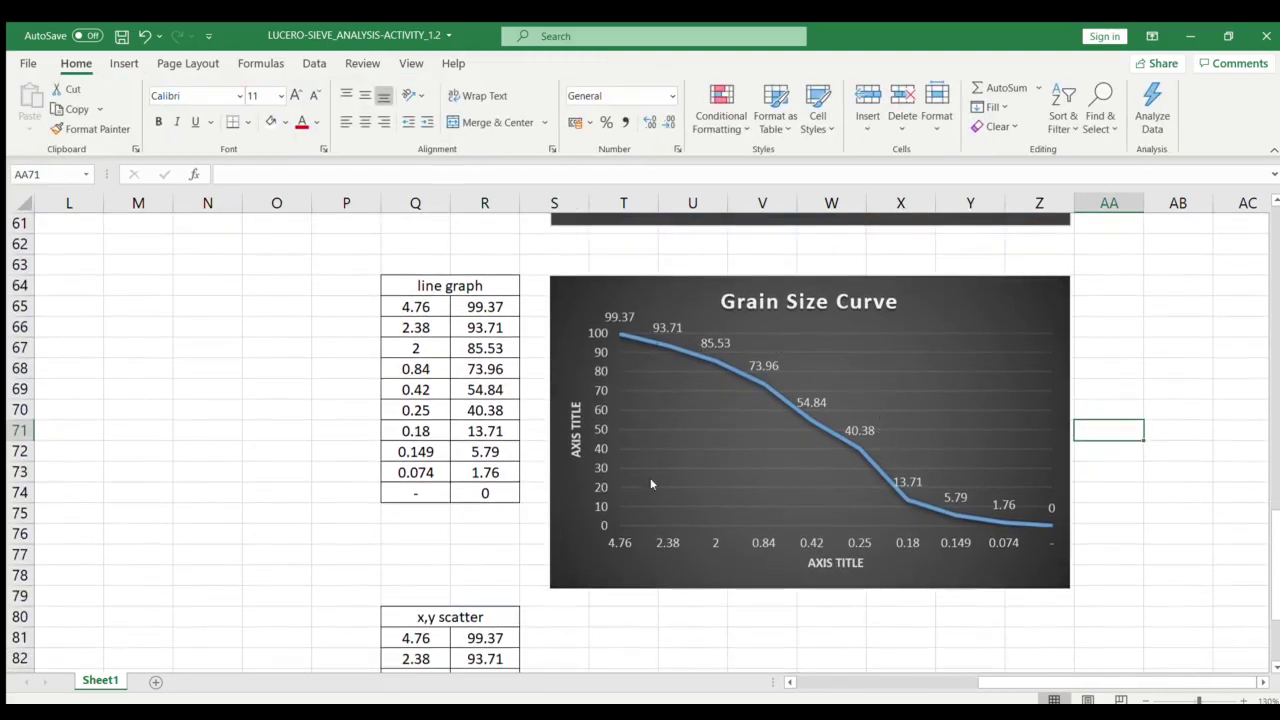
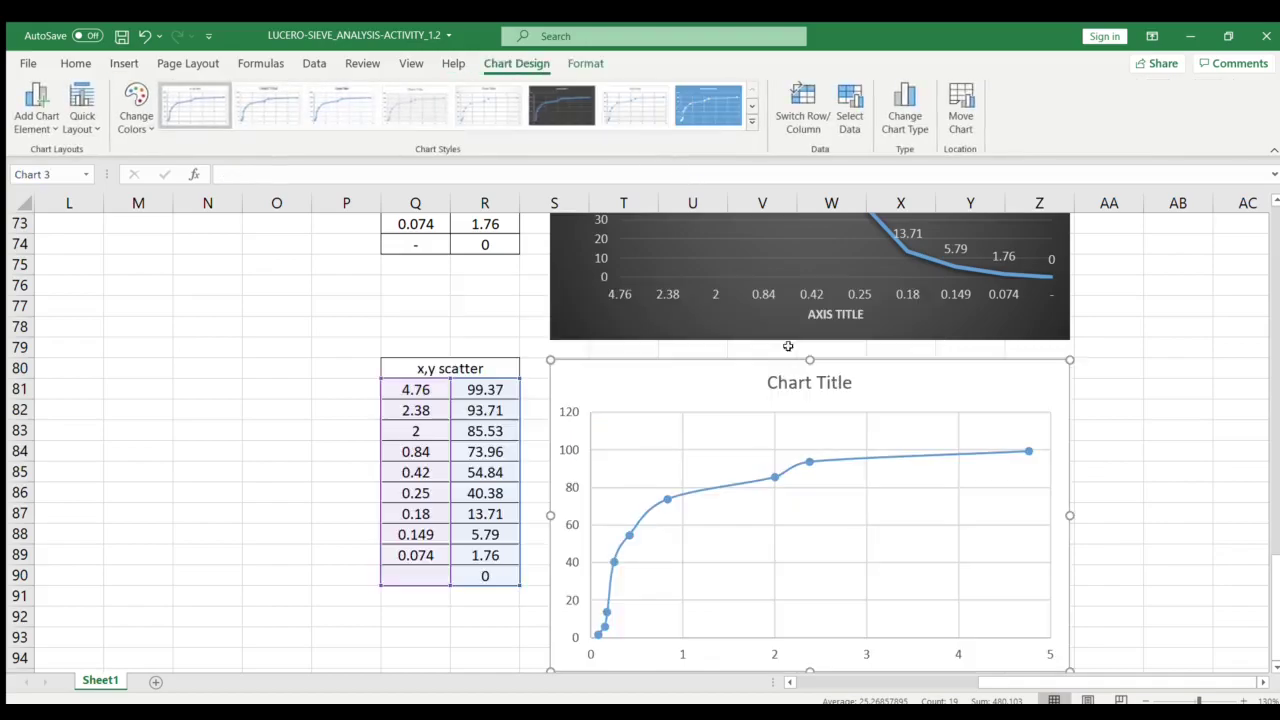
Set the x,y scatter chart's horizontal axis to a base 10 logarithmic scale with values in reverse order
{"action": "scroll", "coordinate": [740, 342], "scroll_direction": "down", "scroll_amount": 2}
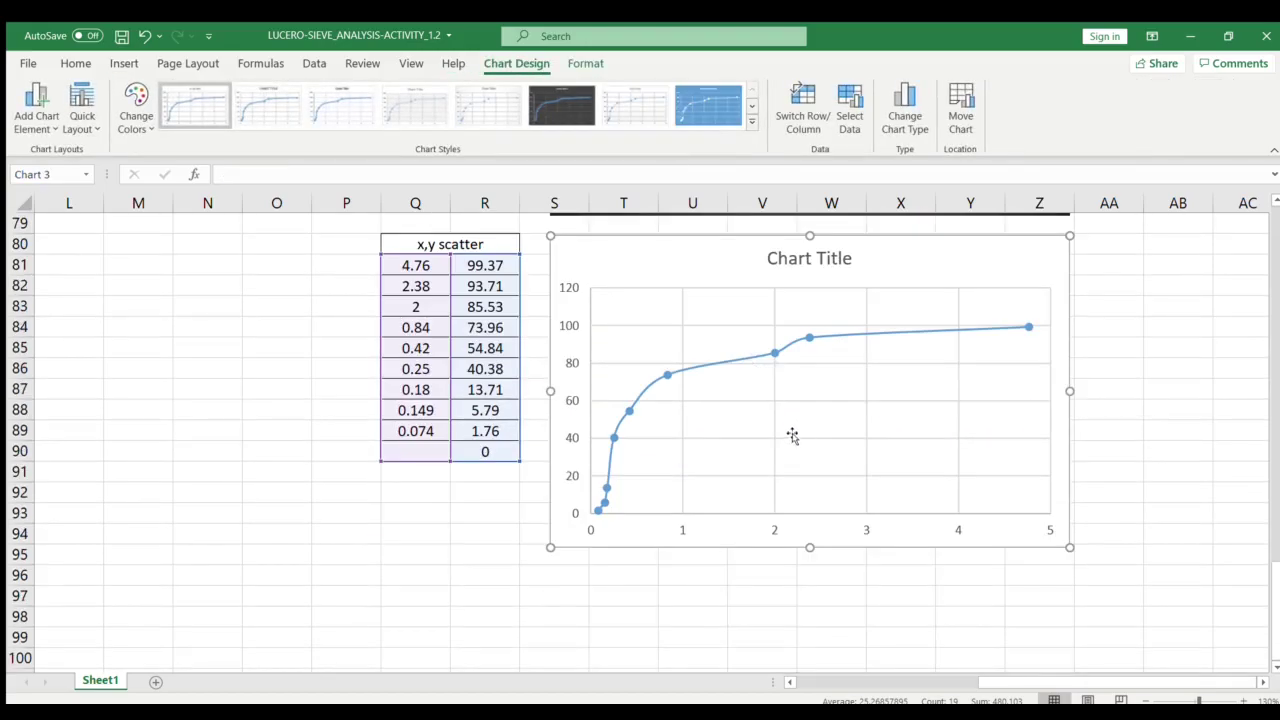
{"action": "left_click", "coordinate": [770, 531]}
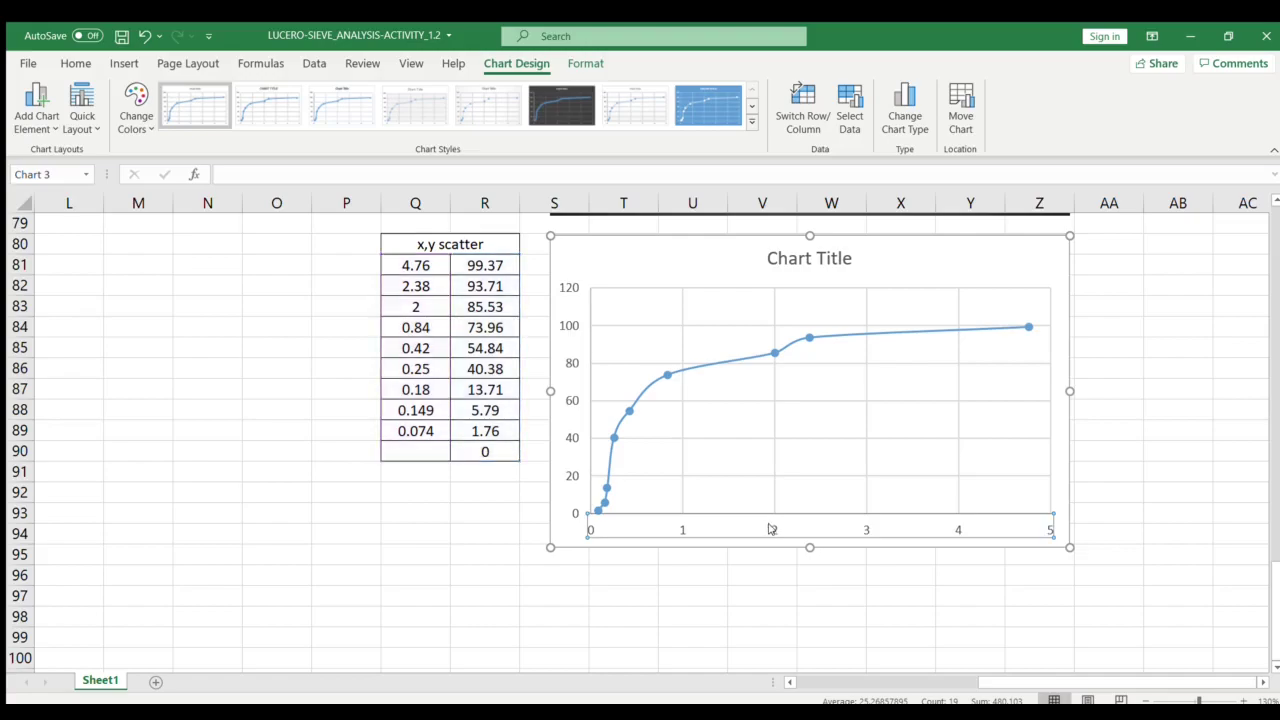
{"action": "double_click", "coordinate": [826, 516]}
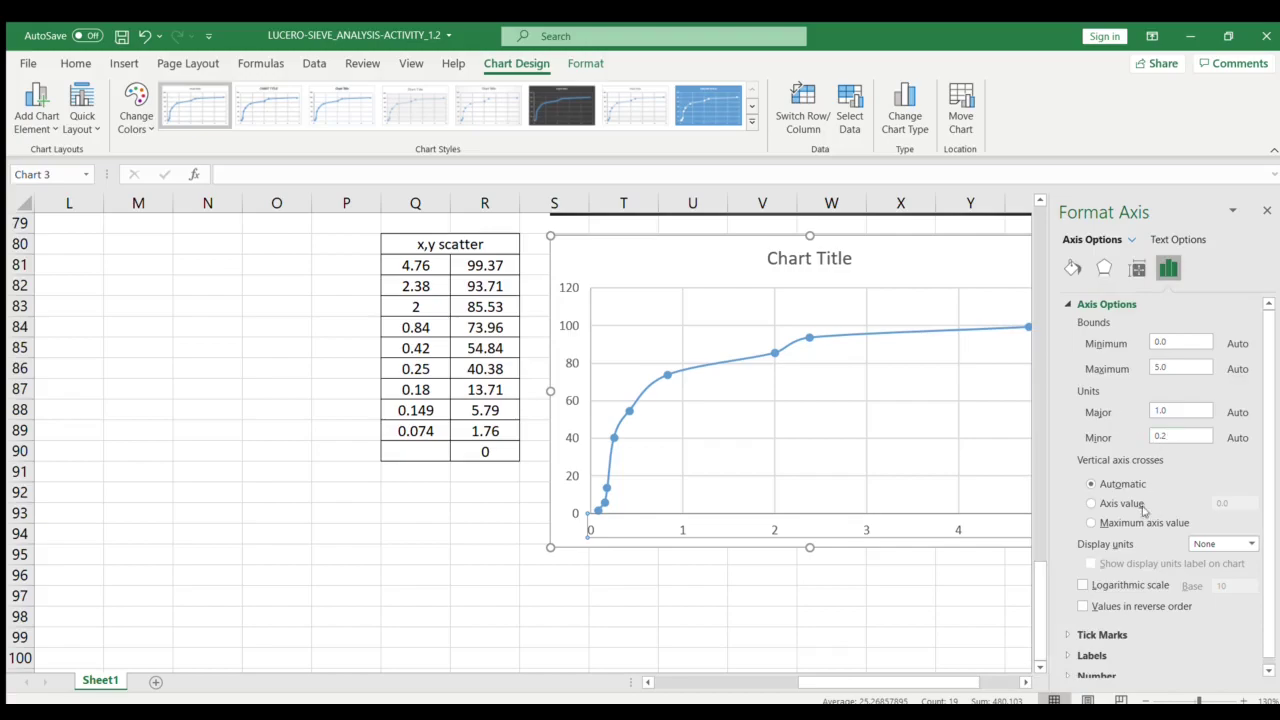
{"action": "left_click", "coordinate": [1081, 585]}
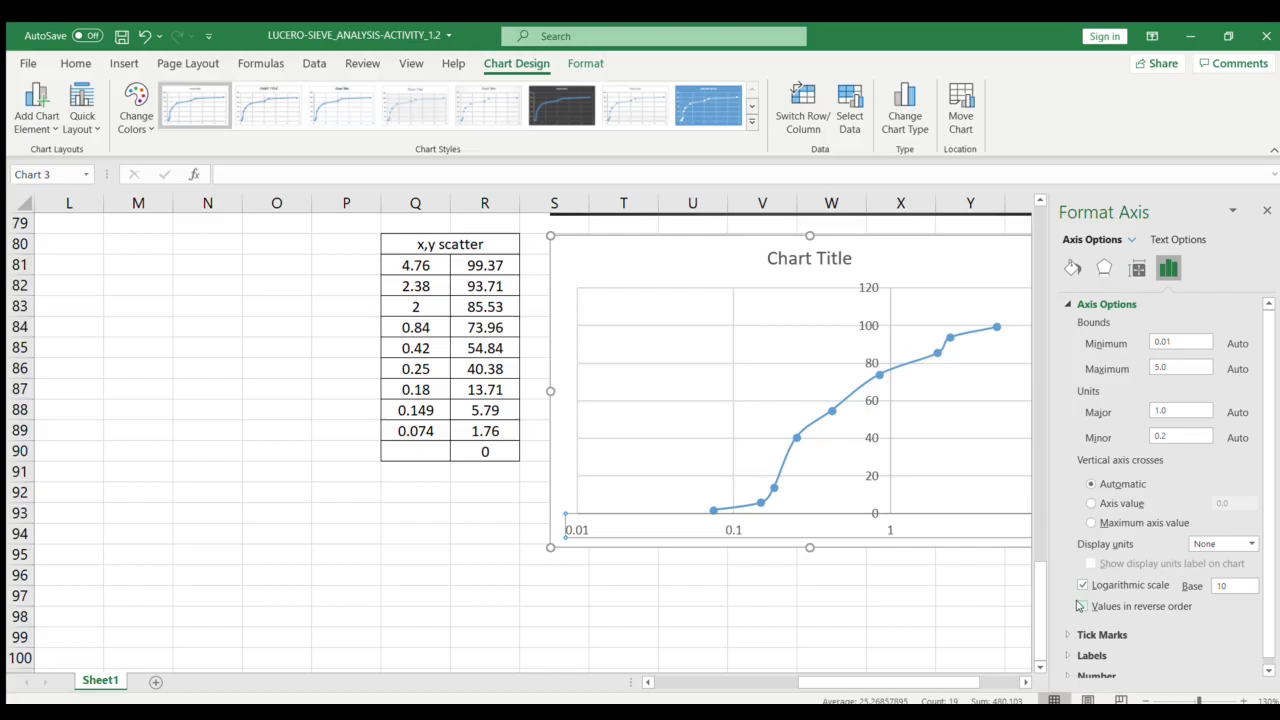
{"action": "left_click", "coordinate": [1081, 606]}
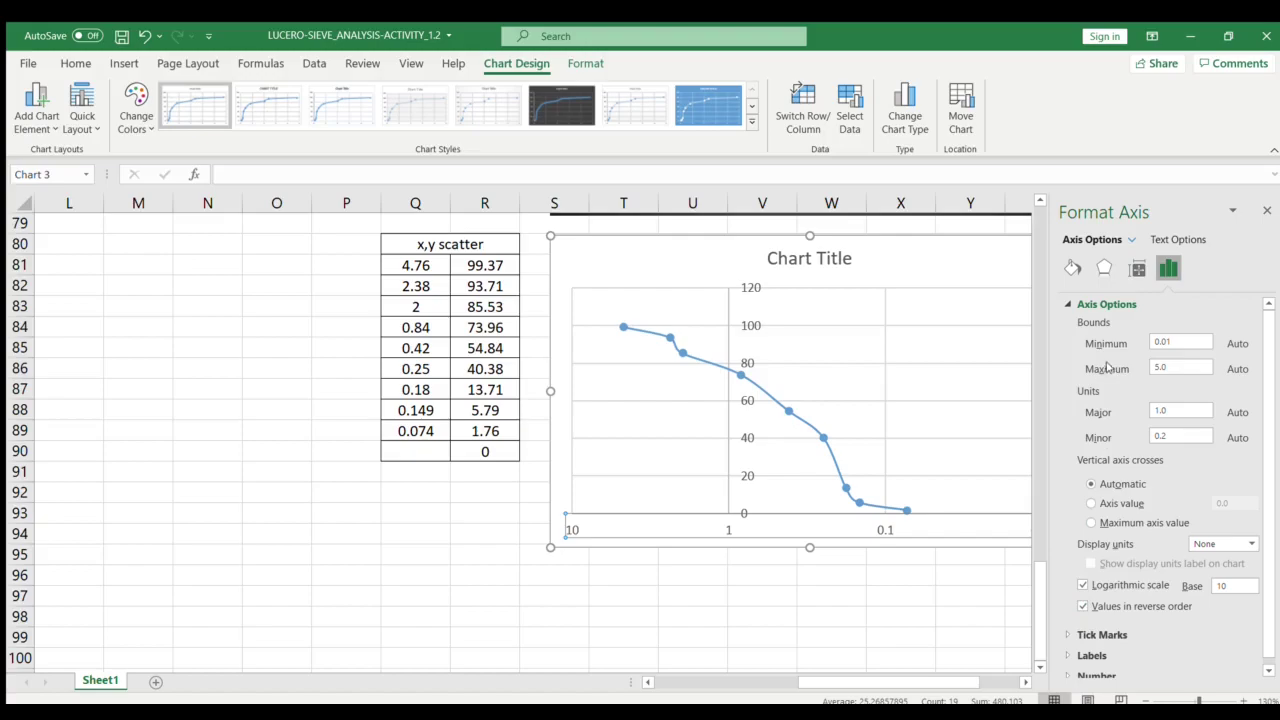
Bound the scatter chart's horizontal axis from 0.001 to 10 and make the vertical axis cross at the maximum axis value
{"action": "left_click", "coordinate": [1176, 369]}
{"action": "type", "text": "10"}
{"action": "key", "text": "Return"}
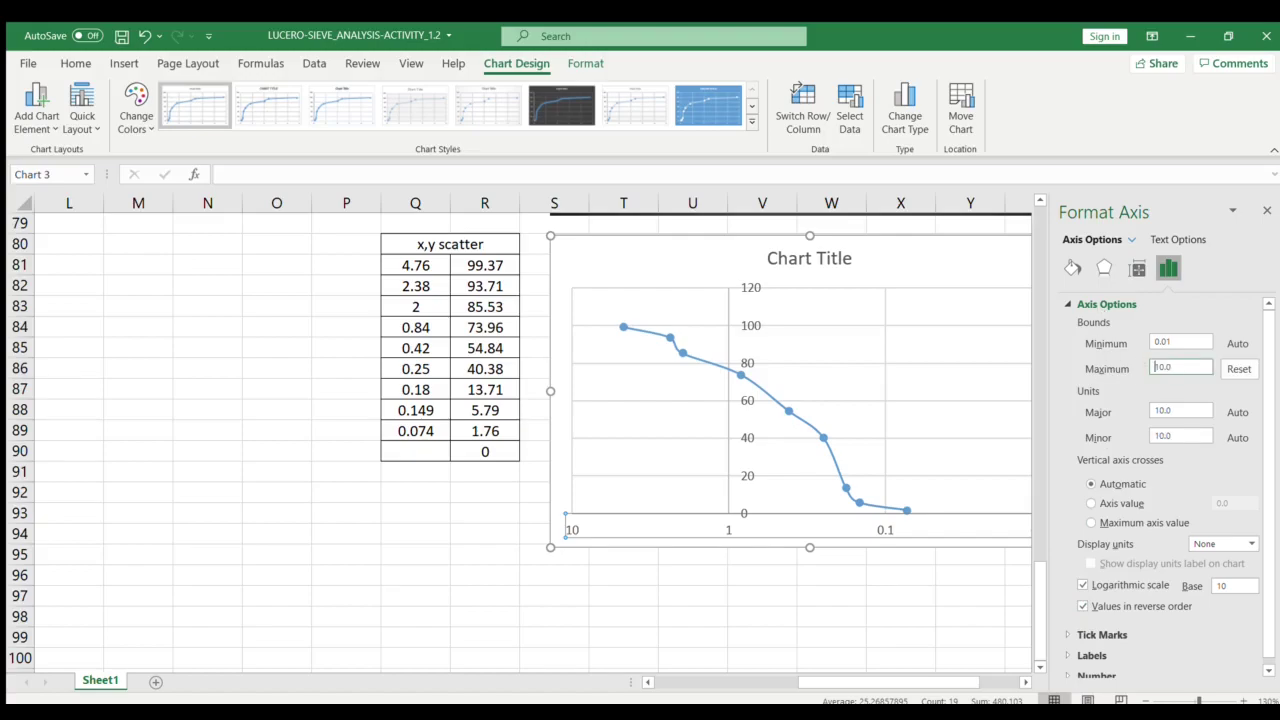
{"action": "left_click", "coordinate": [1180, 343]}
{"action": "type", "text": "0.001"}
{"action": "key", "text": "Return"}
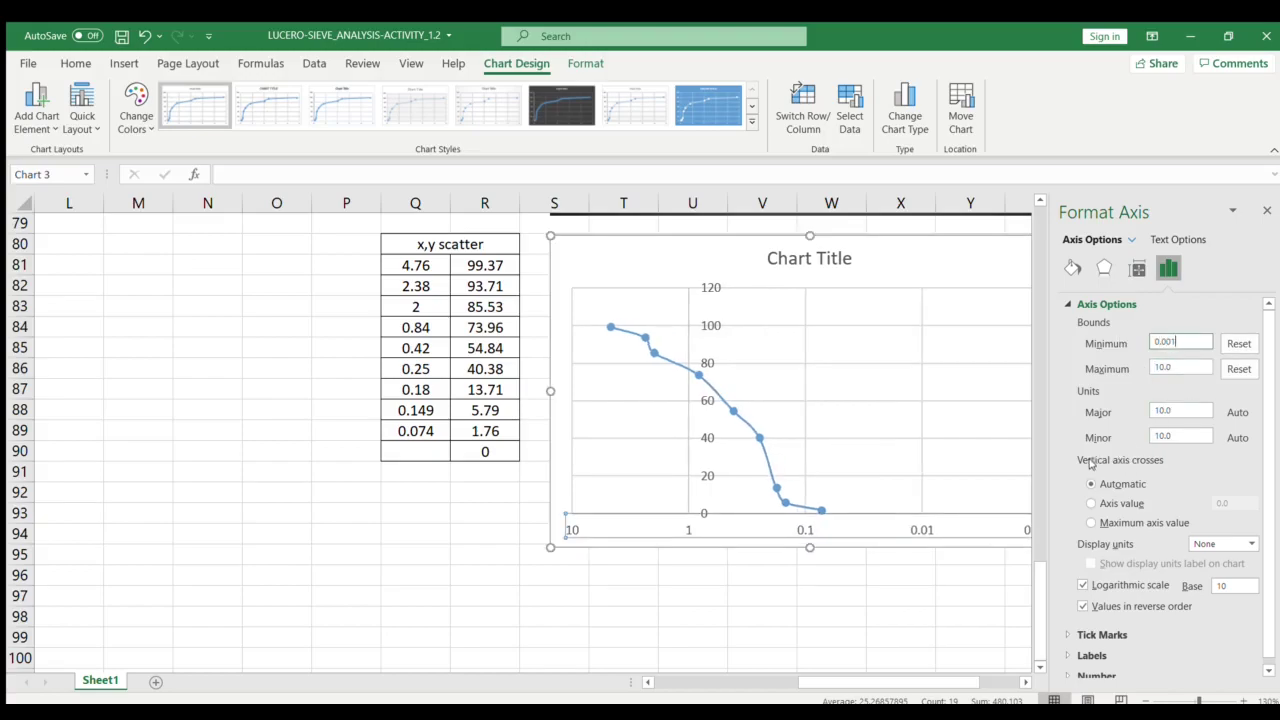
{"action": "left_click", "coordinate": [1090, 523]}
{"action": "left_click_drag", "start_coordinate": [1045, 470], "coordinate": [1127, 467]}
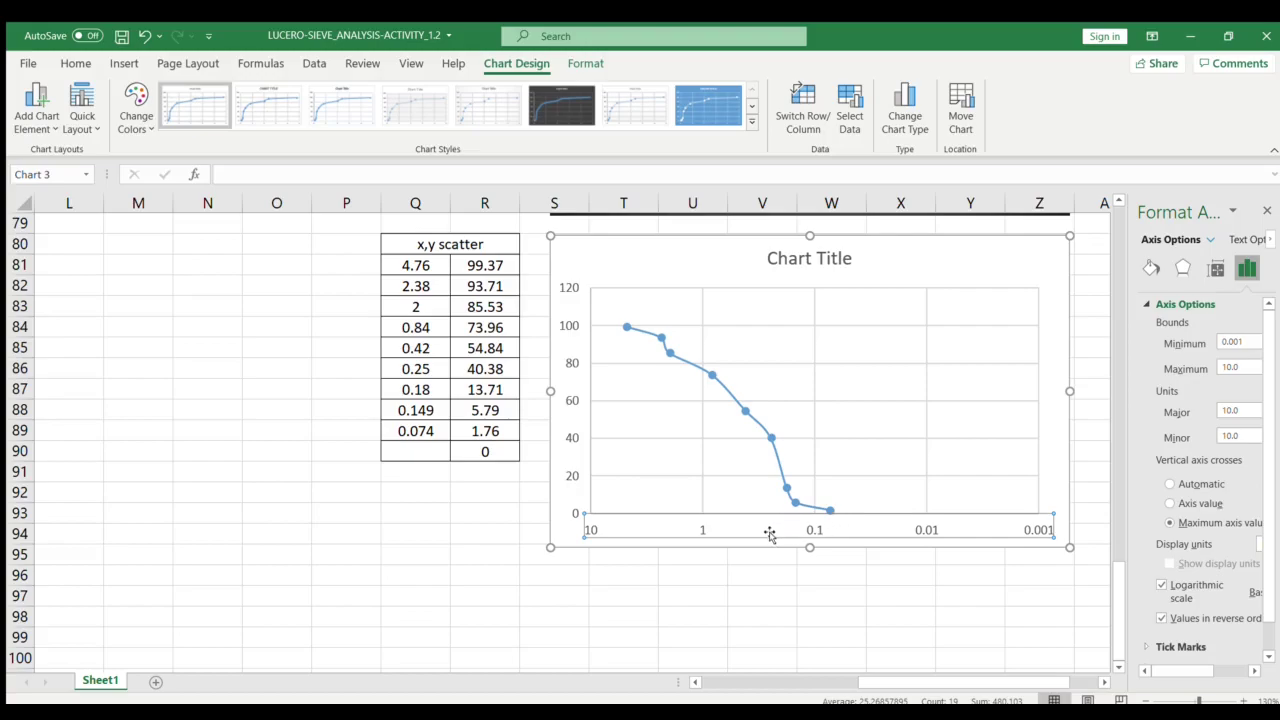
Set the scatter chart's vertical axis maximum to 100 and its horizontal axis crossing to Axis value
{"action": "left_click", "coordinate": [565, 325]}
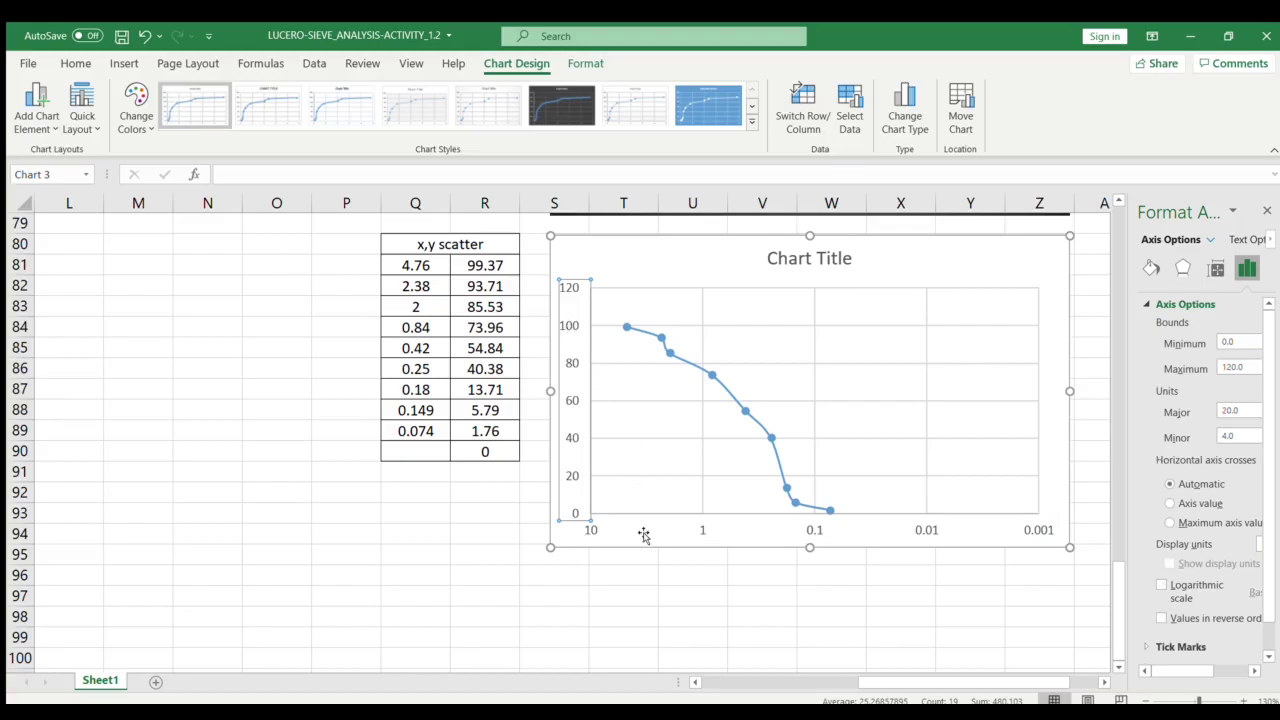
{"action": "left_click_drag", "start_coordinate": [1128, 470], "coordinate": [1026, 455]}
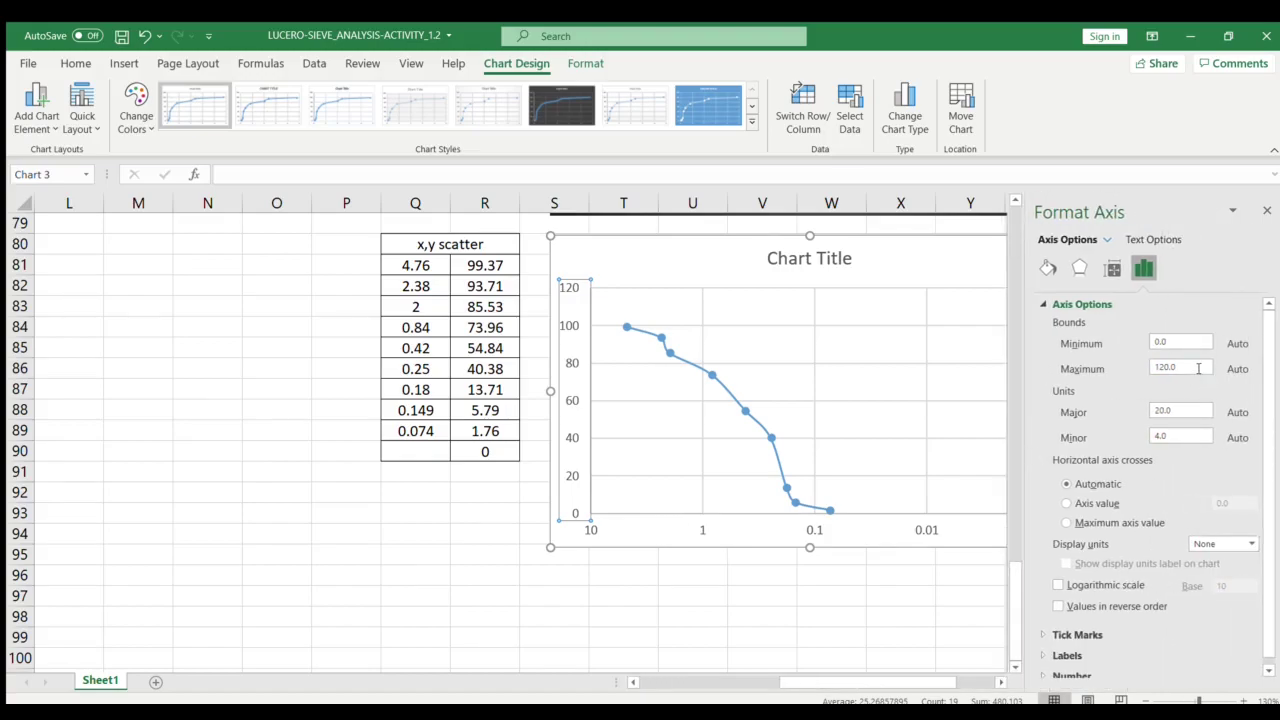
{"action": "left_click_drag", "start_coordinate": [1198, 368], "coordinate": [1112, 367]}
{"action": "type", "text": "100"}
{"action": "key", "text": "Return"}
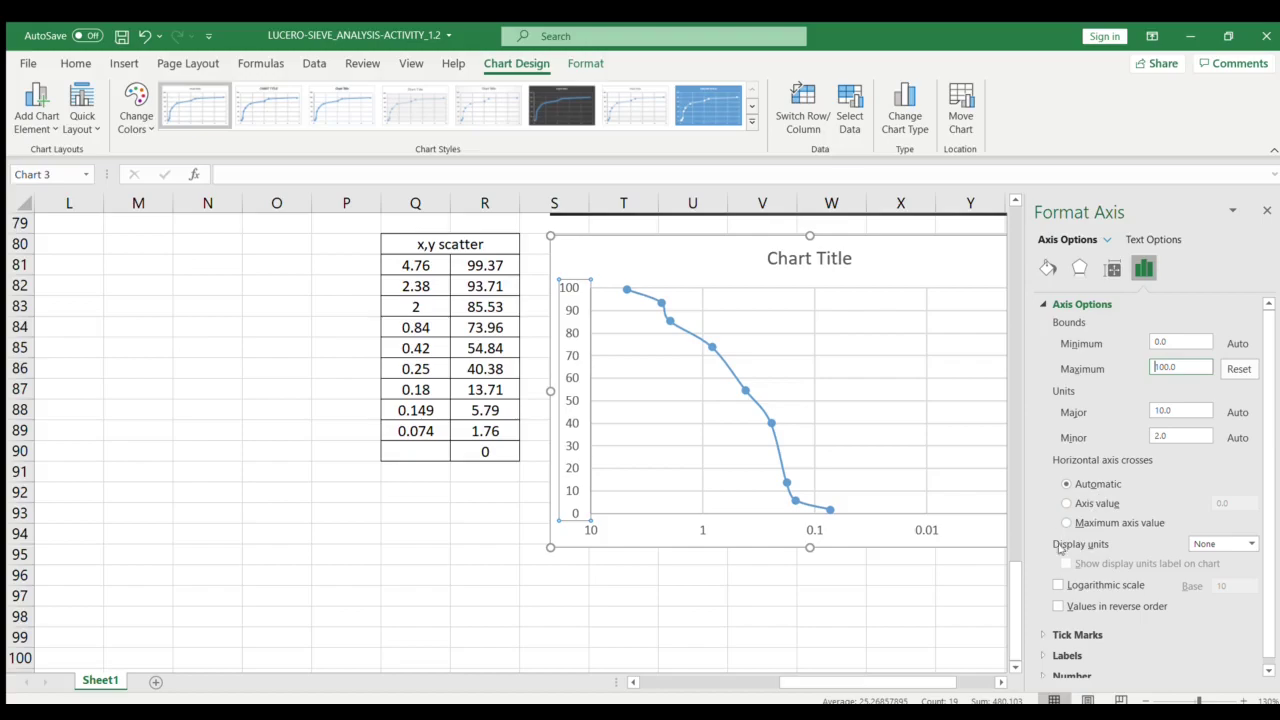
{"action": "left_click", "coordinate": [1066, 503]}
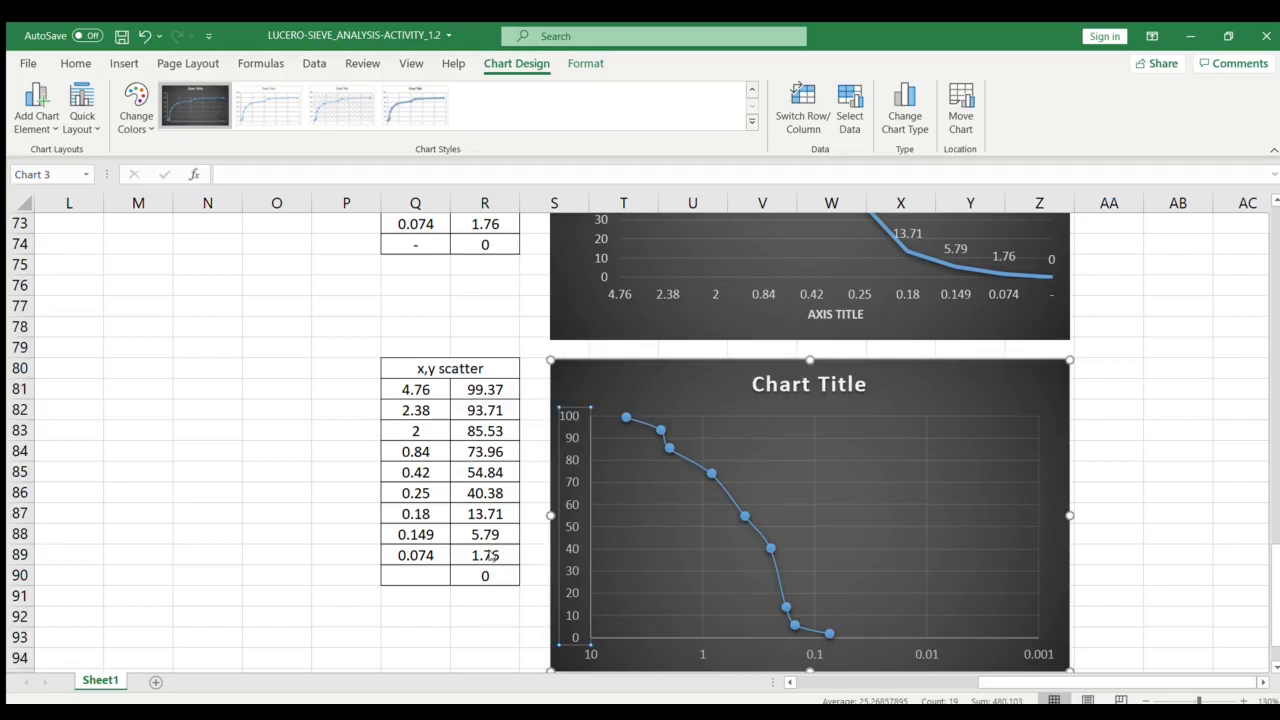
Add data labels to the points of the scatter chart's curve
{"action": "left_click", "coordinate": [1108, 511]}
{"action": "scroll", "coordinate": [750, 552], "scroll_direction": "up", "scroll_amount": 4}
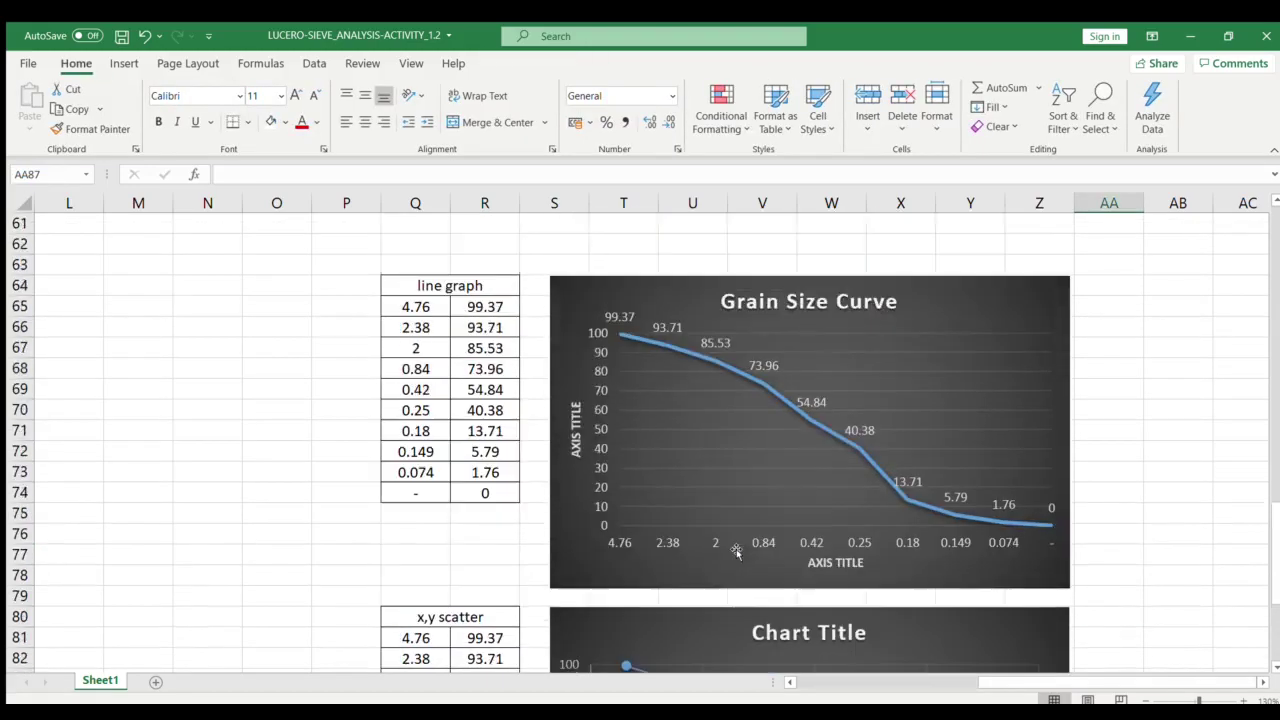
{"action": "scroll", "coordinate": [740, 551], "scroll_direction": "down", "scroll_amount": 3}
{"action": "left_click", "coordinate": [707, 537]}
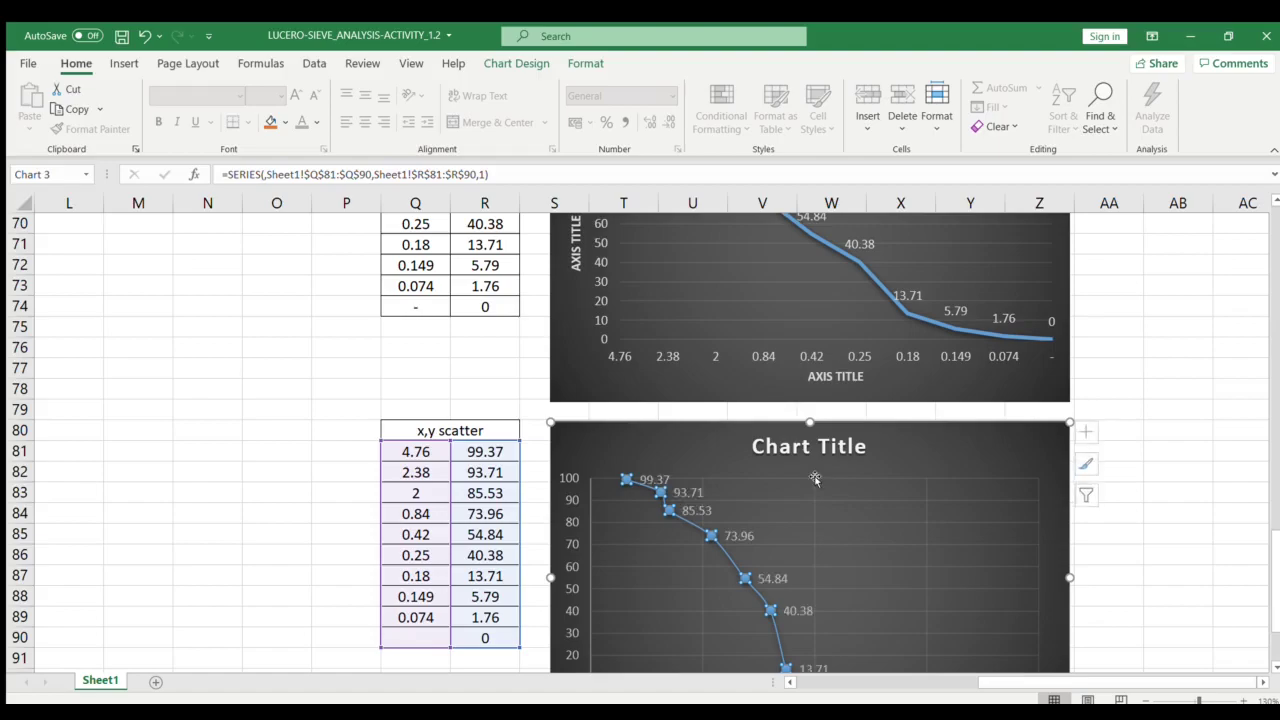
{"action": "scroll", "coordinate": [812, 478], "scroll_direction": "down", "scroll_amount": 3}
{"action": "left_click", "coordinate": [884, 537]}
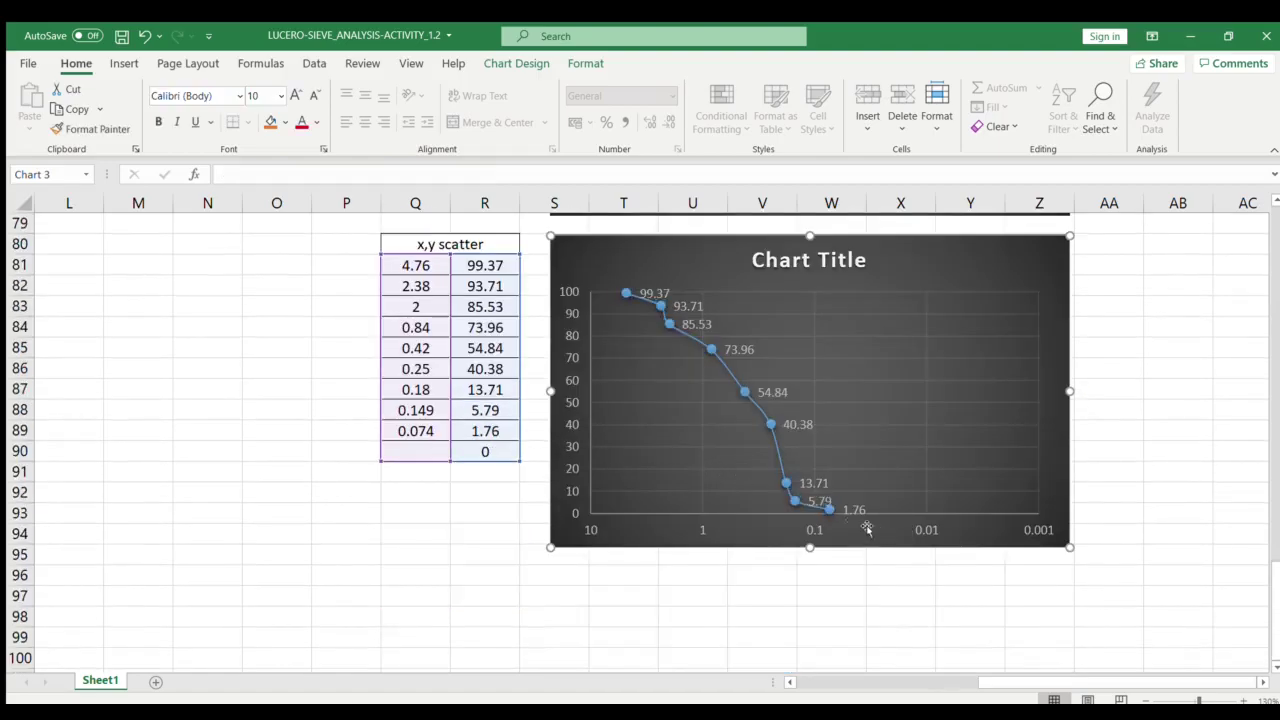
Compare the shape and horizontal axis scale of the line chart with those of the scatter chart
{"action": "scroll", "coordinate": [867, 528], "scroll_direction": "up", "scroll_amount": 5}
{"action": "scroll", "coordinate": [791, 453], "scroll_direction": "down", "scroll_amount": 6}
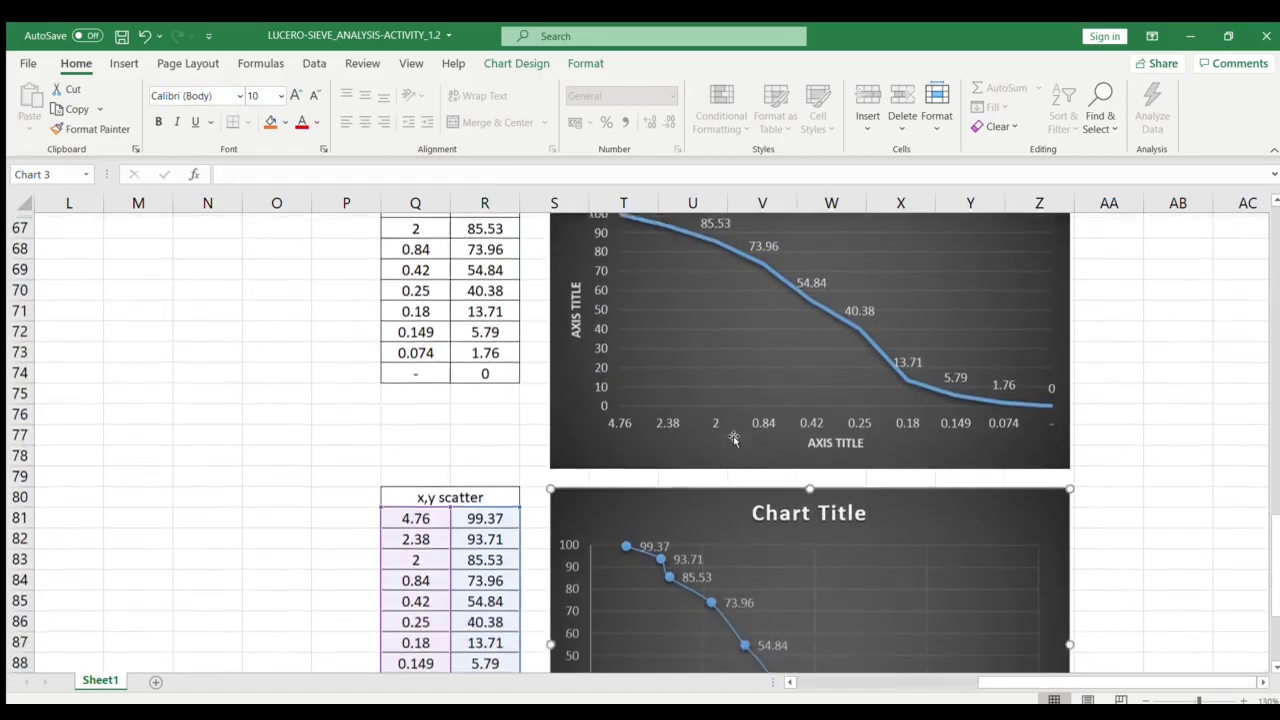
{"action": "scroll", "coordinate": [733, 436], "scroll_direction": "up", "scroll_amount": 4}
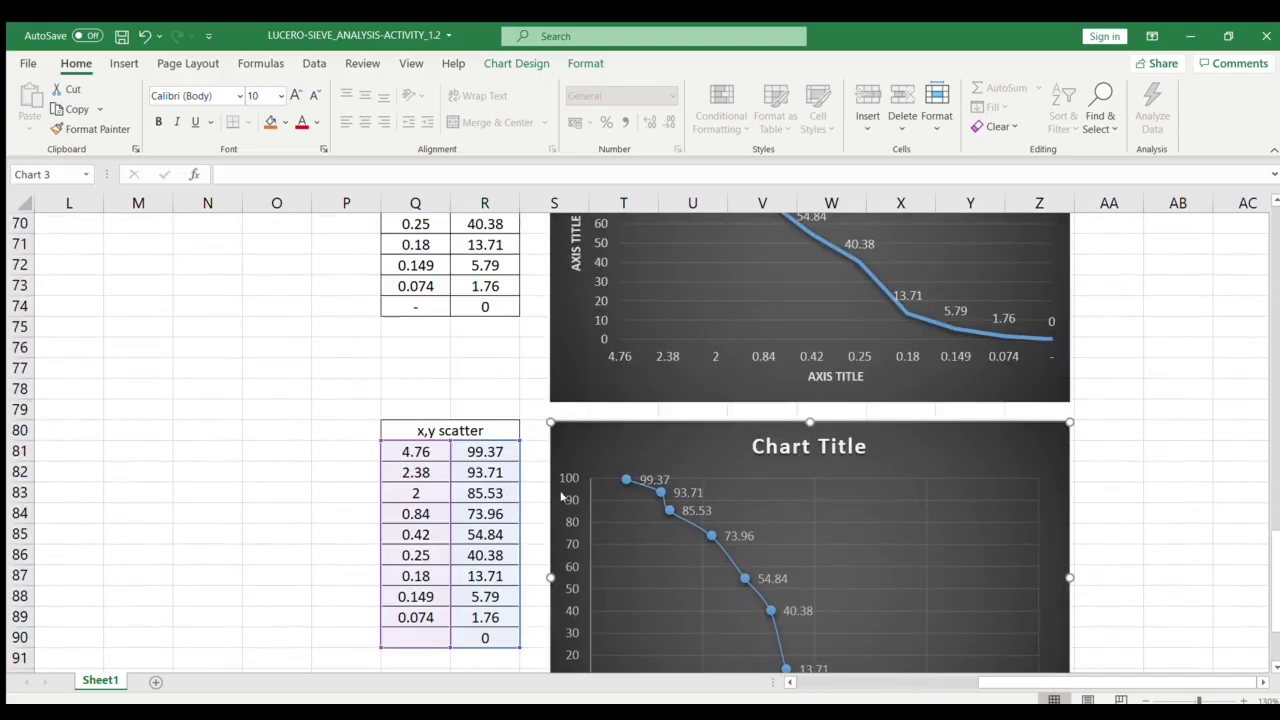
{"action": "scroll", "coordinate": [762, 491], "scroll_direction": "down", "scroll_amount": 1}
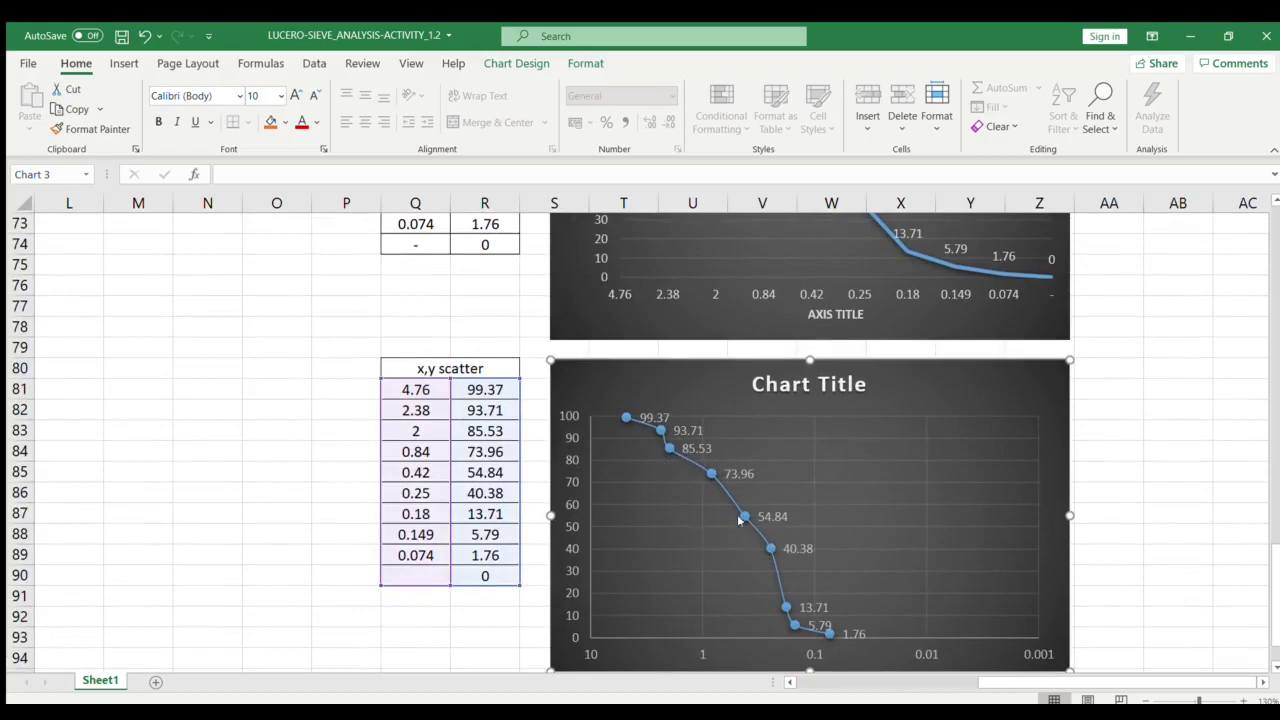
{"action": "scroll", "coordinate": [834, 451], "scroll_direction": "up", "scroll_amount": 2}
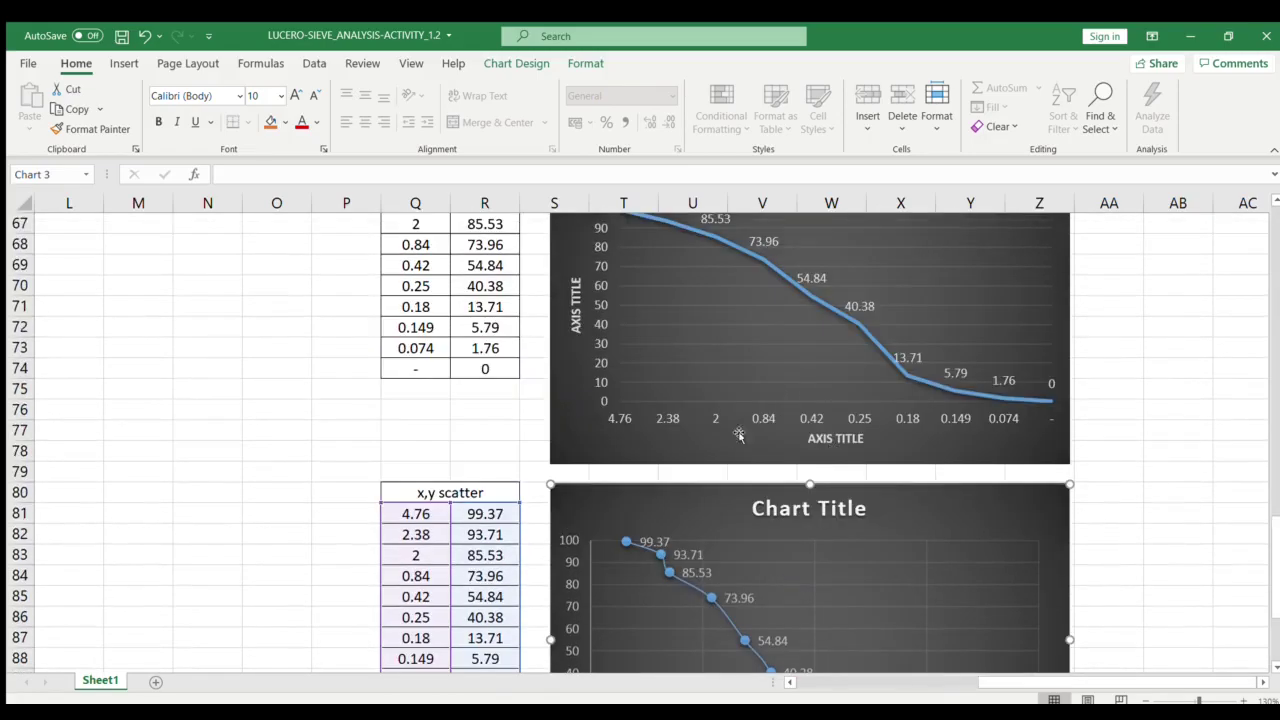
{"action": "scroll", "coordinate": [739, 435], "scroll_direction": "up", "scroll_amount": 2}
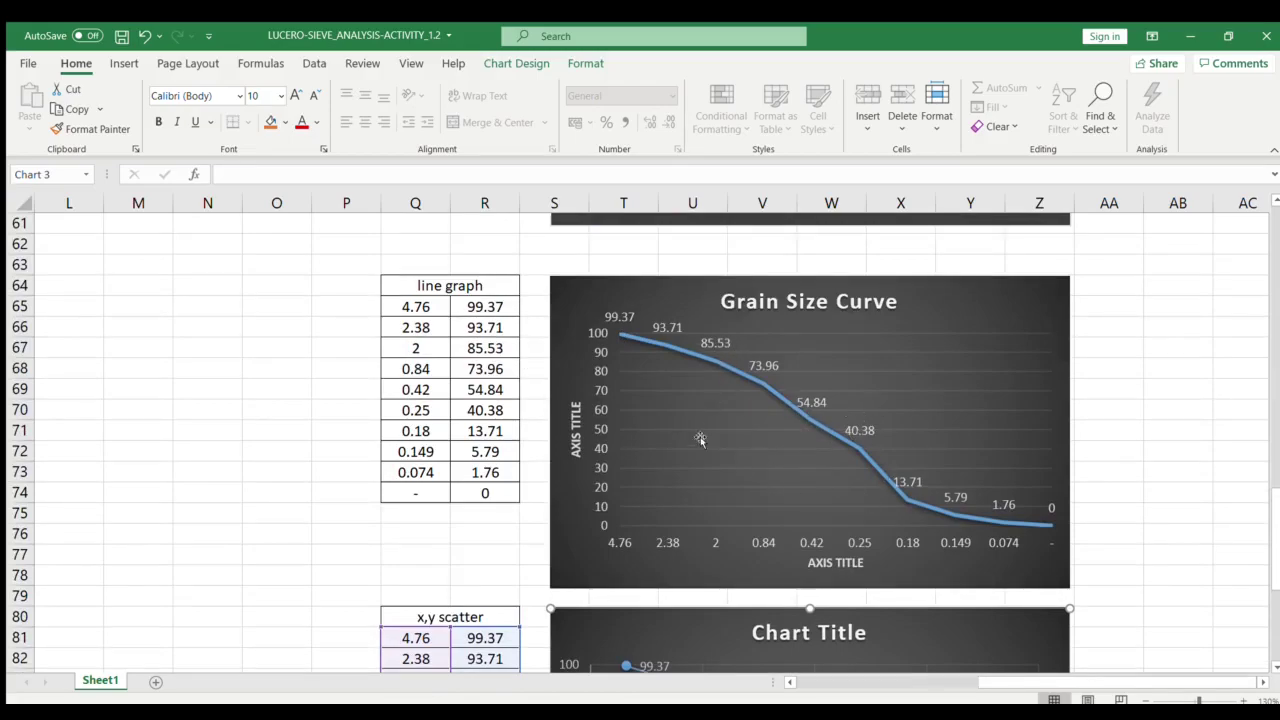
{"action": "scroll", "coordinate": [640, 480], "scroll_direction": "down", "scroll_amount": 4}
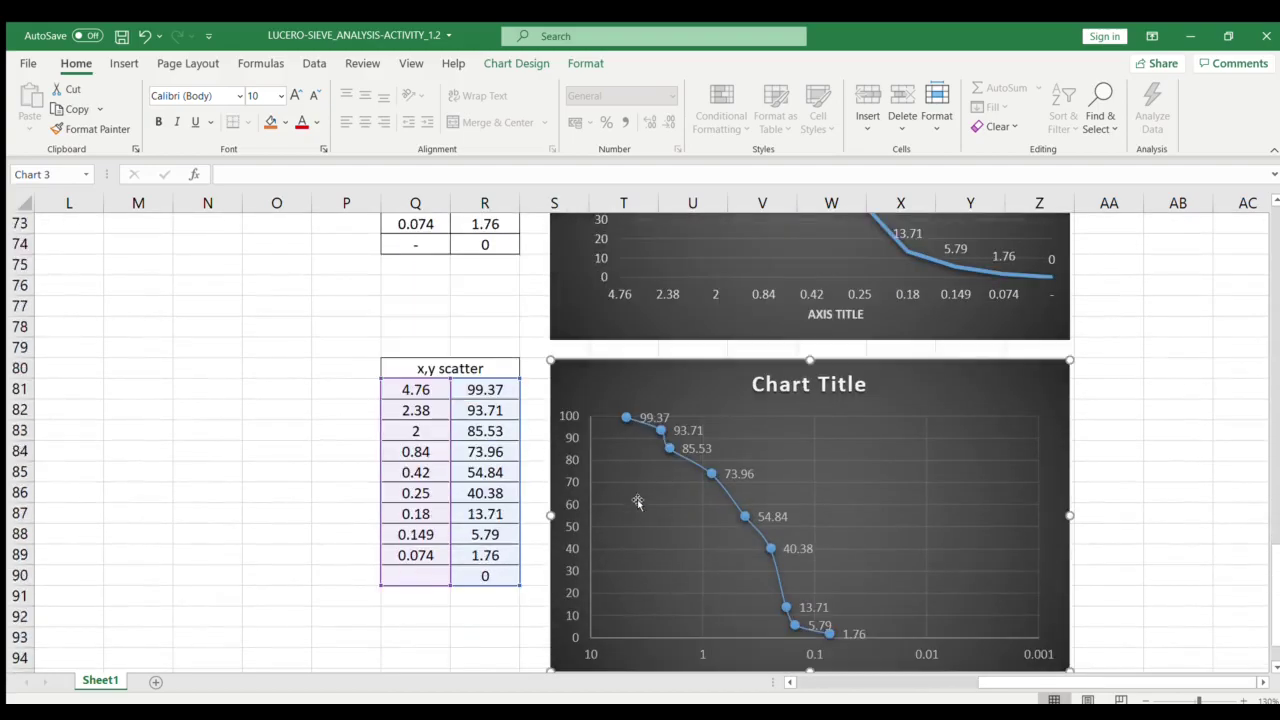
Add horizontal and vertical axis titles to the scatter chart
{"action": "scroll", "coordinate": [672, 594], "scroll_direction": "down", "scroll_amount": 1}
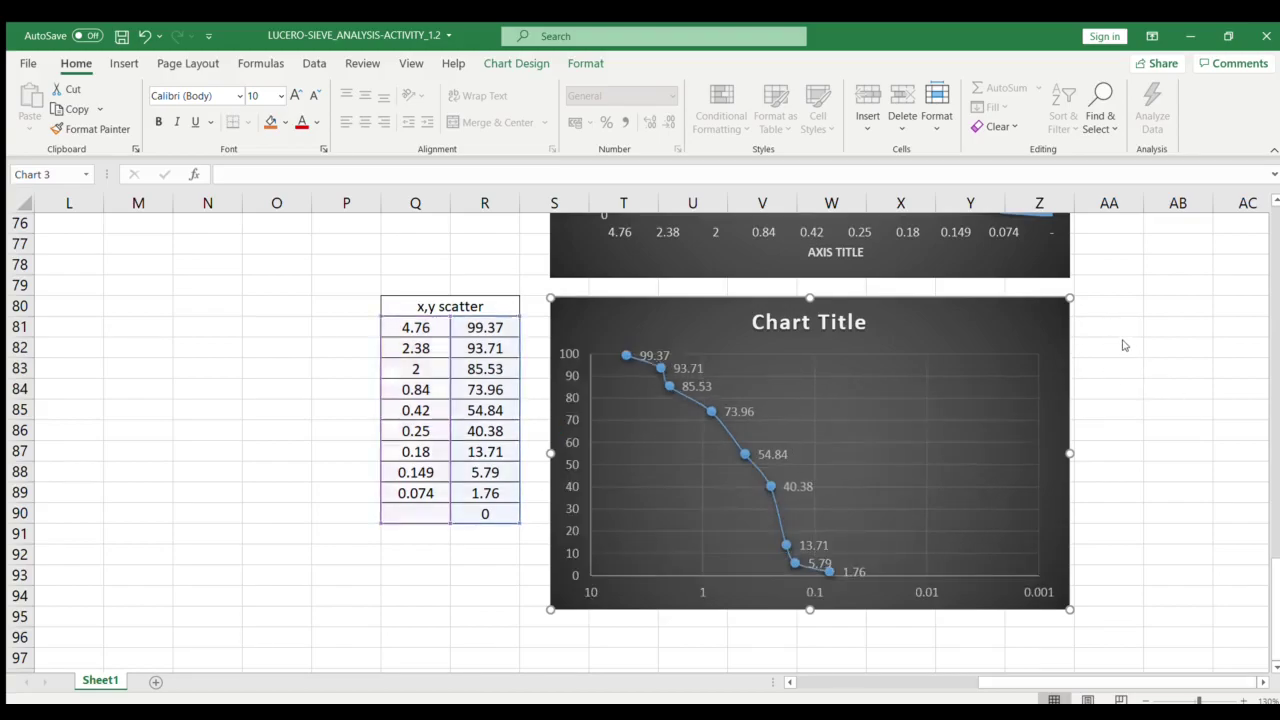
{"action": "key", "text": "ctrl+y"}
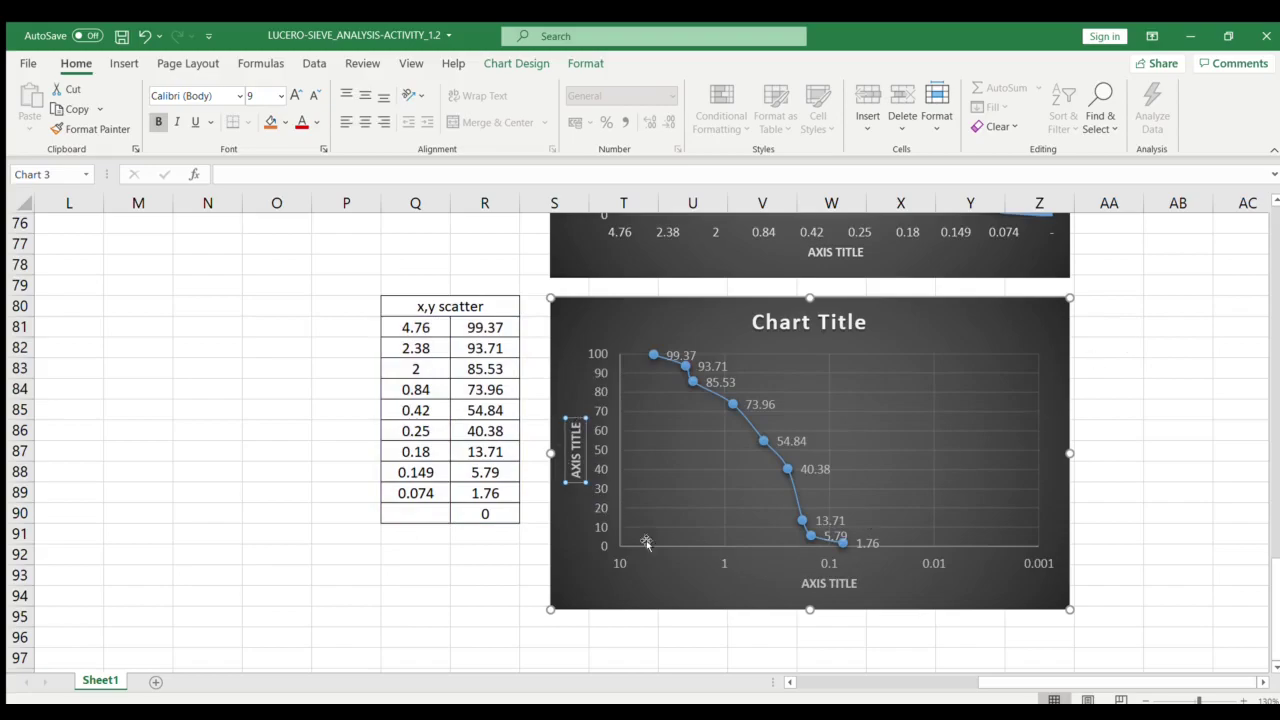
{"action": "left_click", "coordinate": [840, 584]}
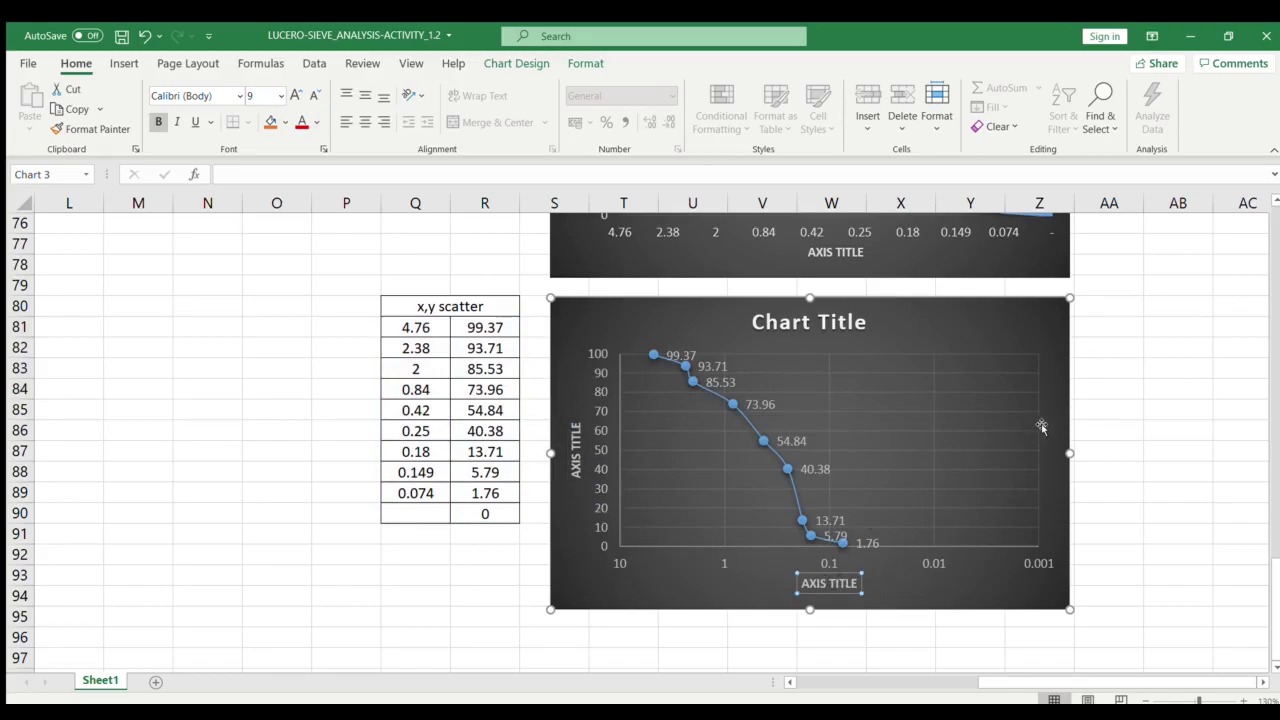
{"action": "key", "text": "ctrl+y"}
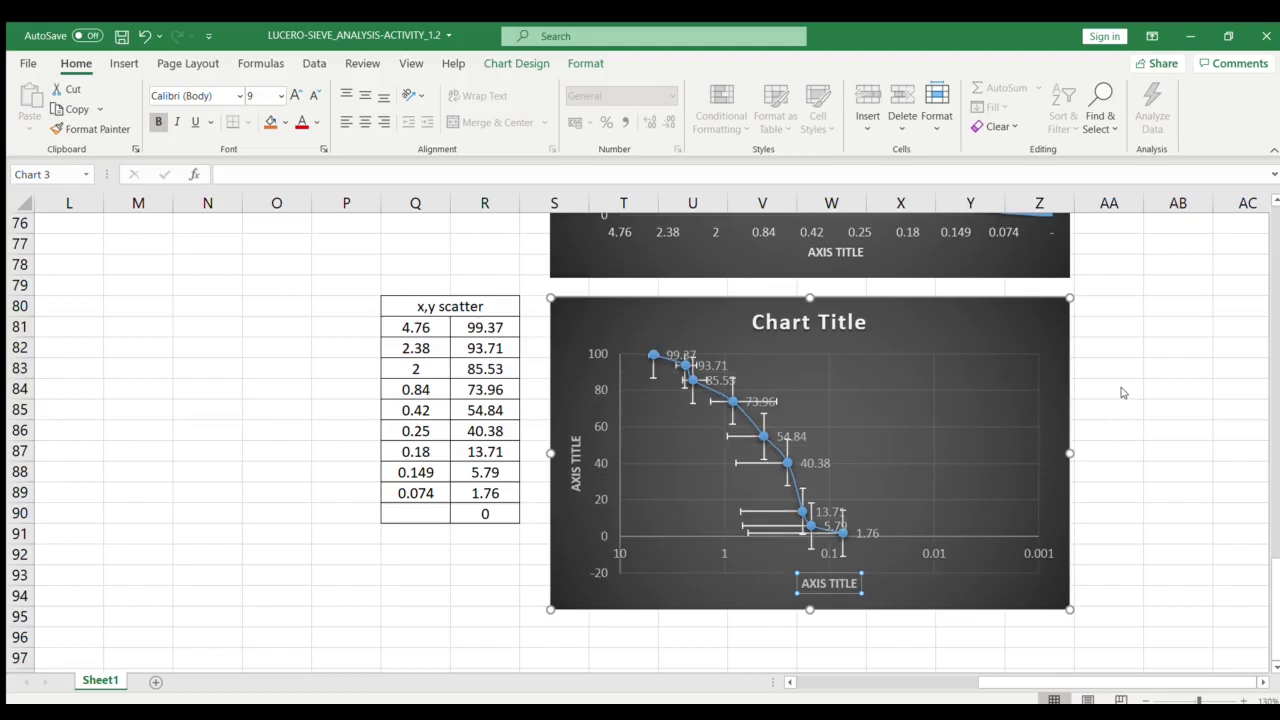
{"action": "key", "text": "ctrl+z"}
{"action": "key", "text": "ctrl+z"}
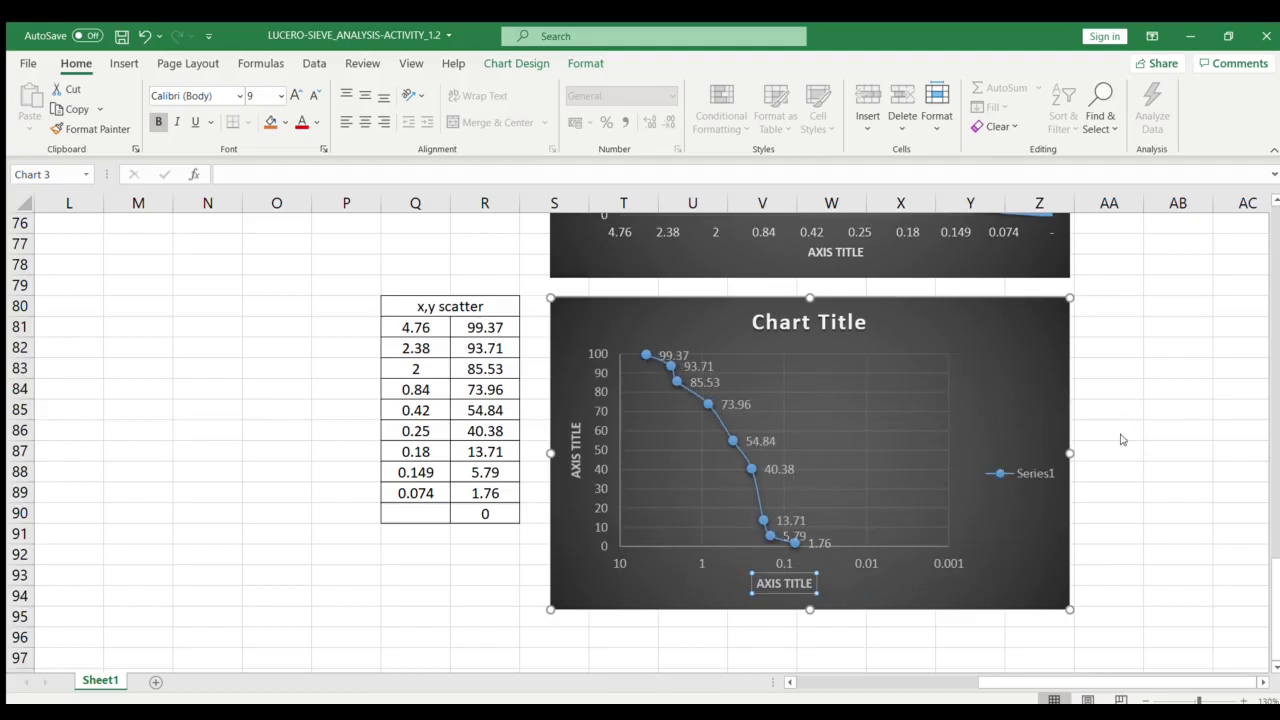
{"action": "key", "text": "ctrl+z"}
{"action": "key", "text": "ctrl+z"}
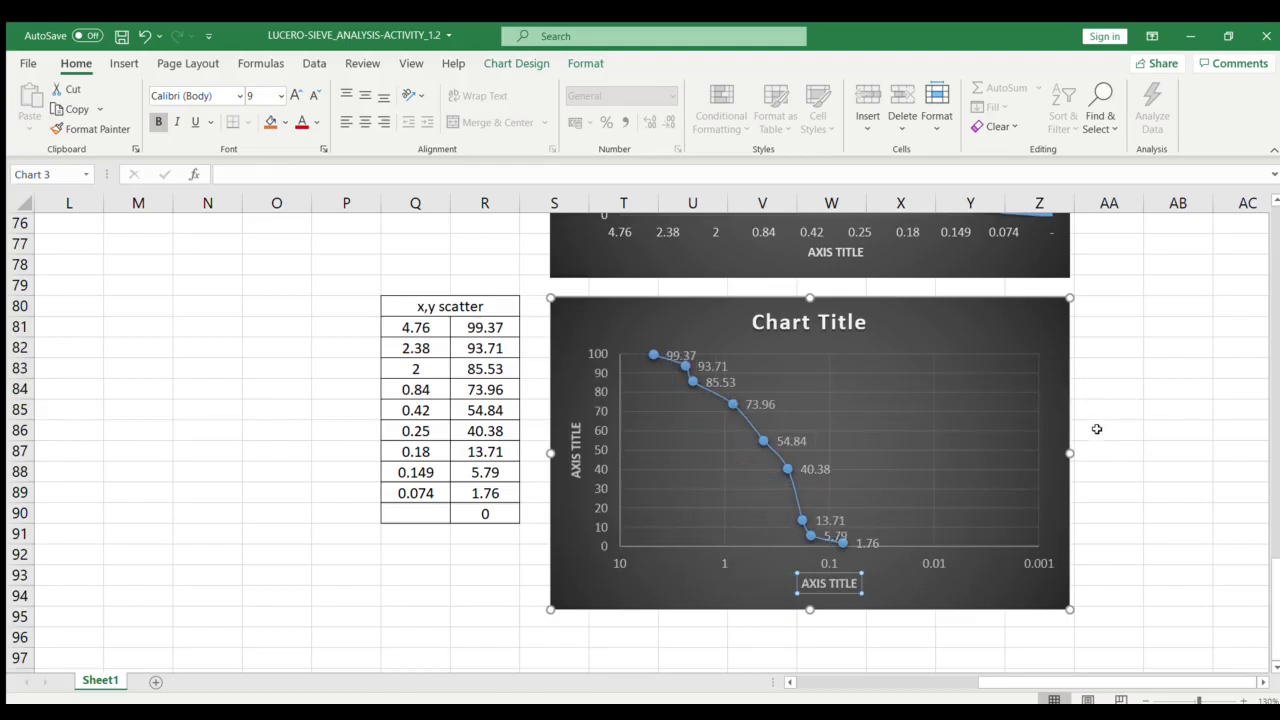
Review the worksheet from the finished charts back up to the percent finer solution and the list of required results
{"action": "left_click", "coordinate": [1095, 426]}
{"action": "scroll", "coordinate": [983, 440], "scroll_direction": "down", "scroll_amount": 4, "text": "ctrl"}
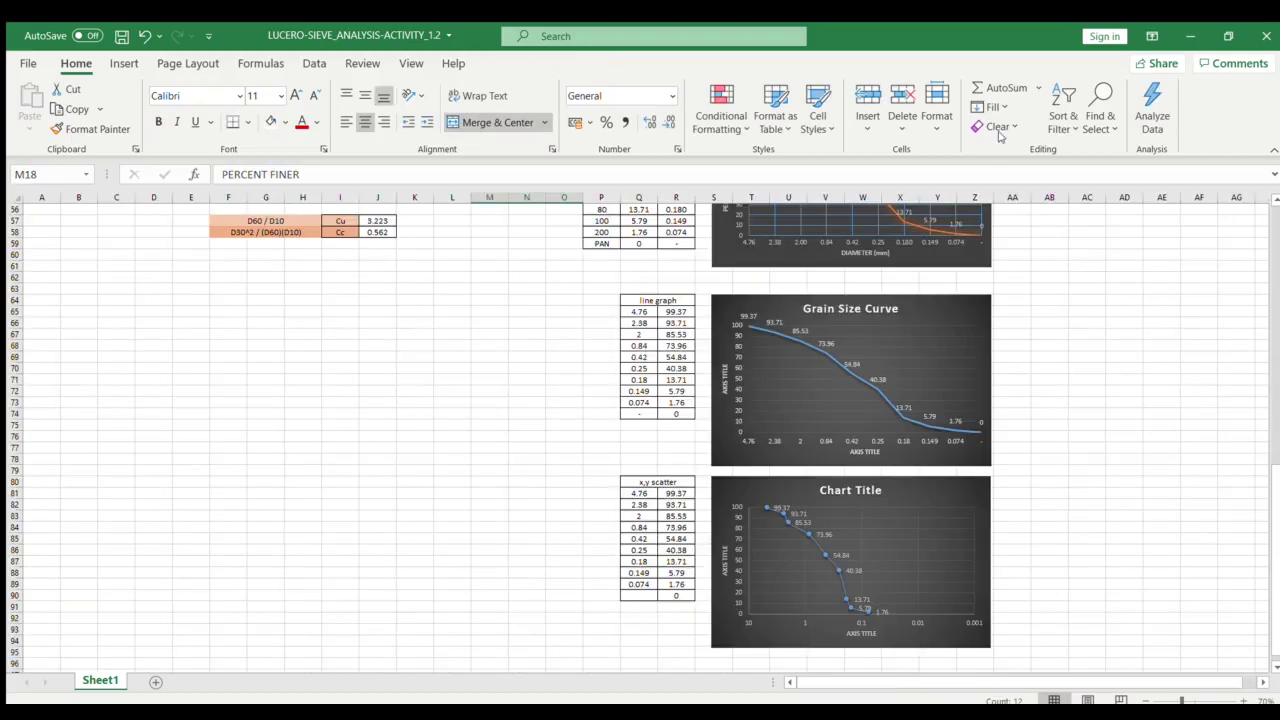
{"action": "scroll", "coordinate": [666, 480], "scroll_direction": "up", "scroll_amount": 4}
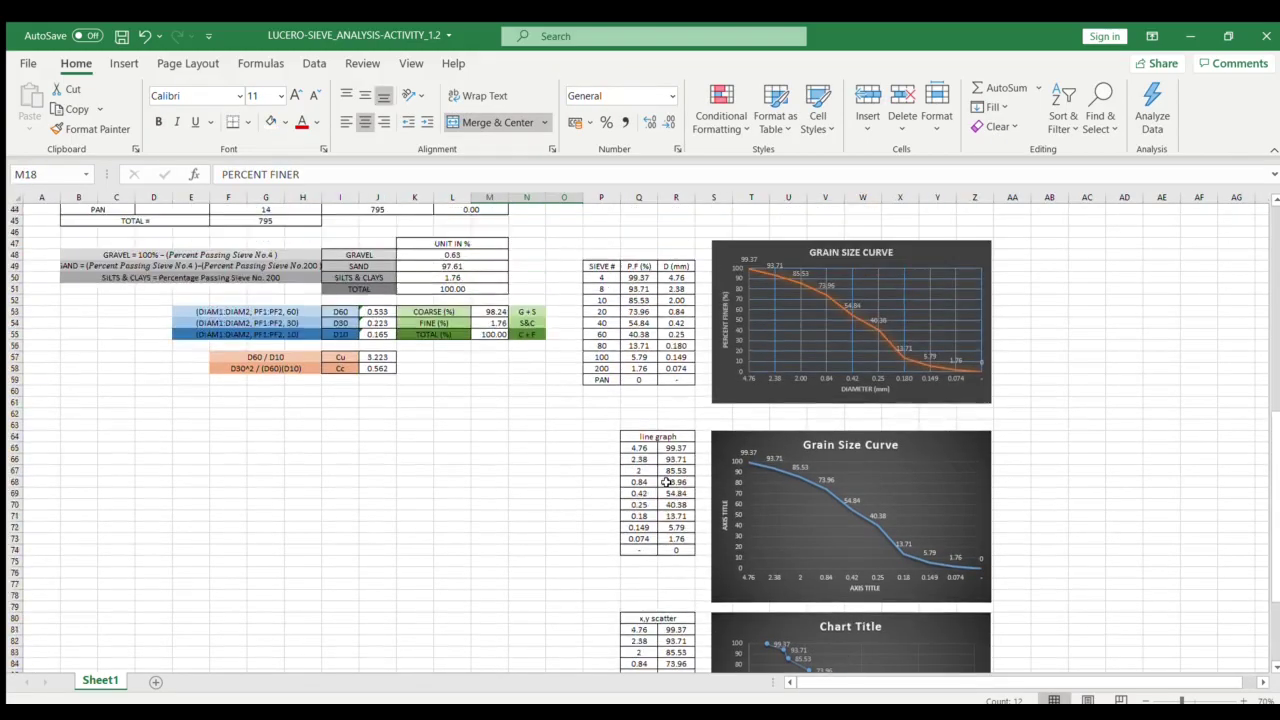
{"action": "scroll", "coordinate": [666, 481], "scroll_direction": "up", "scroll_amount": 5}
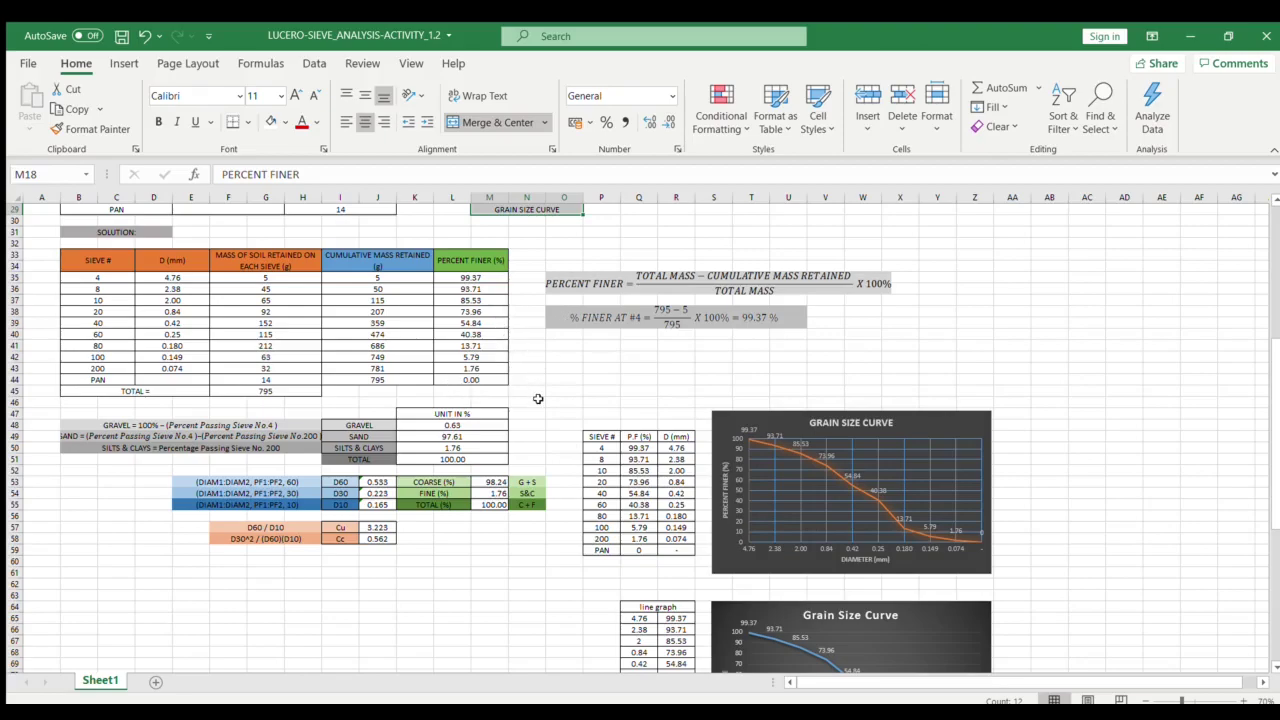
{"action": "scroll", "coordinate": [533, 403], "scroll_direction": "up", "scroll_amount": 4}
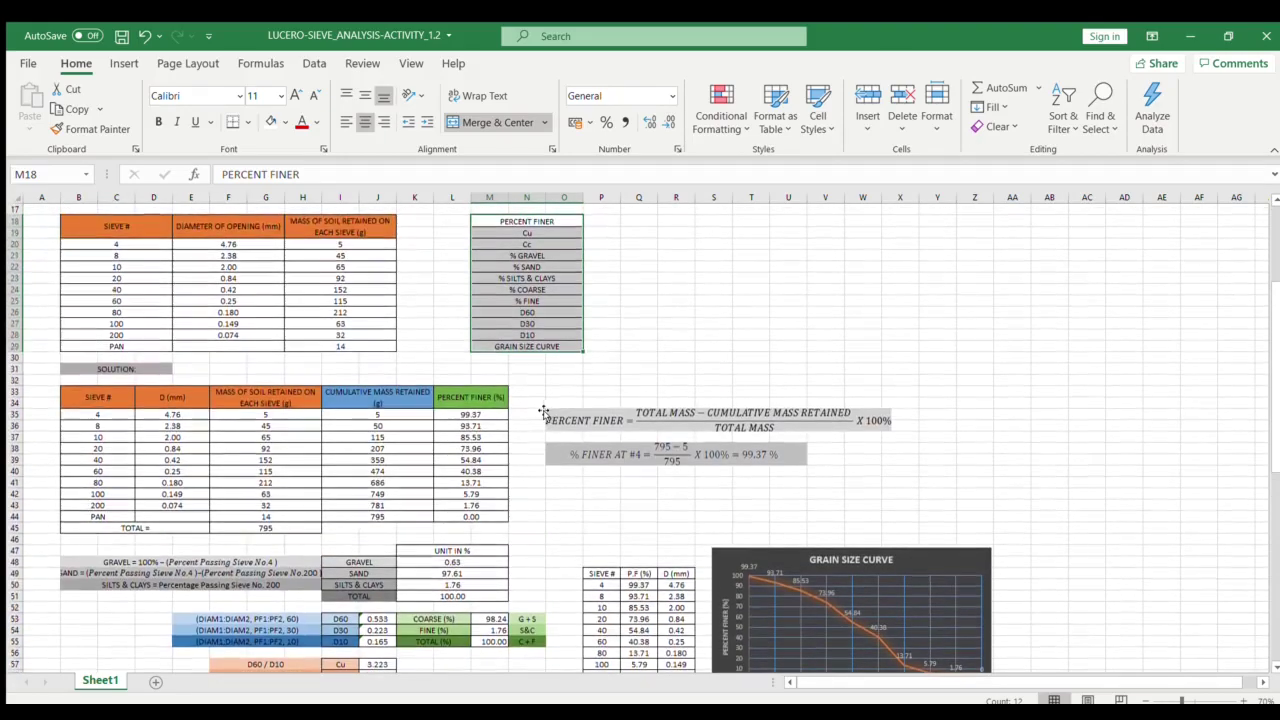